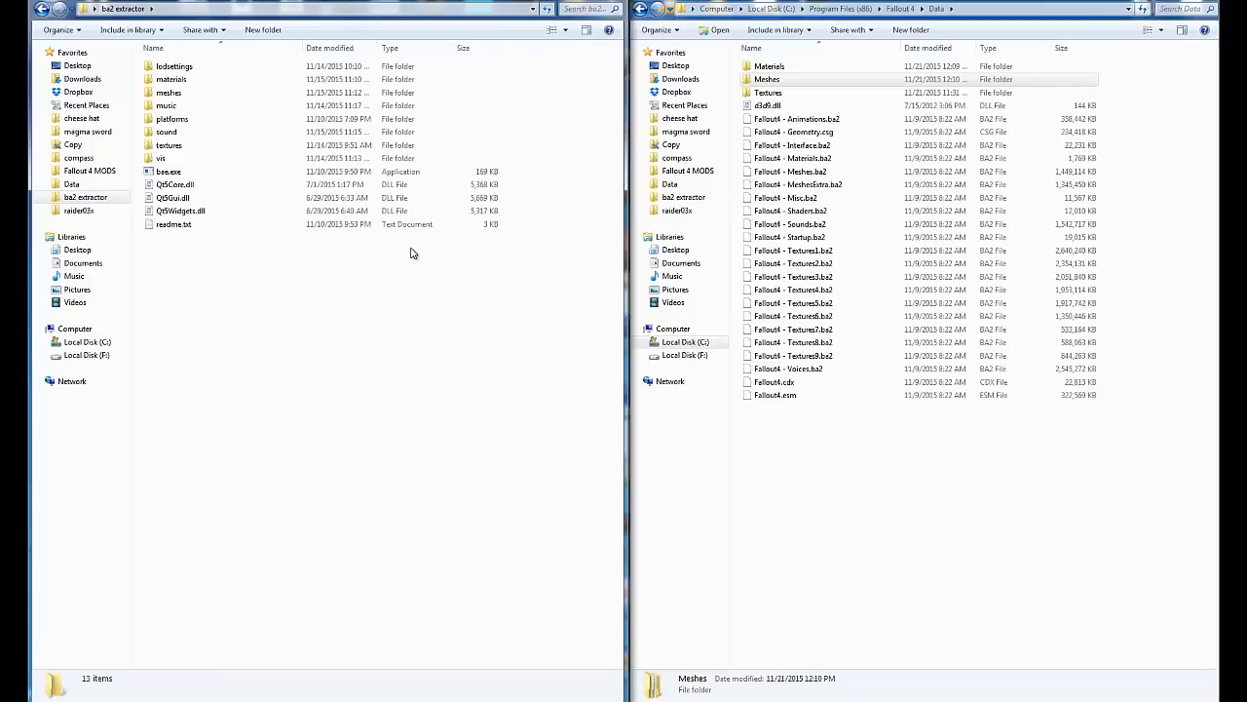
Copy deathclaw.nif from the extracted meshes\actors\deathclaw folder.
double_click(229, 95)
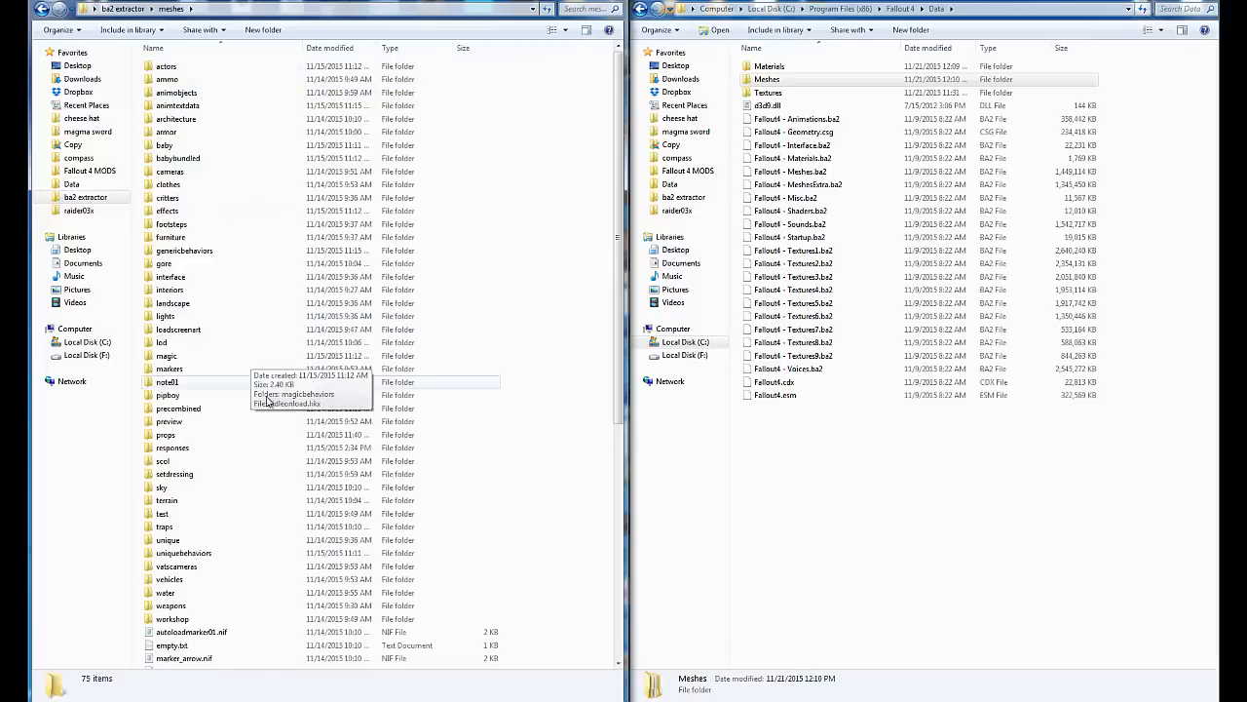
click(231, 67)
double_click(230, 66)
click(185, 160)
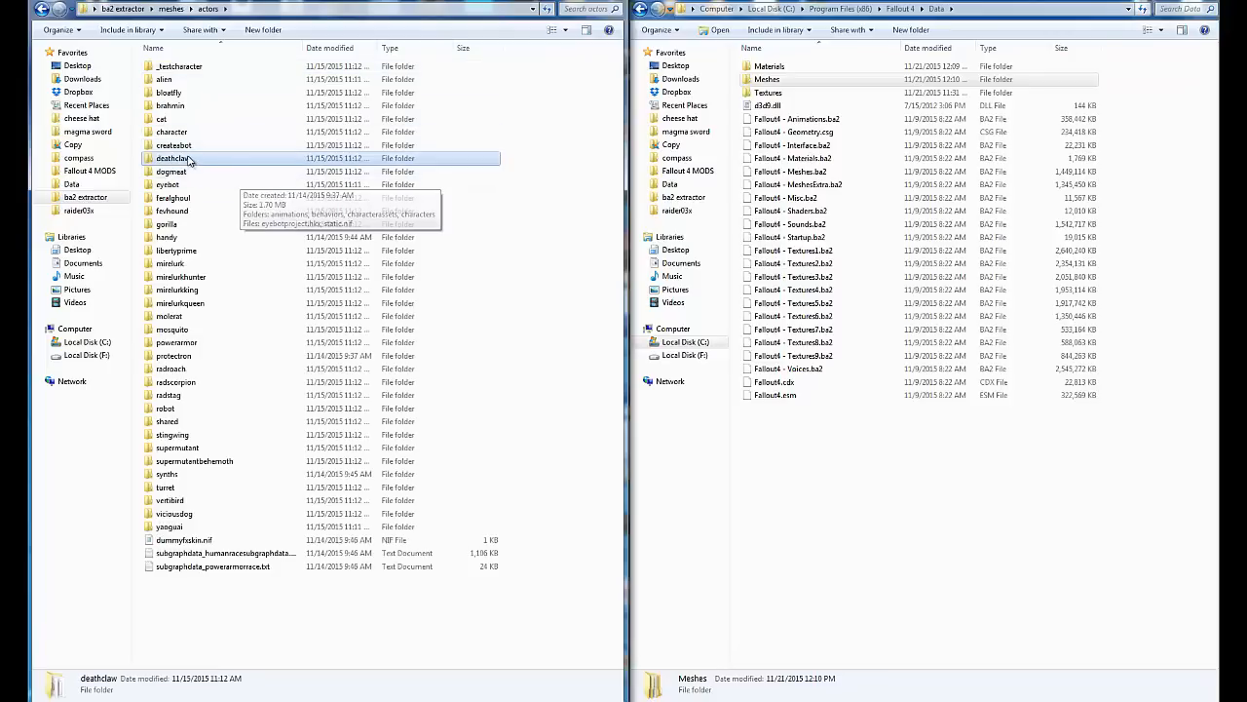
double_click(185, 164)
click(209, 119)
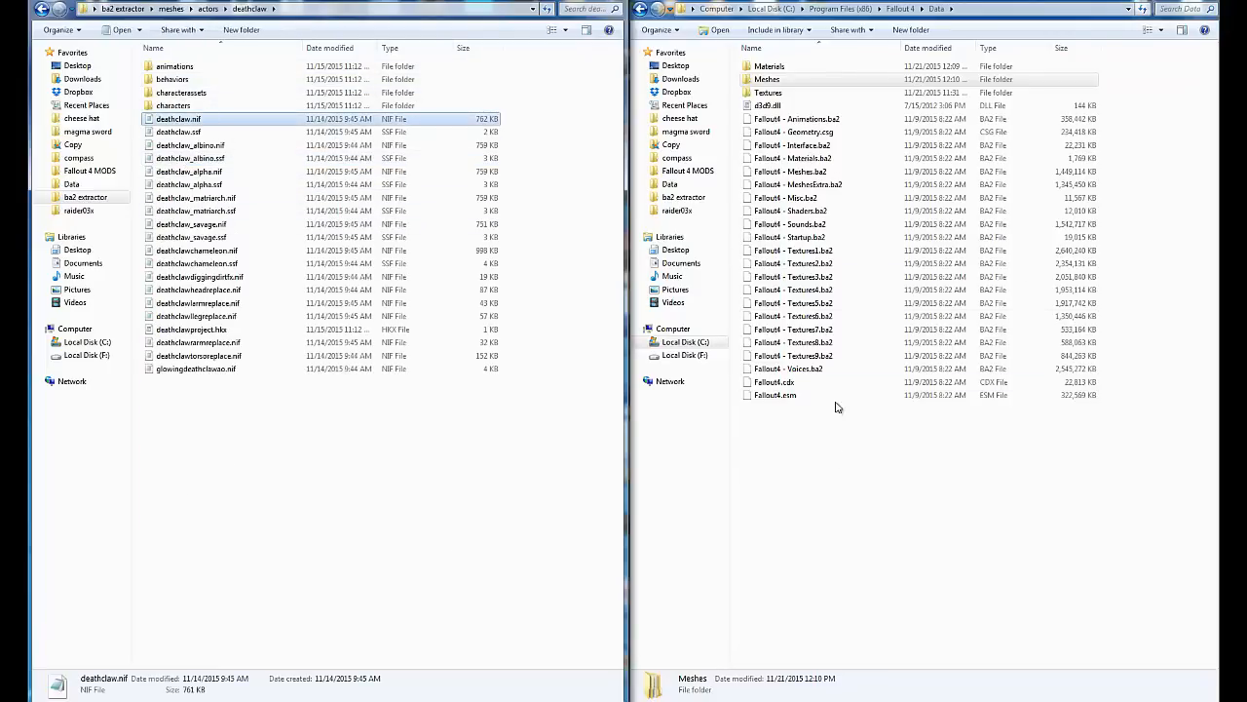
Delete deathclawpurple.nif from the game's Data\Meshes\actors\deathclaw folder and paste the copied deathclaw.nif there.
double_click(768, 79)
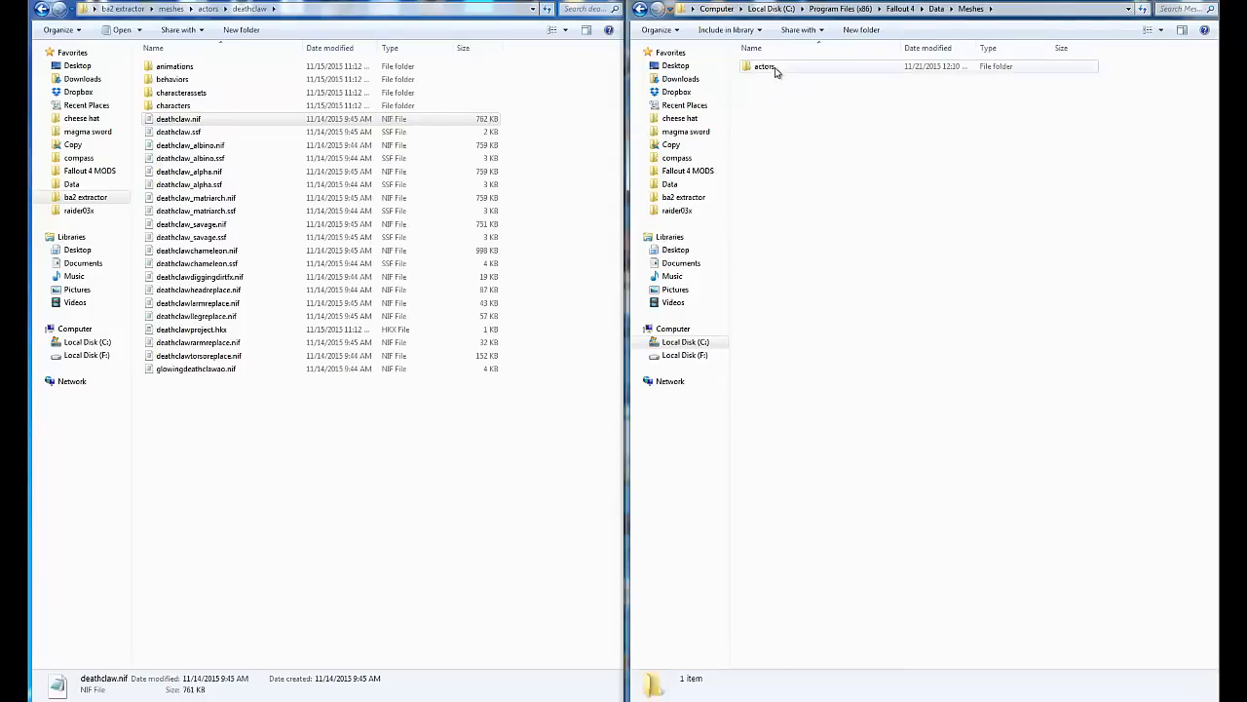
double_click(774, 66)
double_click(775, 66)
click(796, 72)
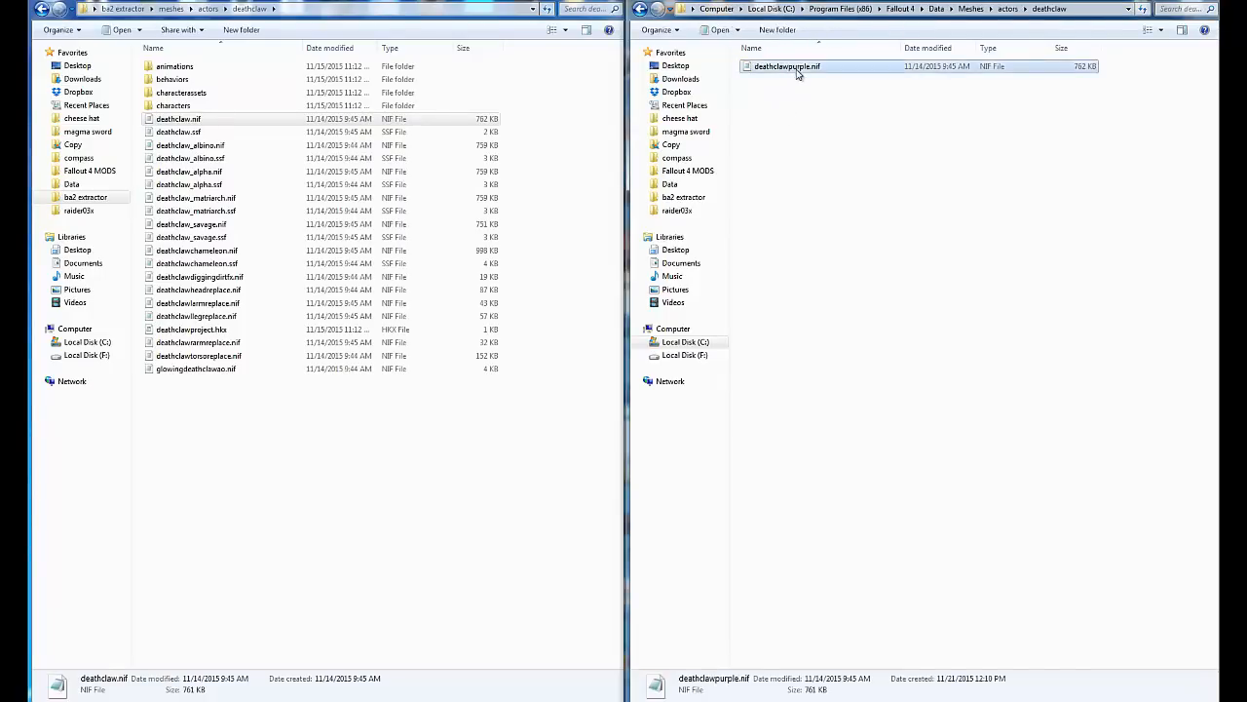
key(Delete)
key(Return)
key(ctrl+v)
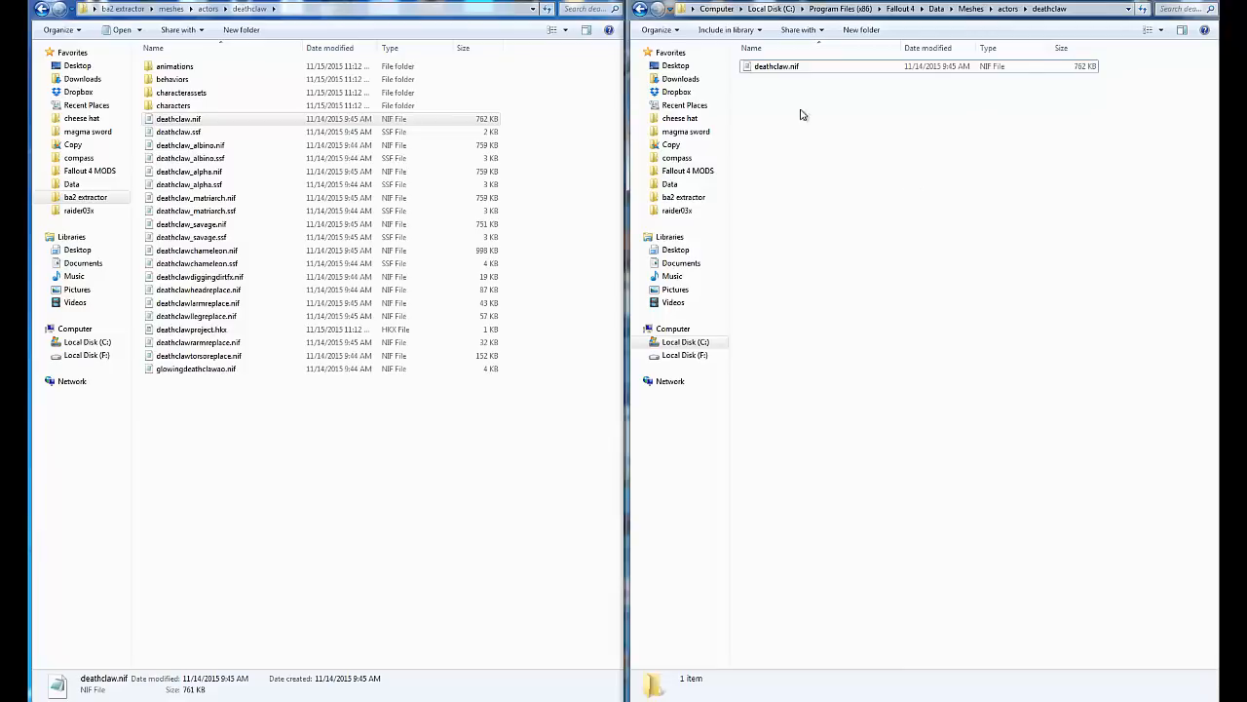
Switch to HxD and load the pasted deathclaw.nif from the game's Data folder.
double_click(776, 67)
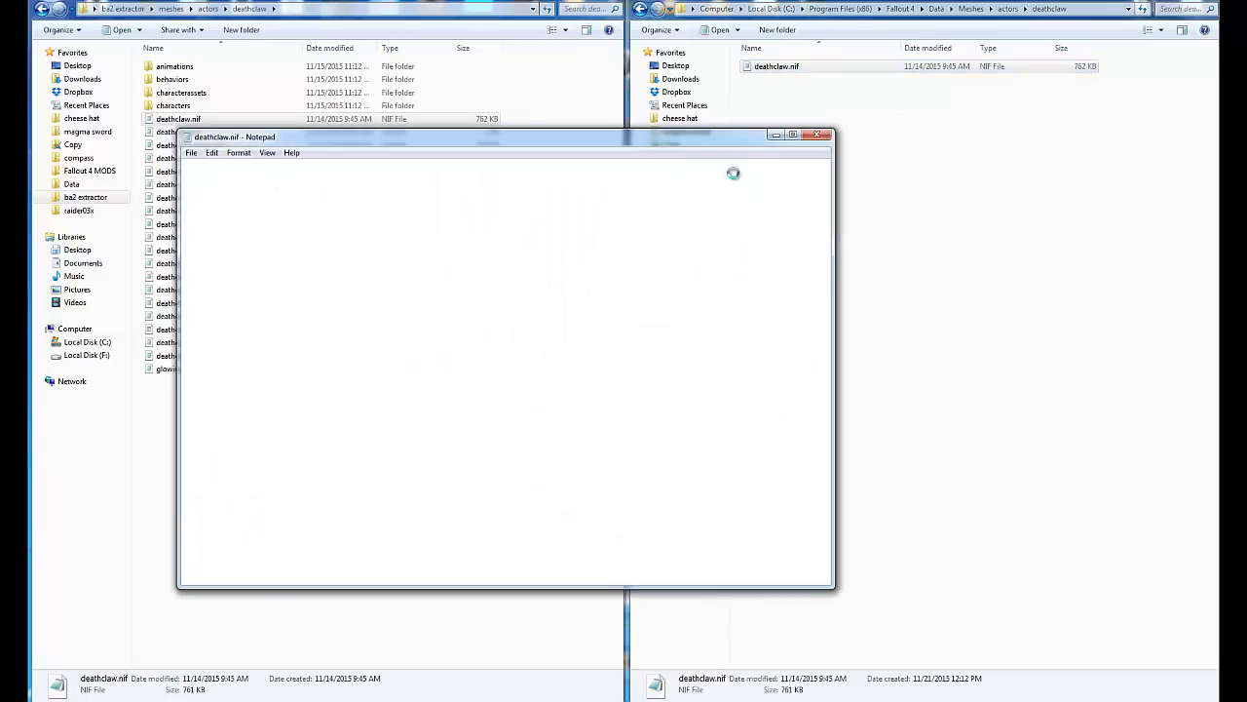
click(817, 136)
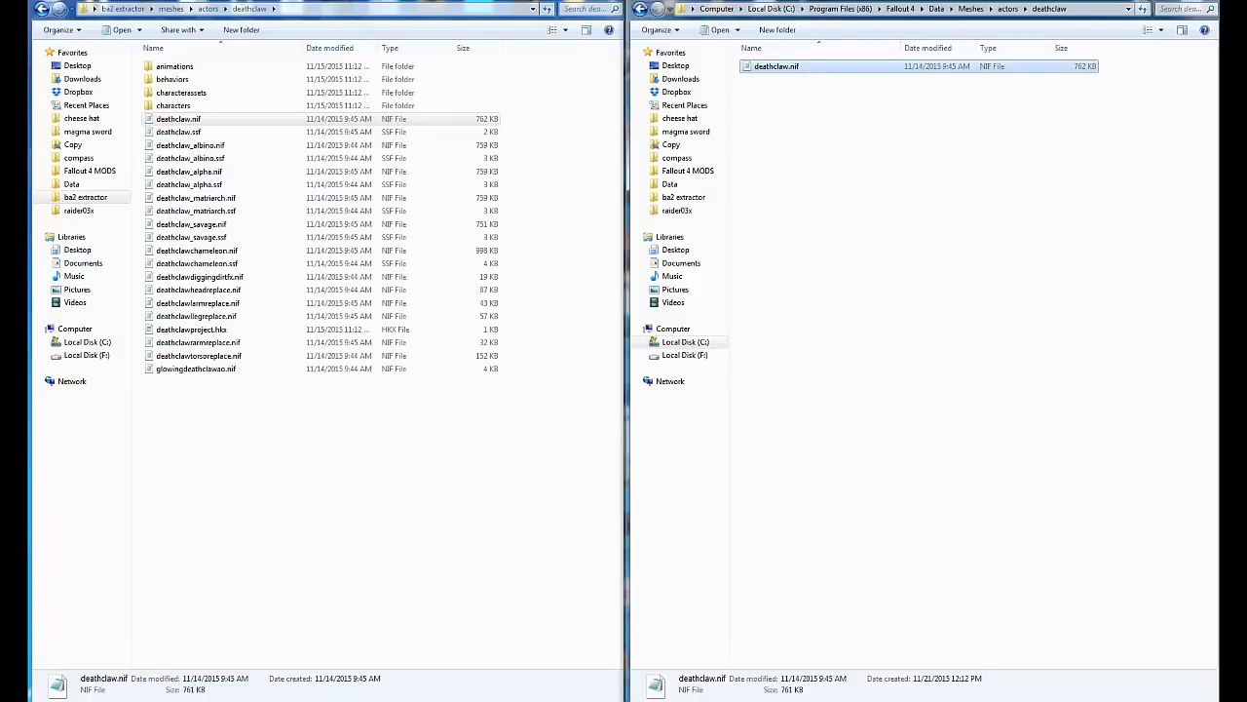
key(super)
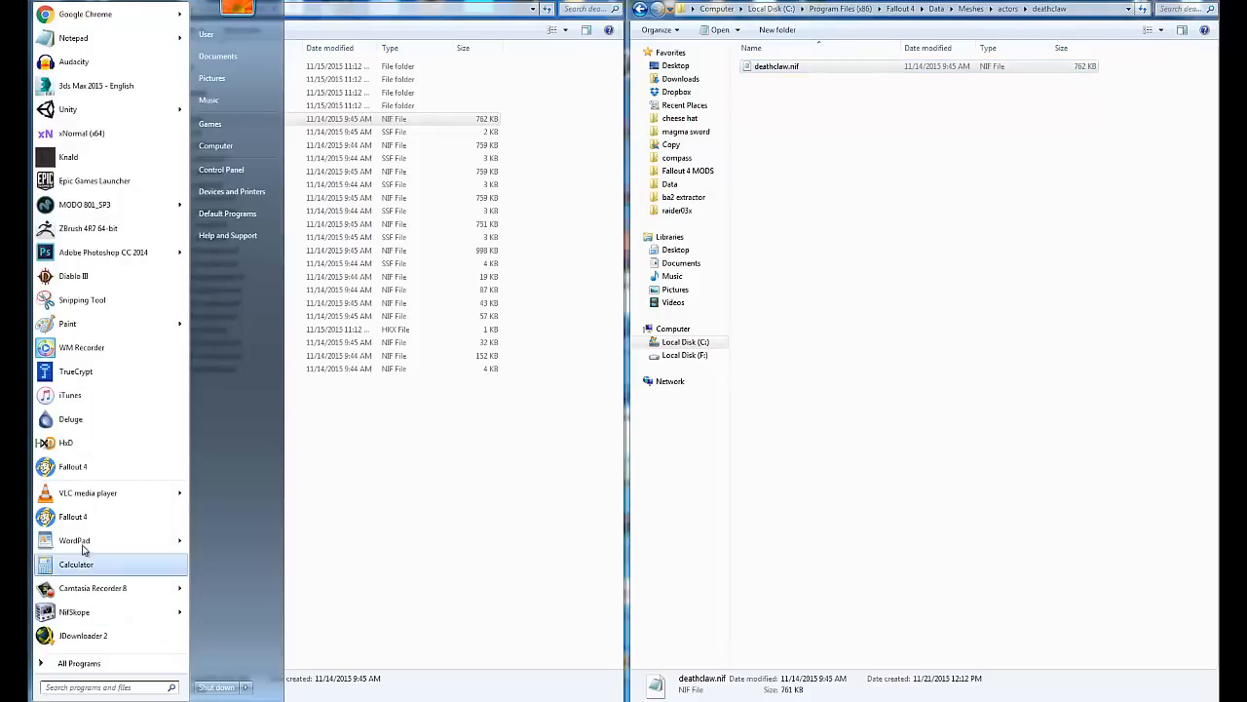
click(94, 445)
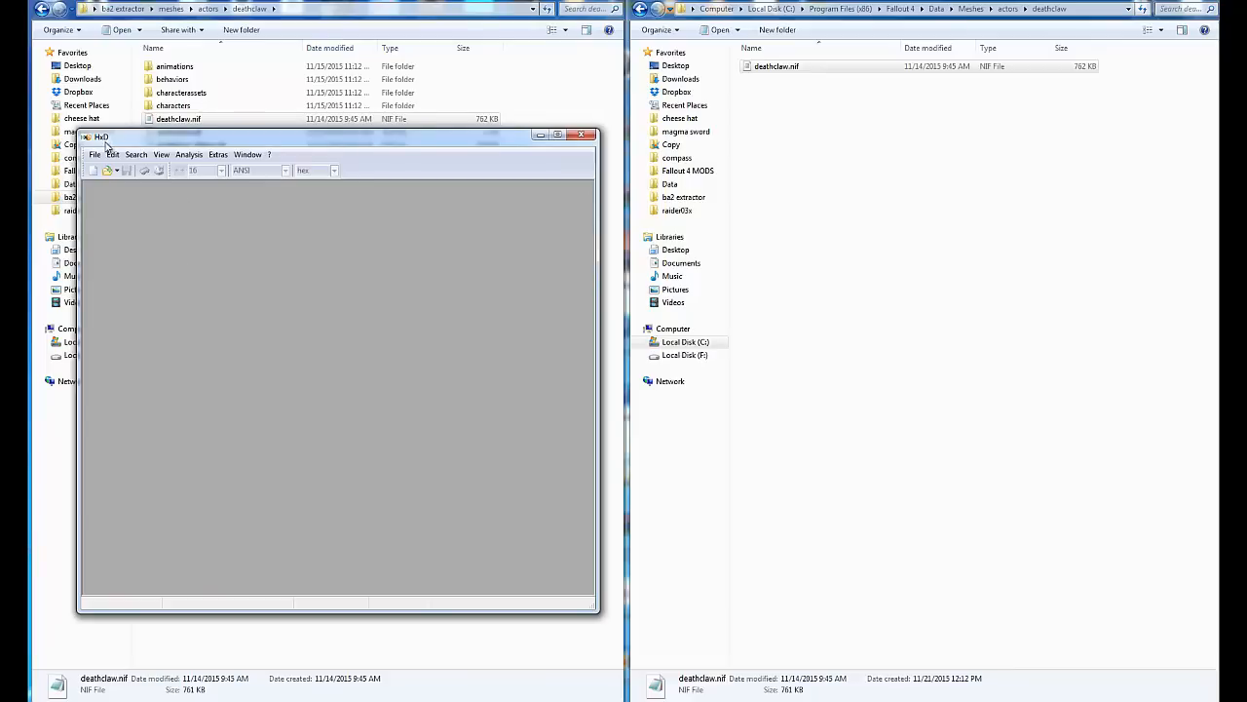
drag(789, 77, 386, 361)
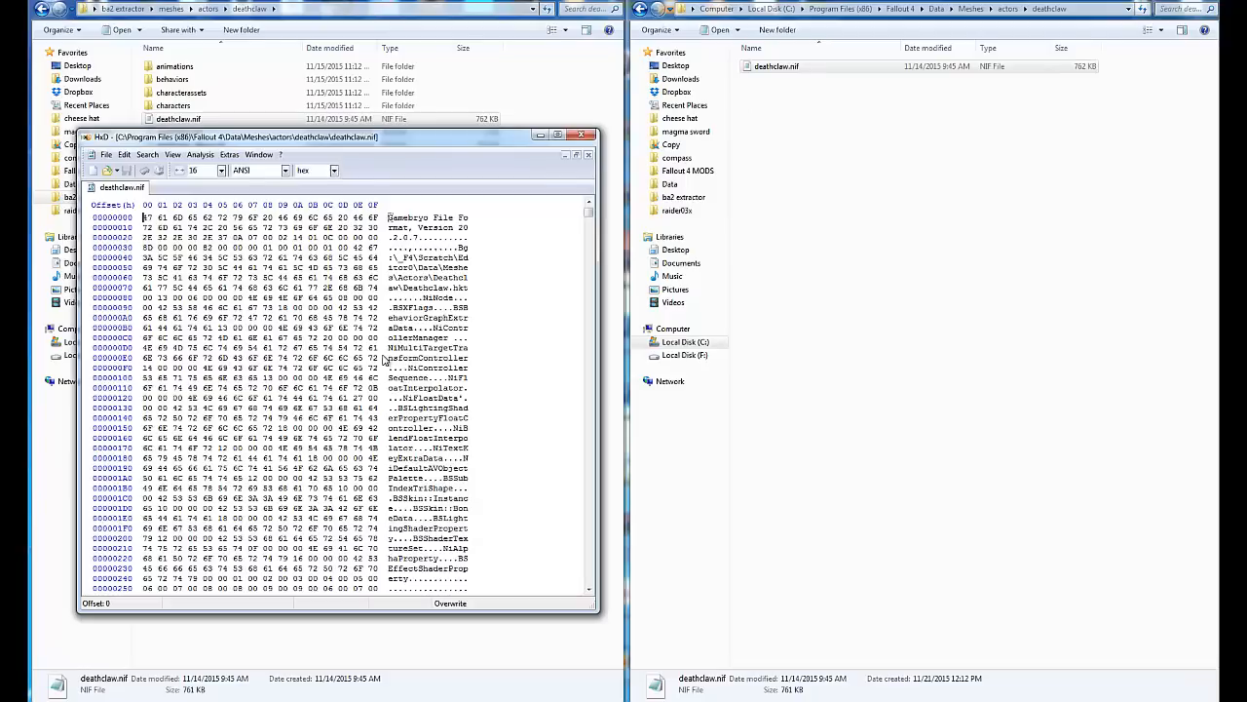
Search deathclaw.nif for the text "bgsm" repeatedly until reaching the Materials\actors\Deathclaw\Deathclaw.BGSM path.
click(424, 259)
key(ctrl+f)
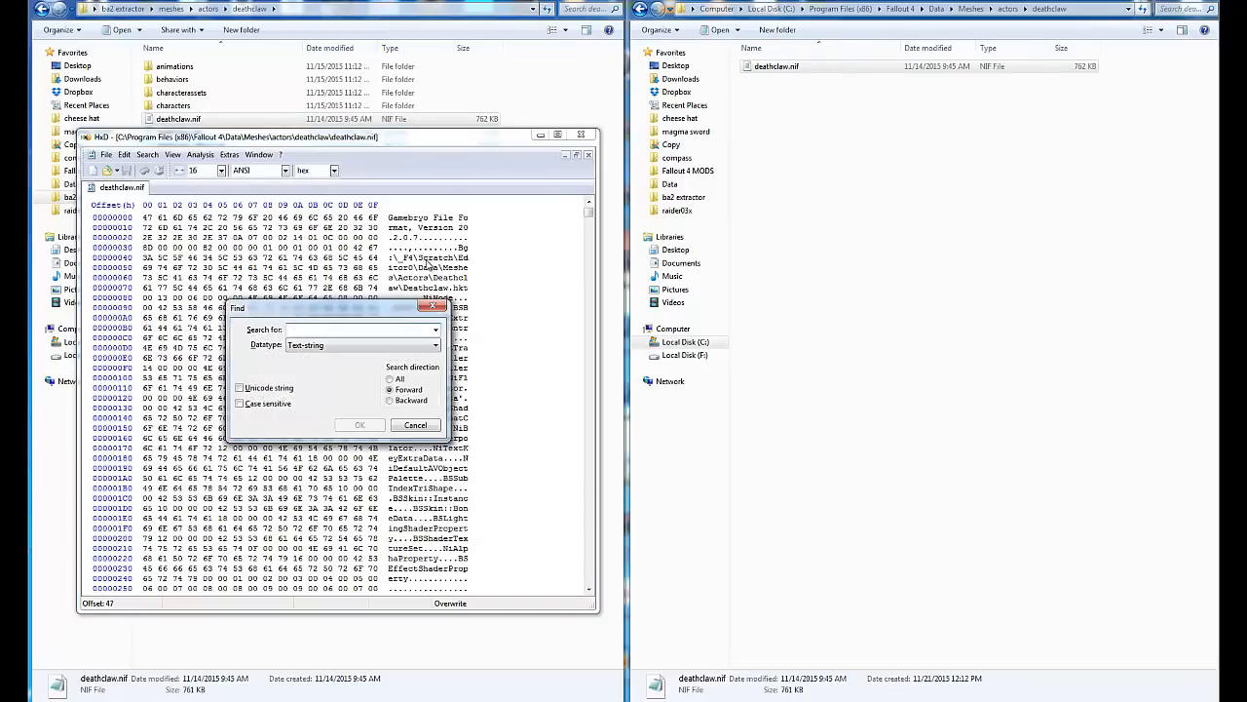
text(bgm)
key(Return)
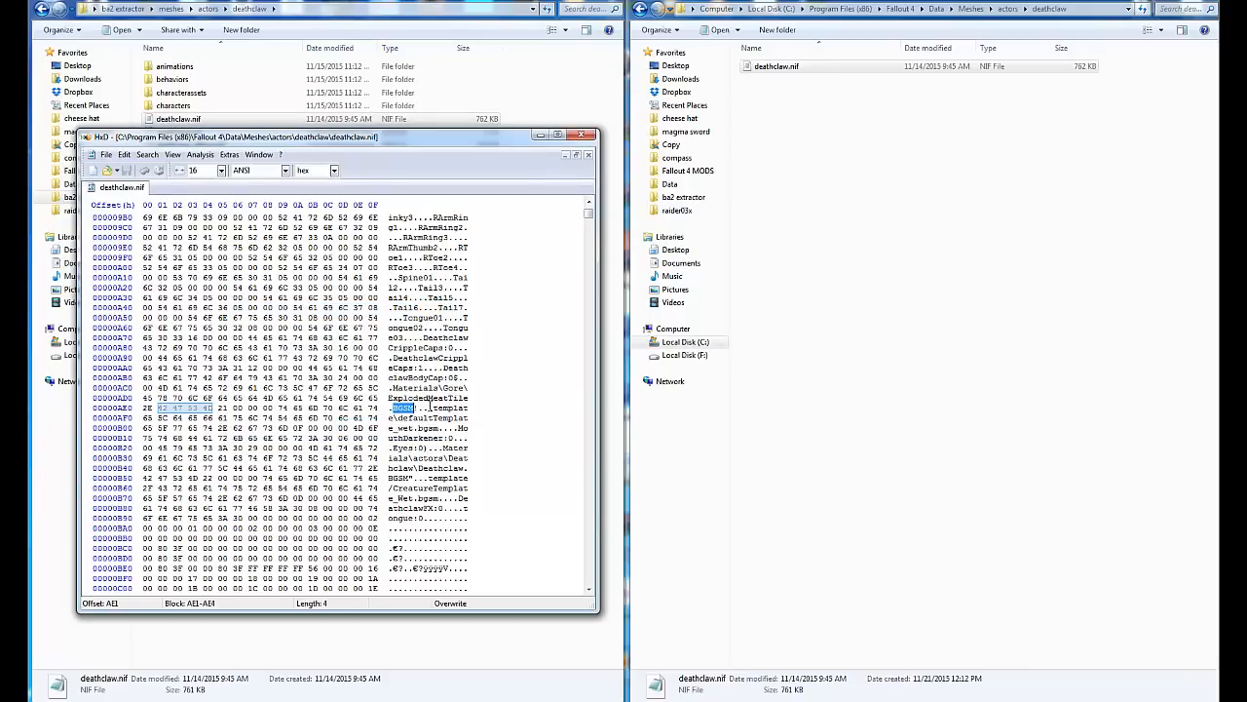
click(445, 408)
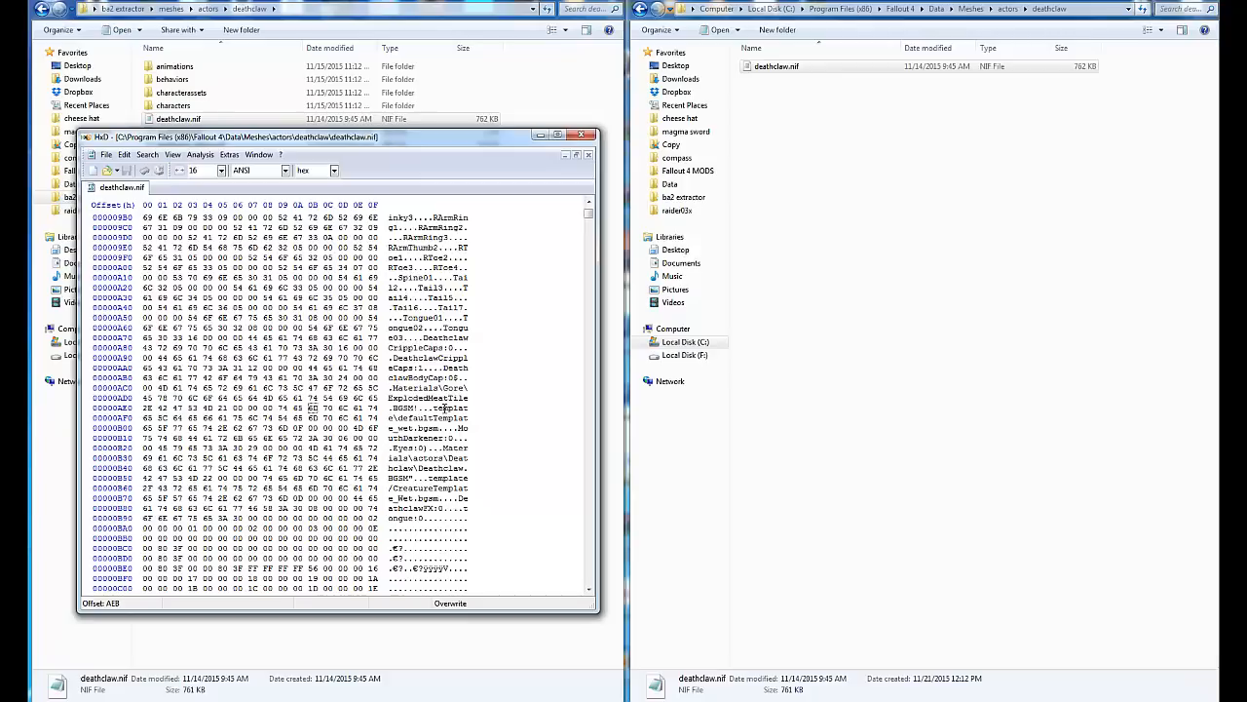
key(ctrl+f)
key(Return)
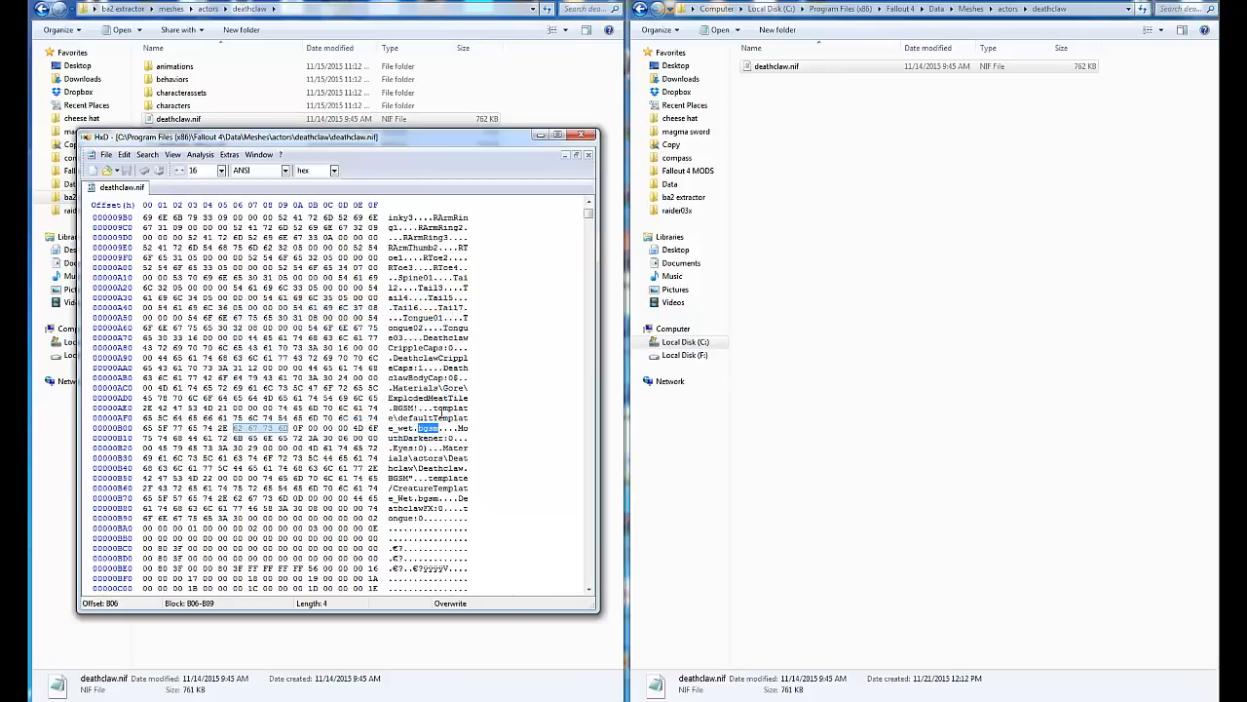
click(450, 428)
key(ctrl+f)
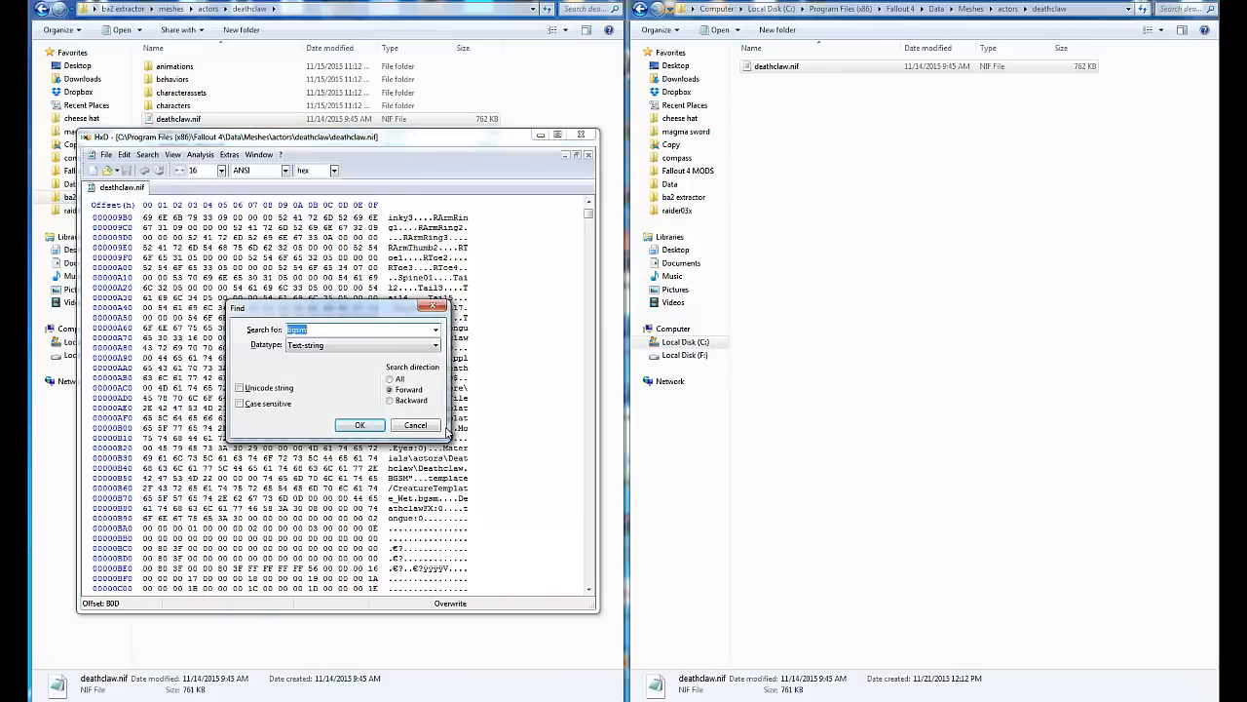
key(Return)
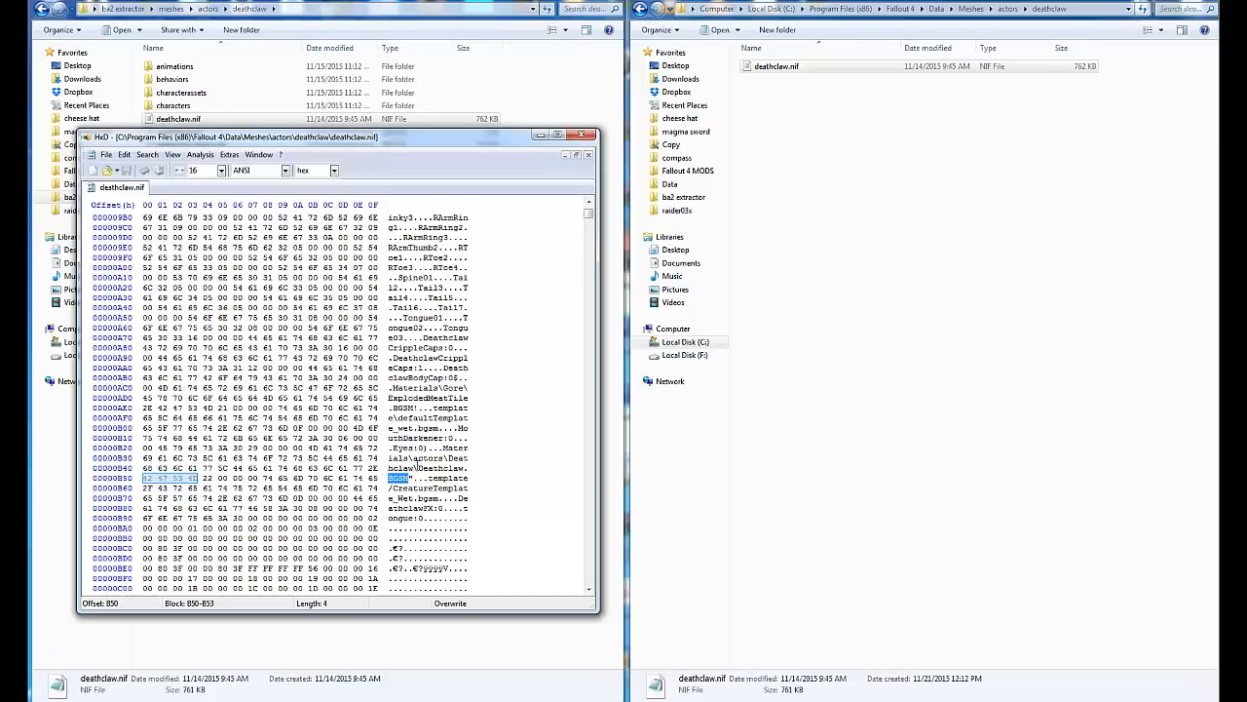
Examine deathclaw.nif in Notepad, close it, and highlight the start of the Materials\actors path in the hex editor.
click(419, 467)
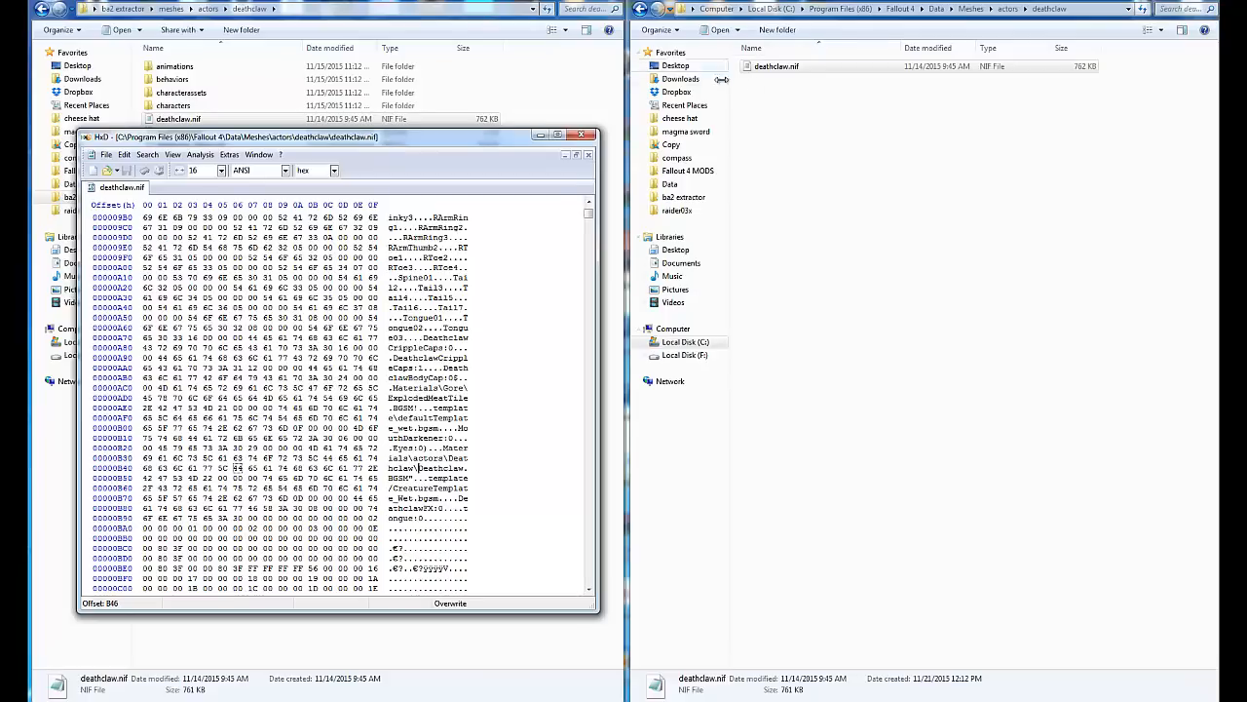
double_click(776, 66)
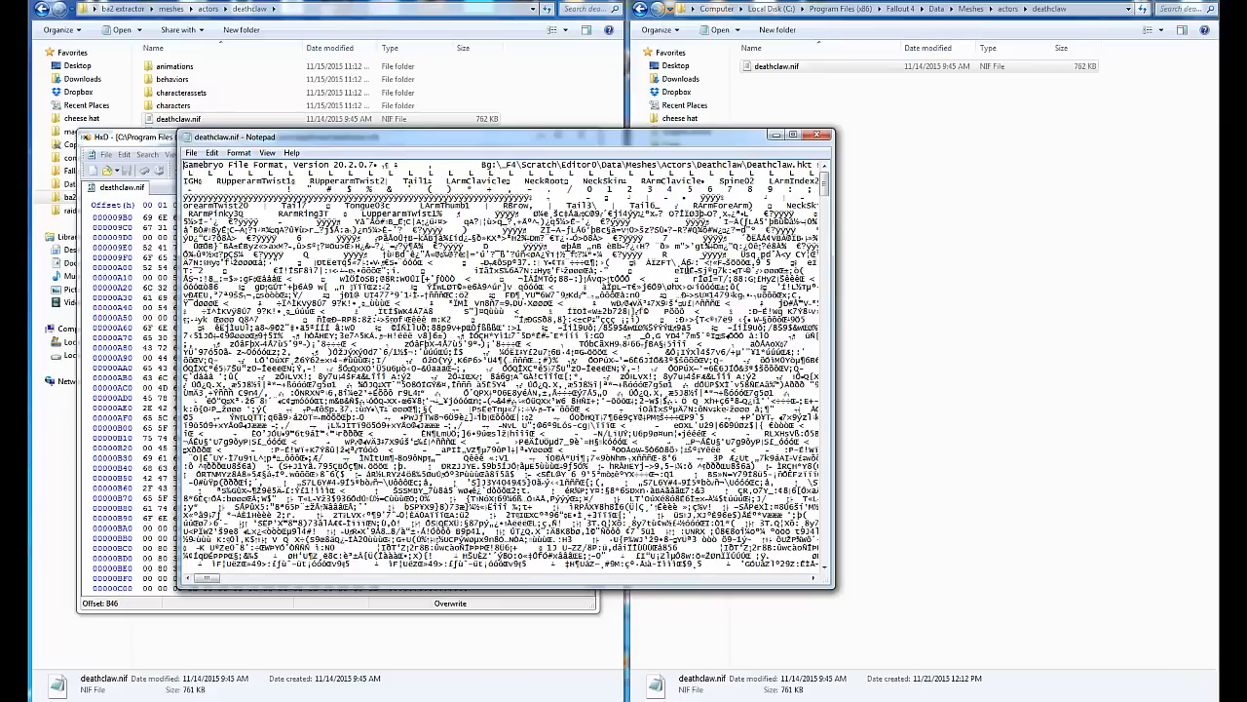
click(823, 140)
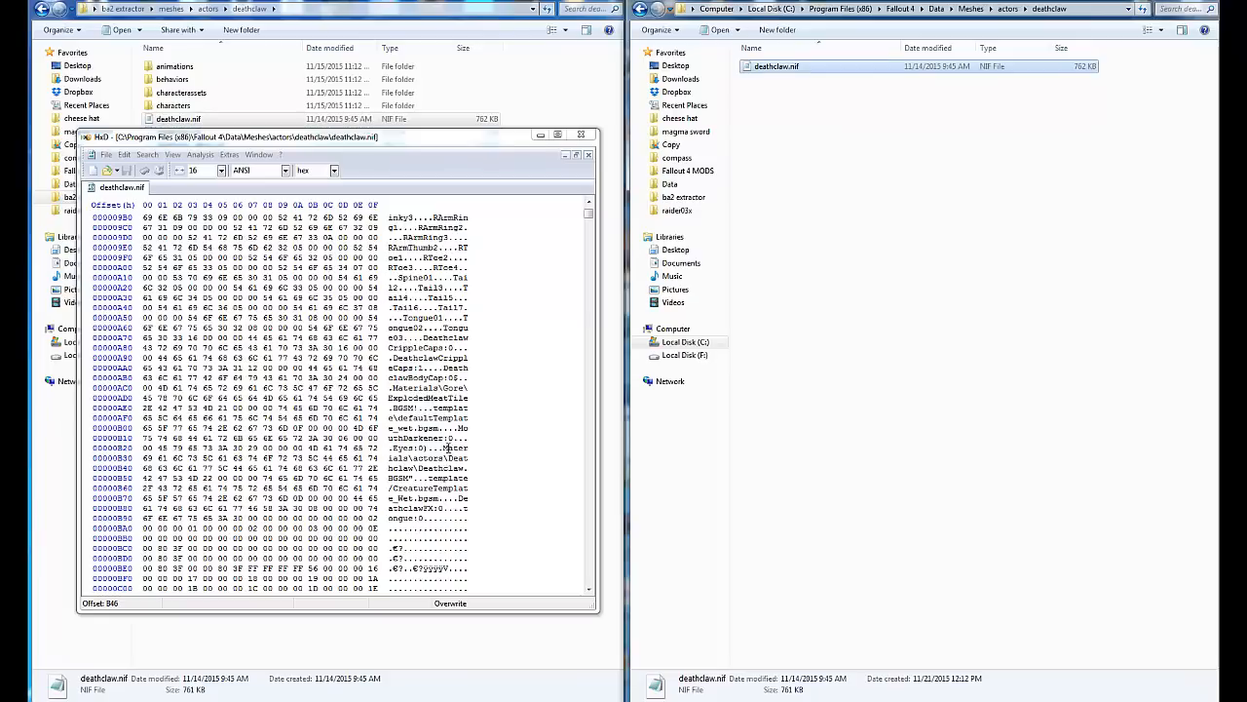
mouse_move(444, 447)
mouse_down()
mouse_move(419, 458)
mouse_move(442, 458)
mouse_up()
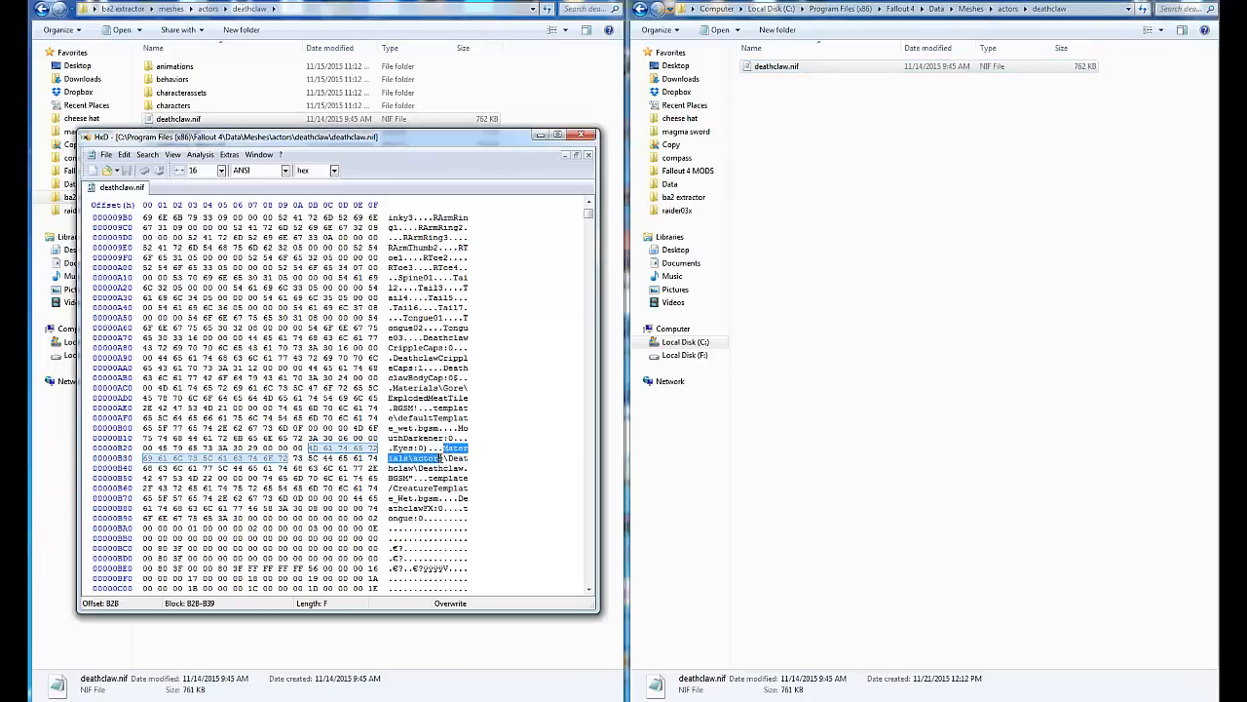
Overwrite Deathclaw\Deathclaw in the BGSM material path with deathlava\deathlava and save the file.
click(447, 458)
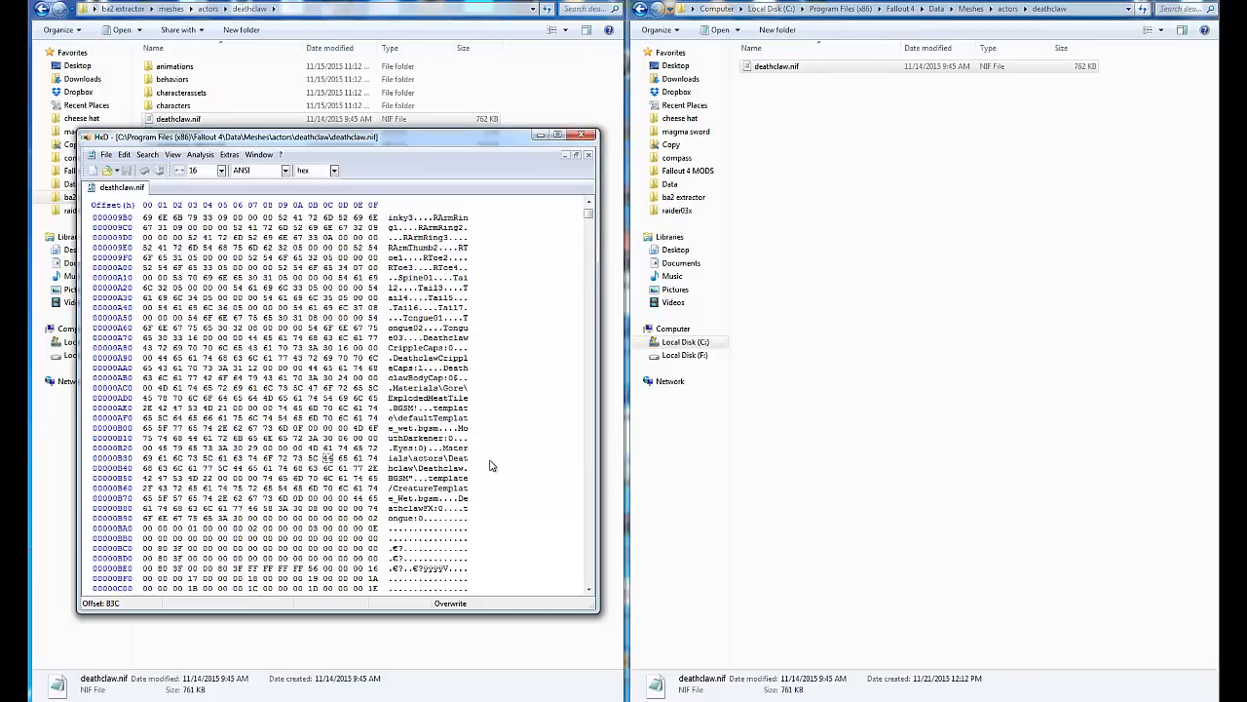
text(death)
text(lava)
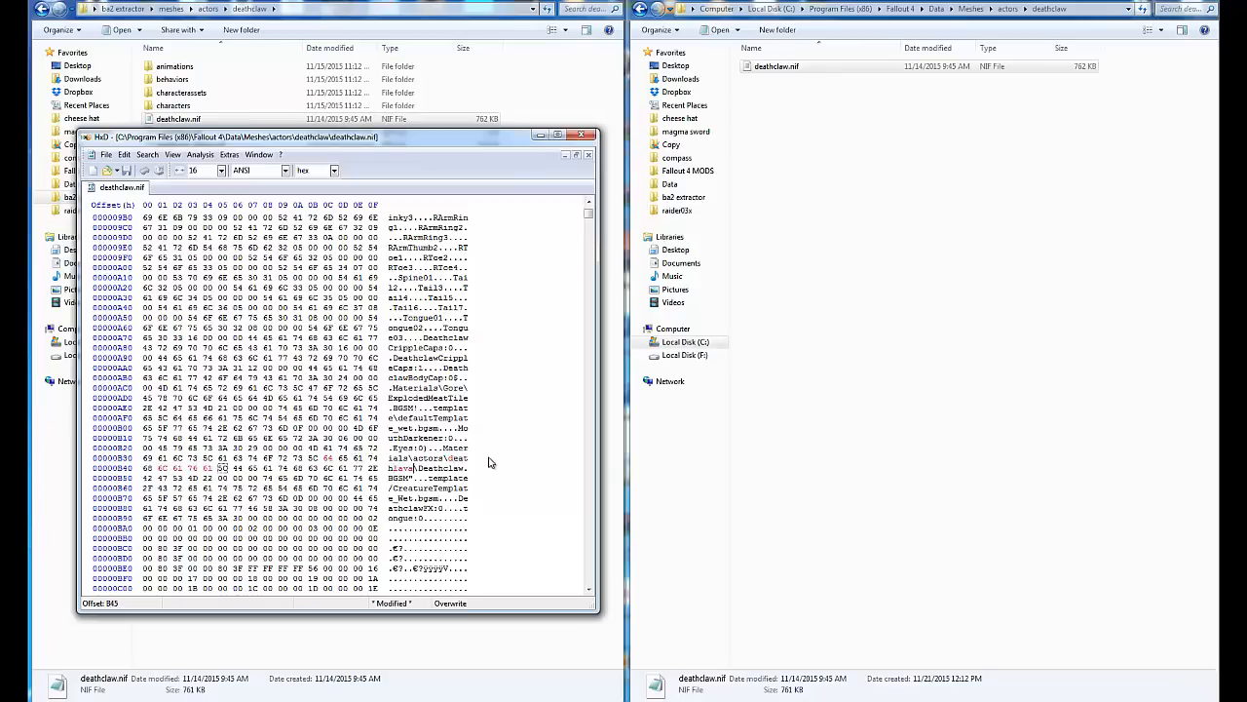
text(\deathlava)
click(126, 169)
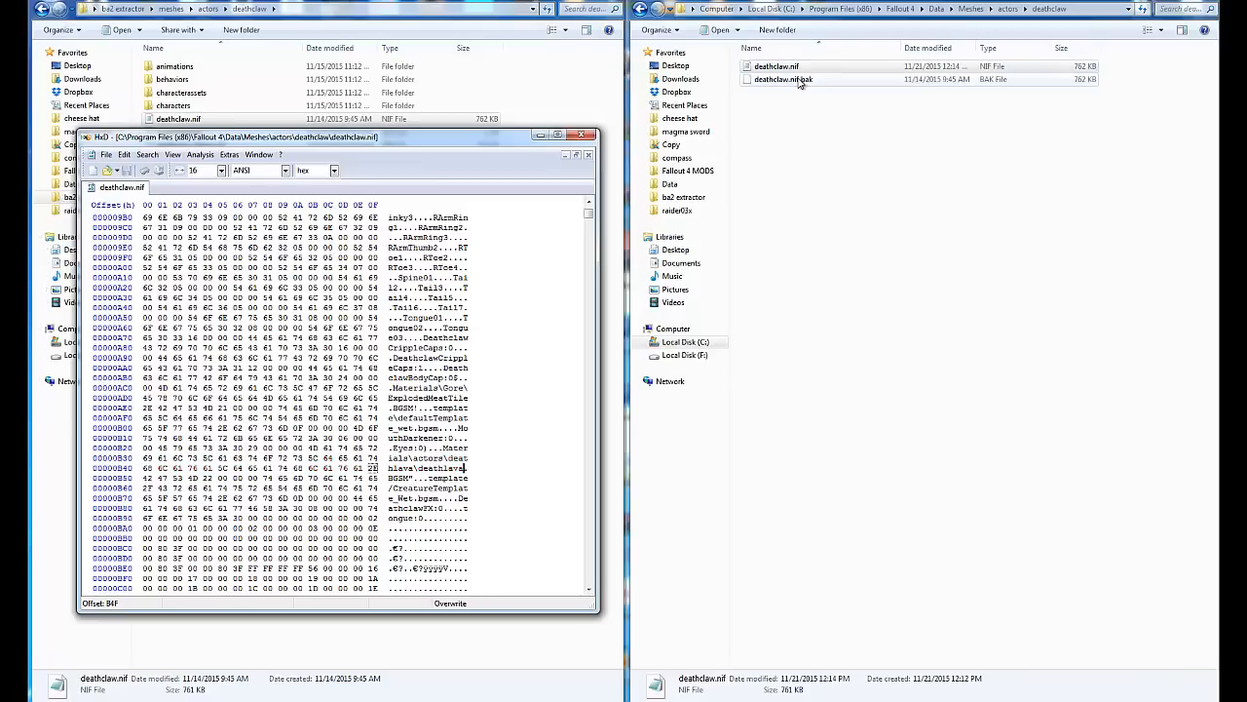
Close the hex editor and return to the game's deathclaw mesh folder.
click(805, 81)
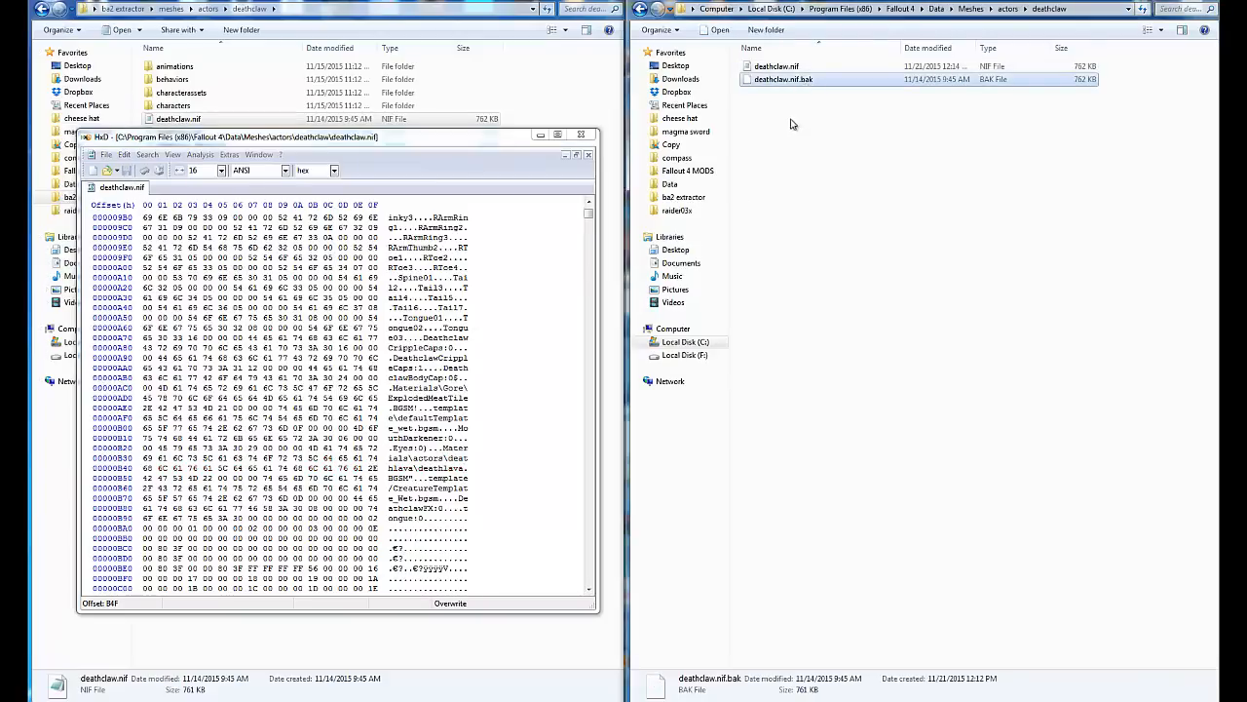
click(580, 134)
click(841, 202)
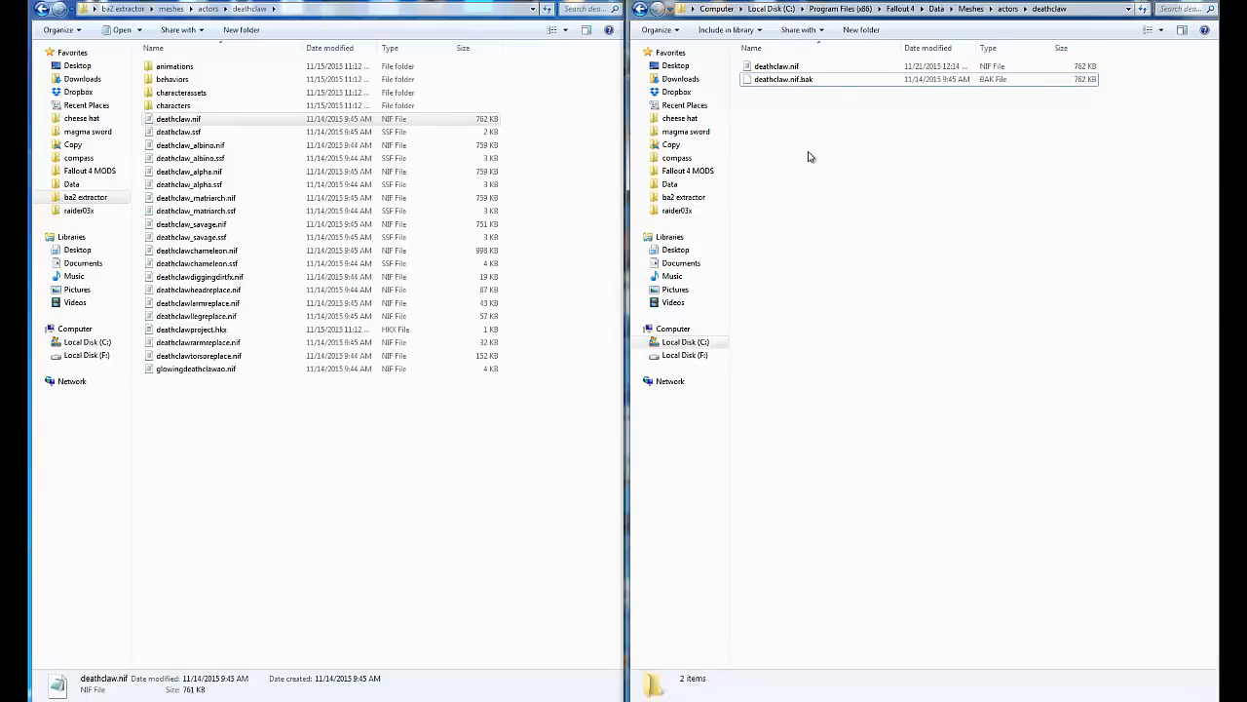
Go to the extracted materials\actors\deathclaw folder and select deathclawglowing.bgsm.
click(382, 466)
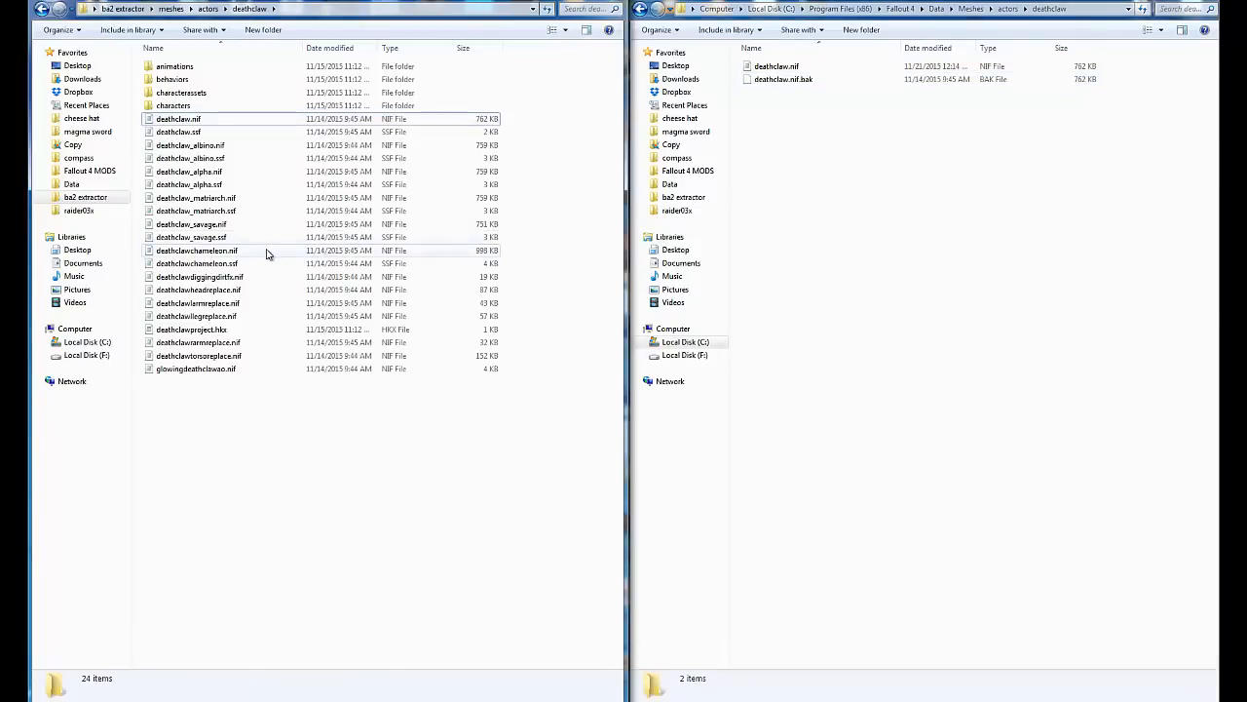
key(BackSpace)
key(BackSpace)
key(BackSpace)
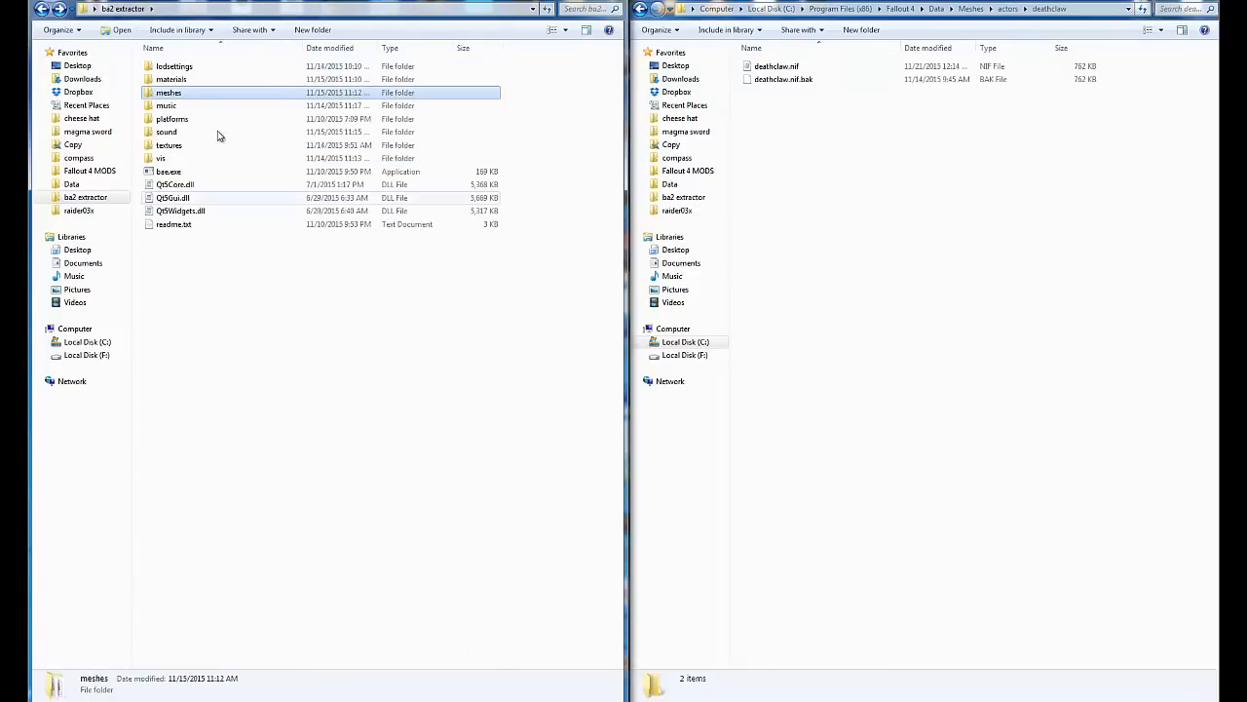
double_click(203, 82)
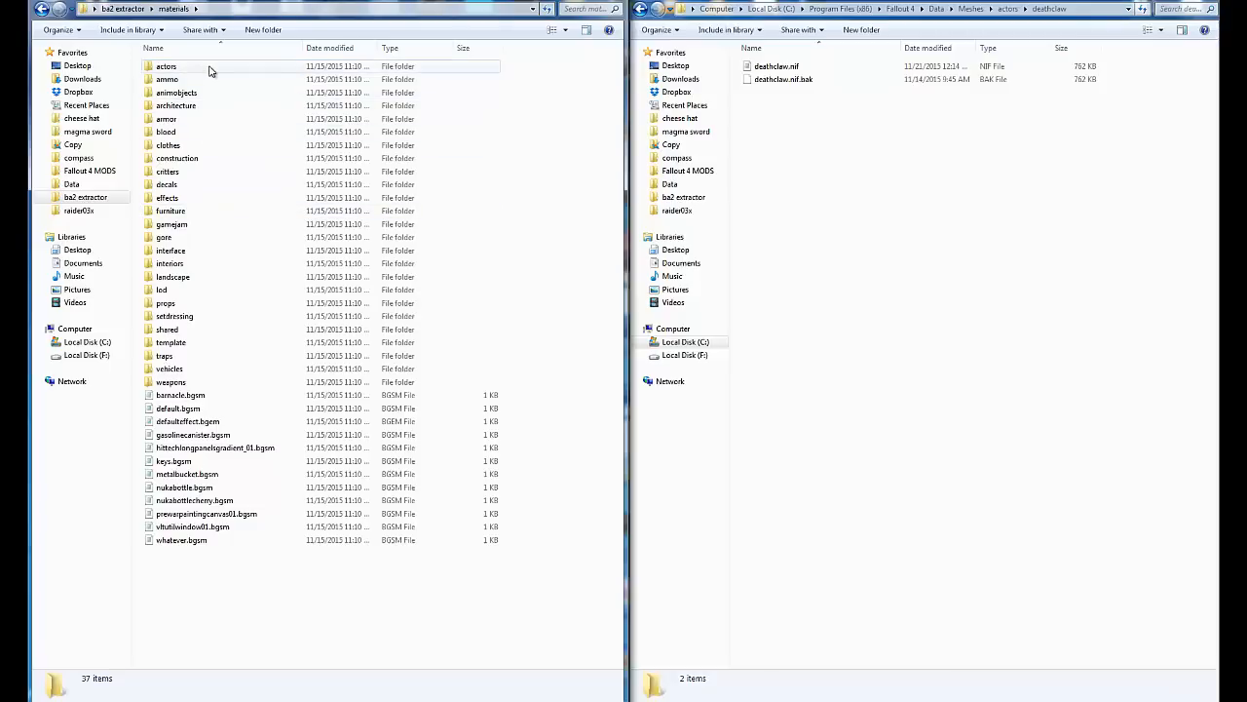
double_click(166, 66)
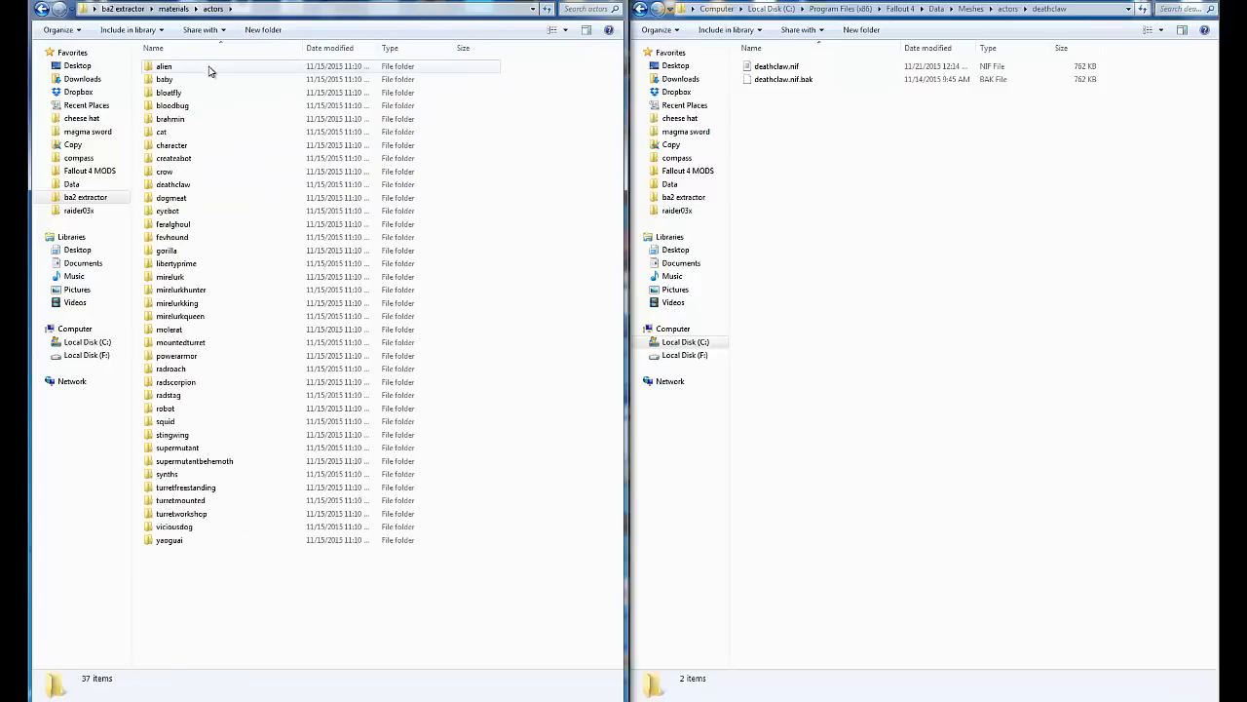
double_click(194, 184)
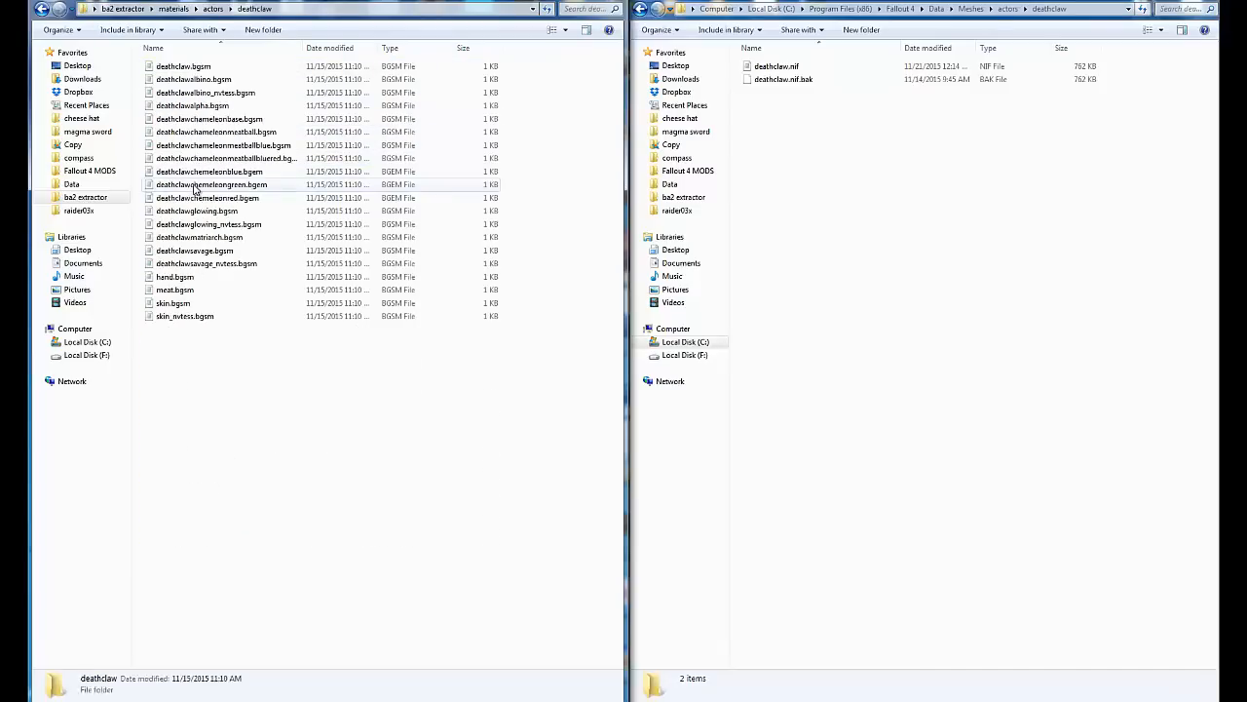
click(257, 214)
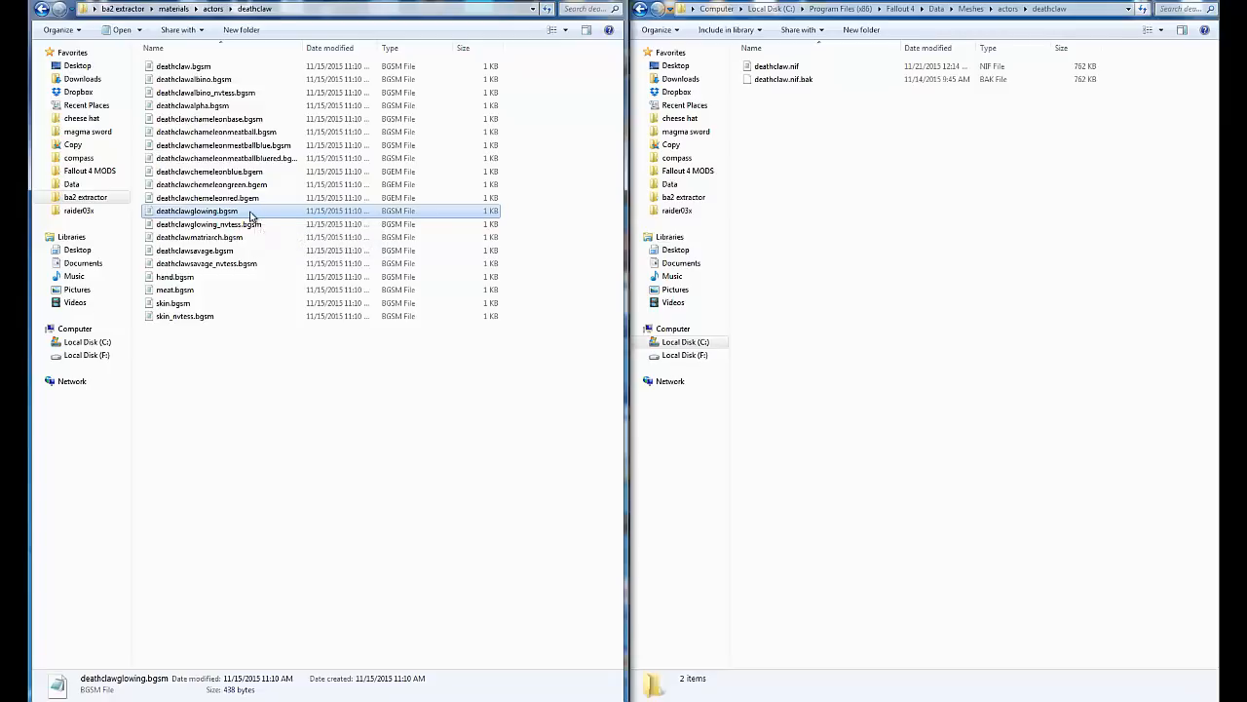
Create an actors folder inside the game's Data\Materials folder and open it.
click(887, 153)
key(BackSpace)
key(BackSpace)
key(BackSpace)
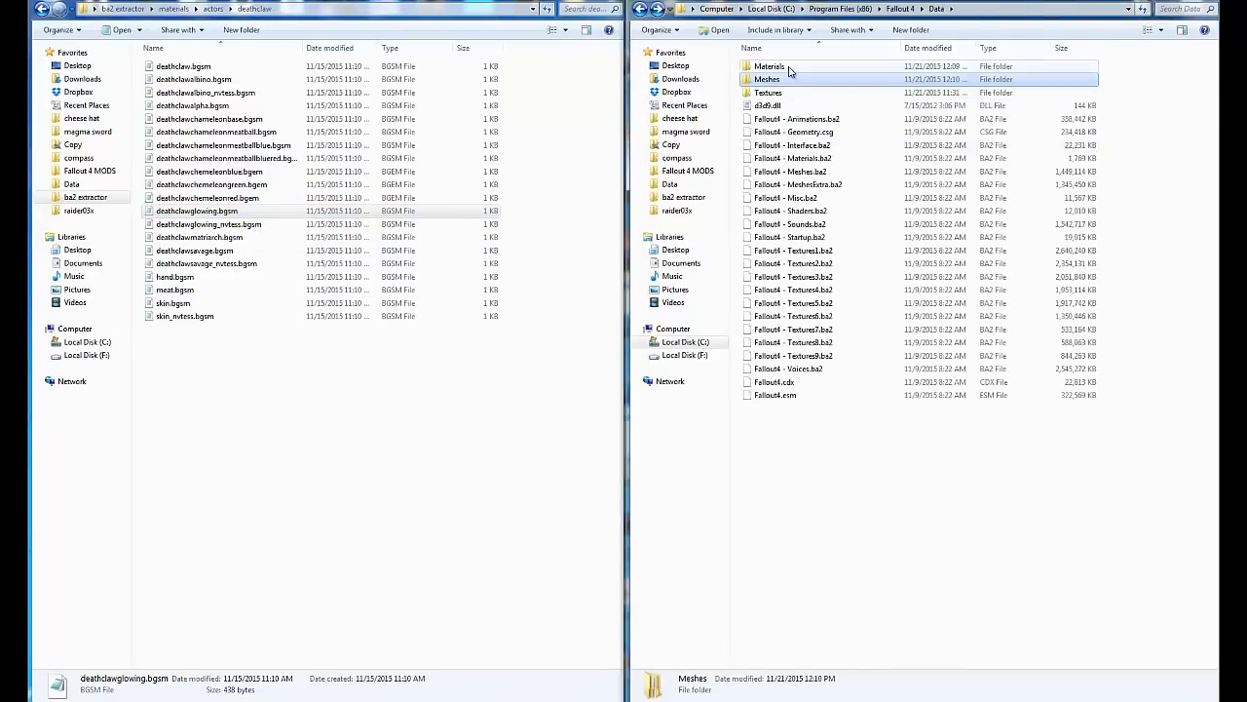
double_click(793, 66)
mouse_move(860, 271)
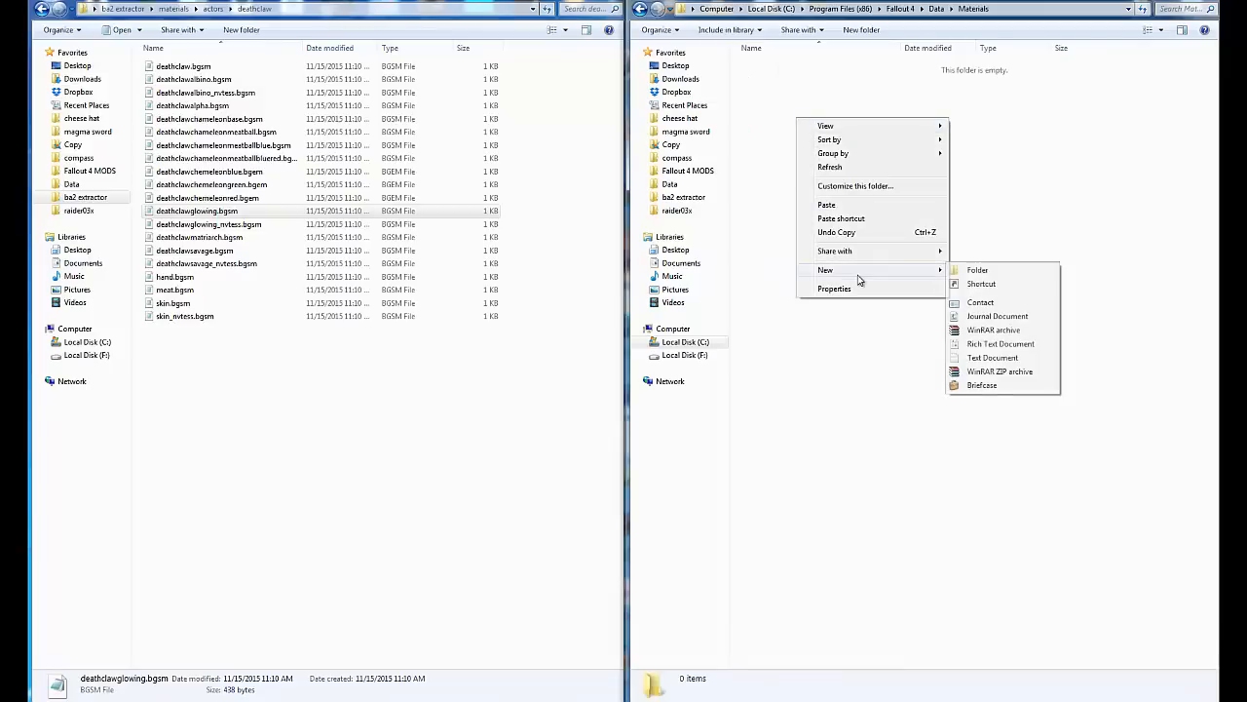
click(1009, 277)
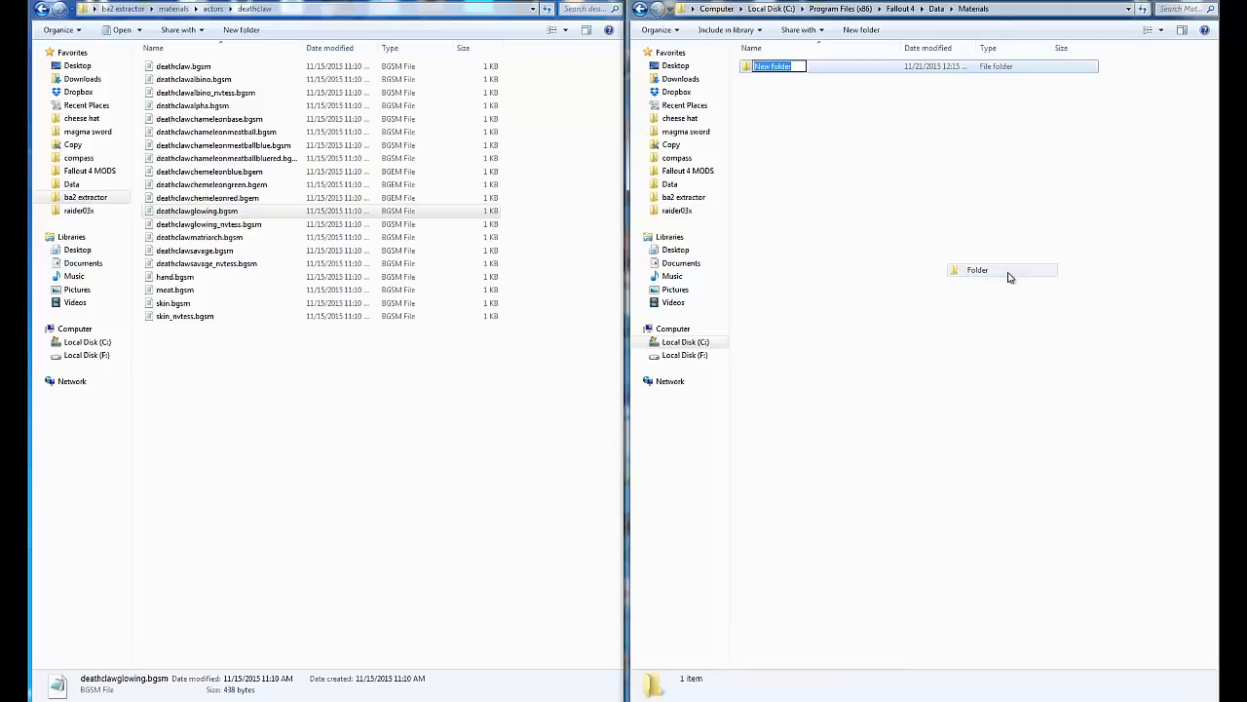
text(actors)
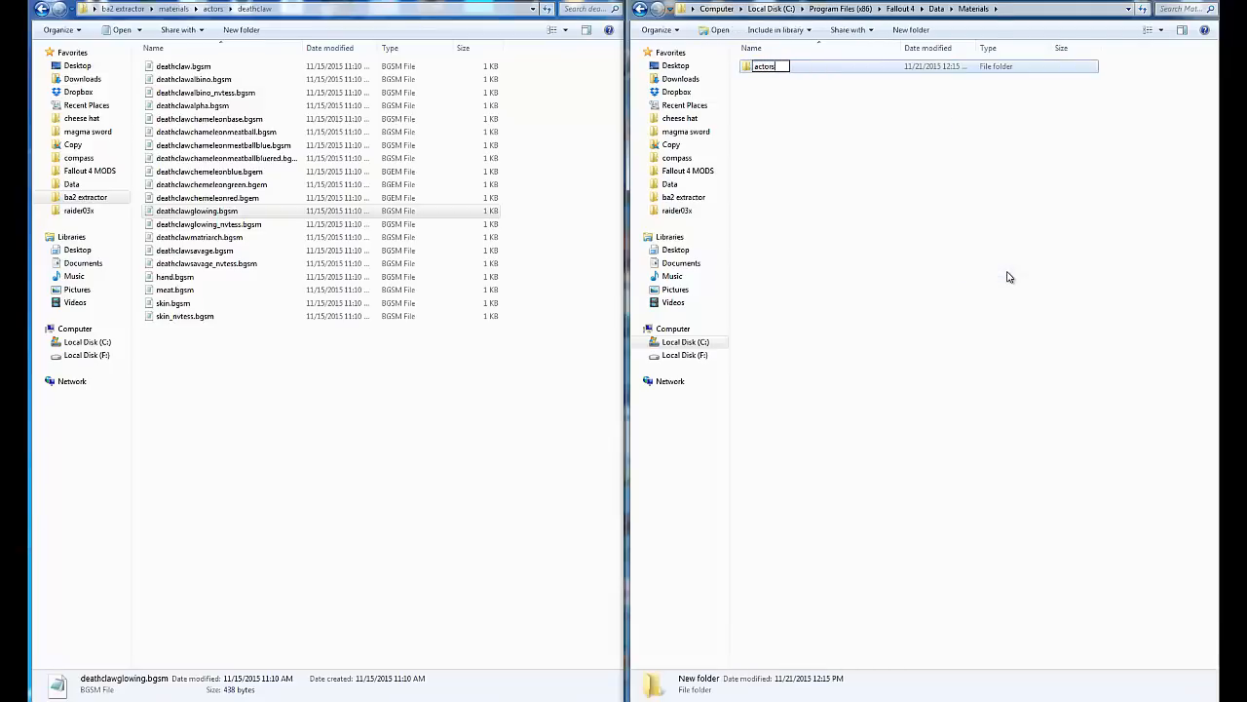
key(Return)
key(Return)
Create a deathlava folder inside Materials\actors and open it.
right_click(835, 188)
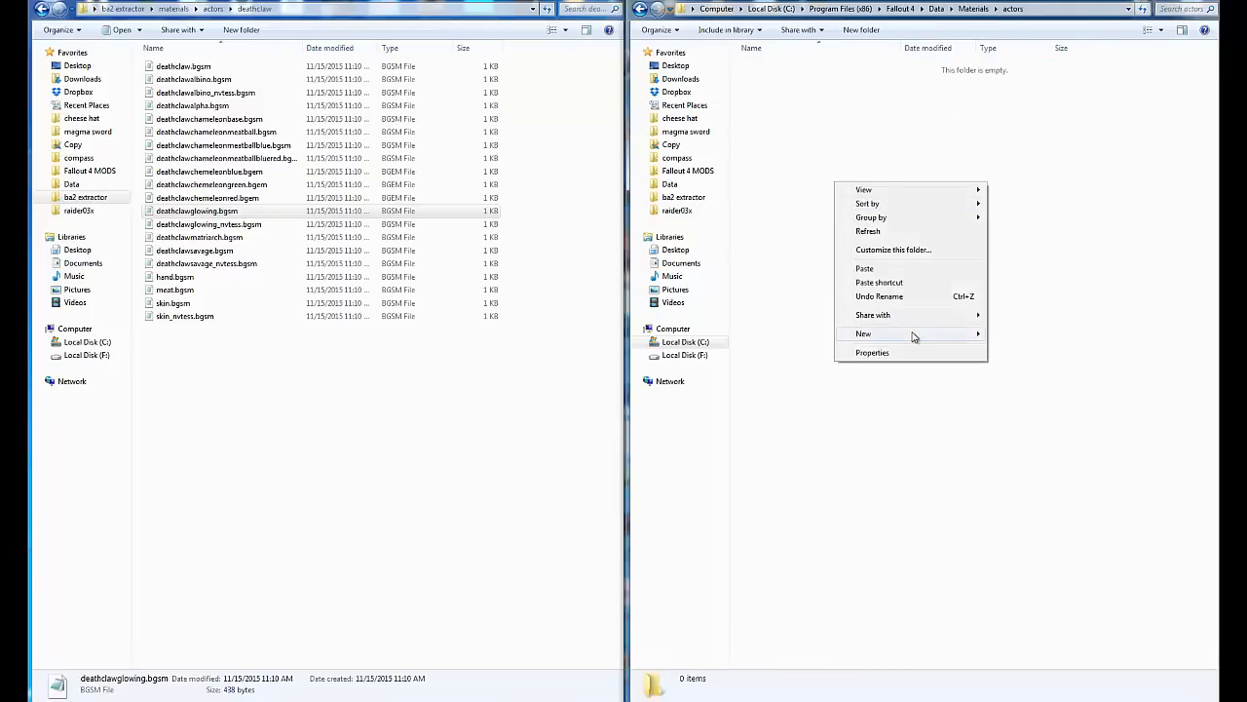
mouse_move(935, 333)
click(1013, 336)
text(deathlava)
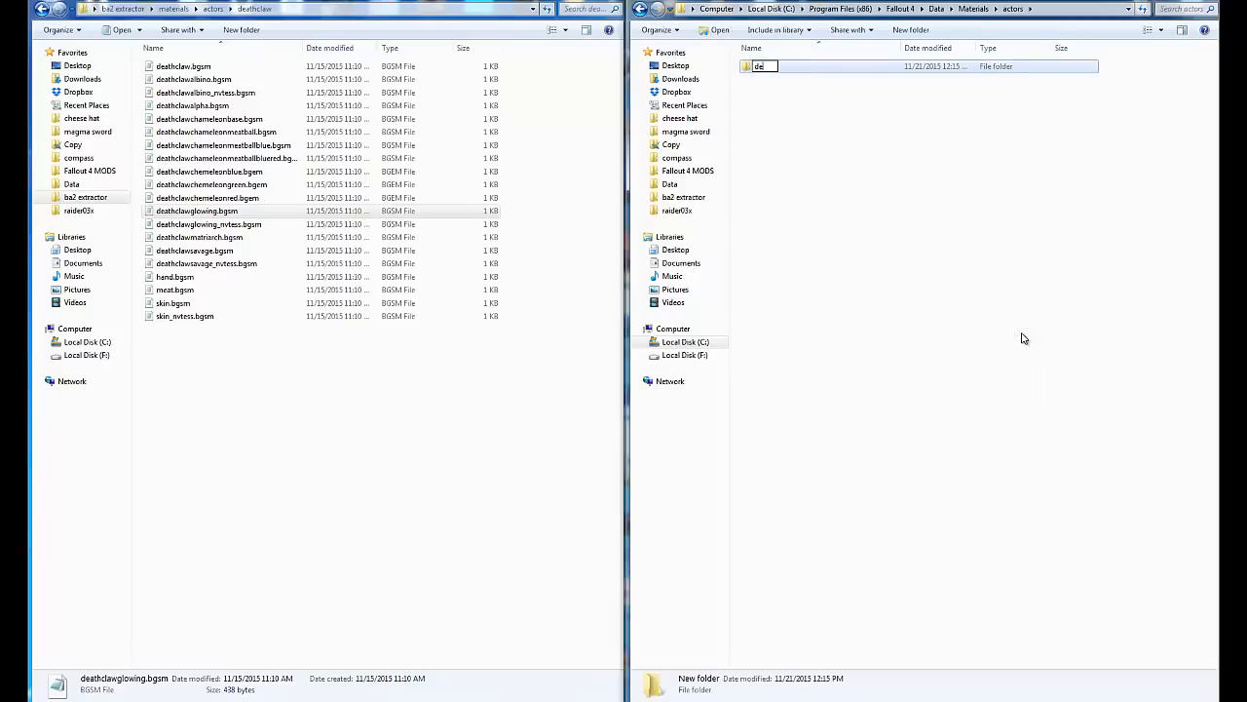
key(Return)
key(Return)
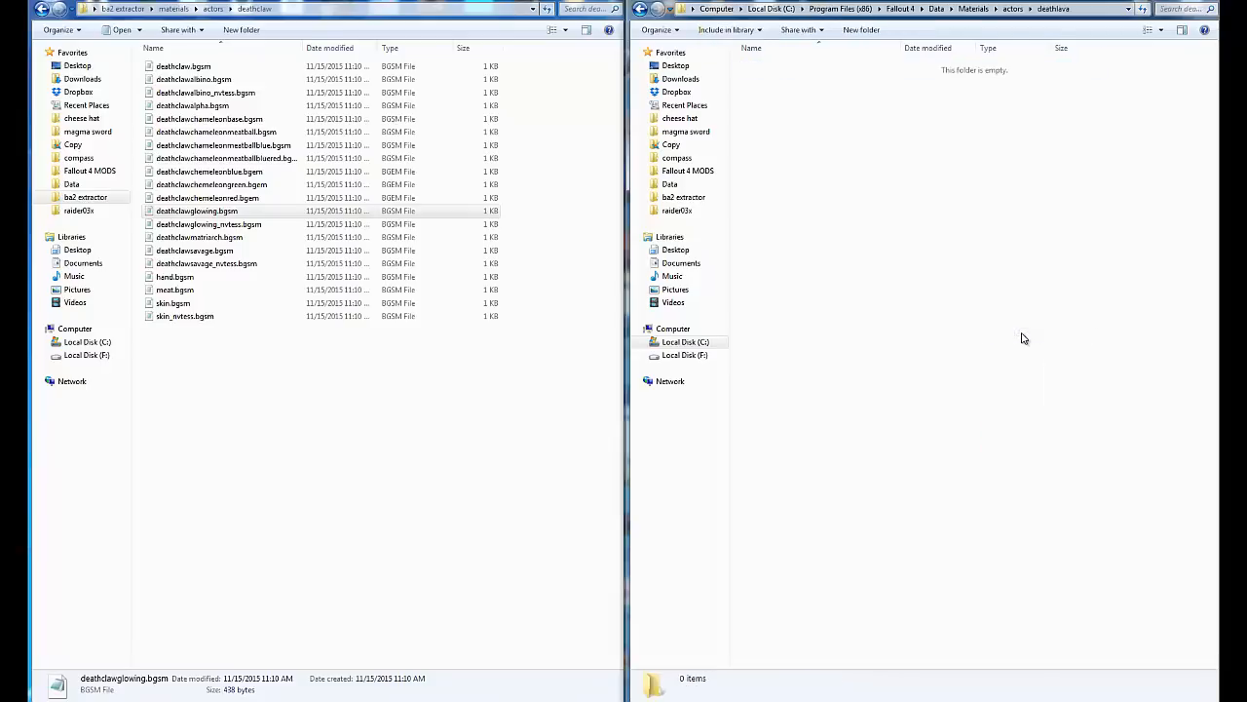
right_click(759, 230)
mouse_move(877, 381)
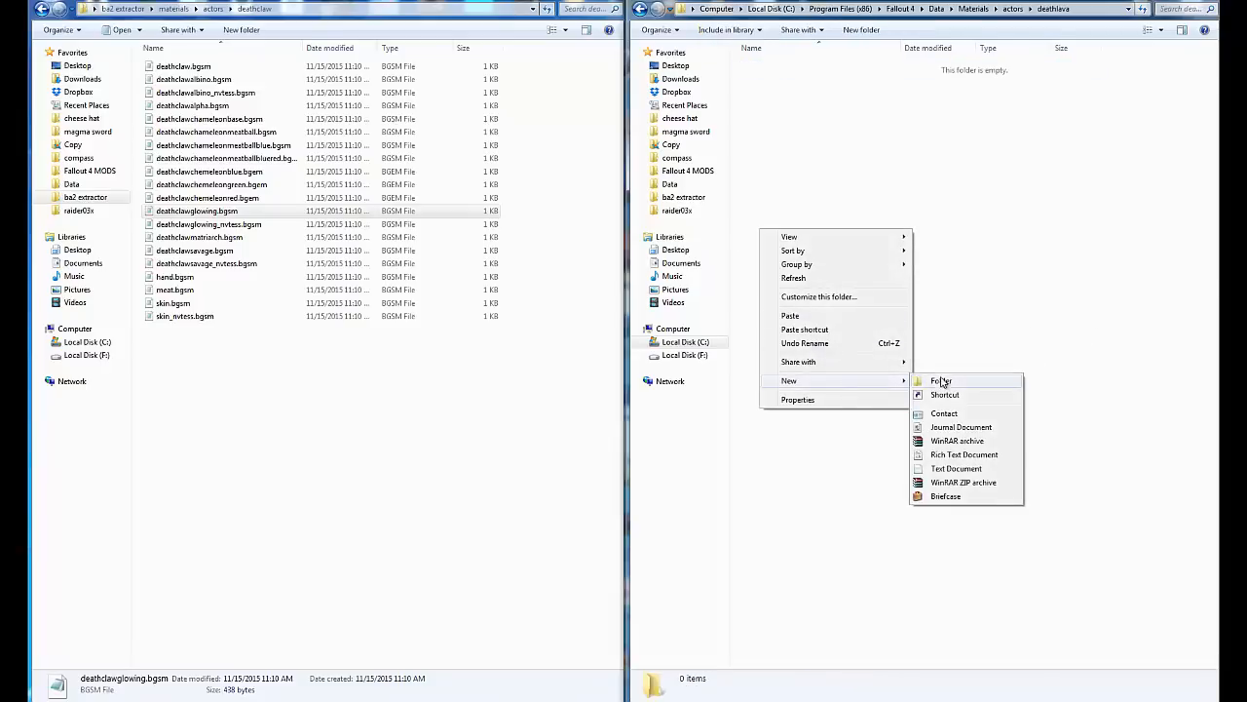
click(943, 380)
text(death)
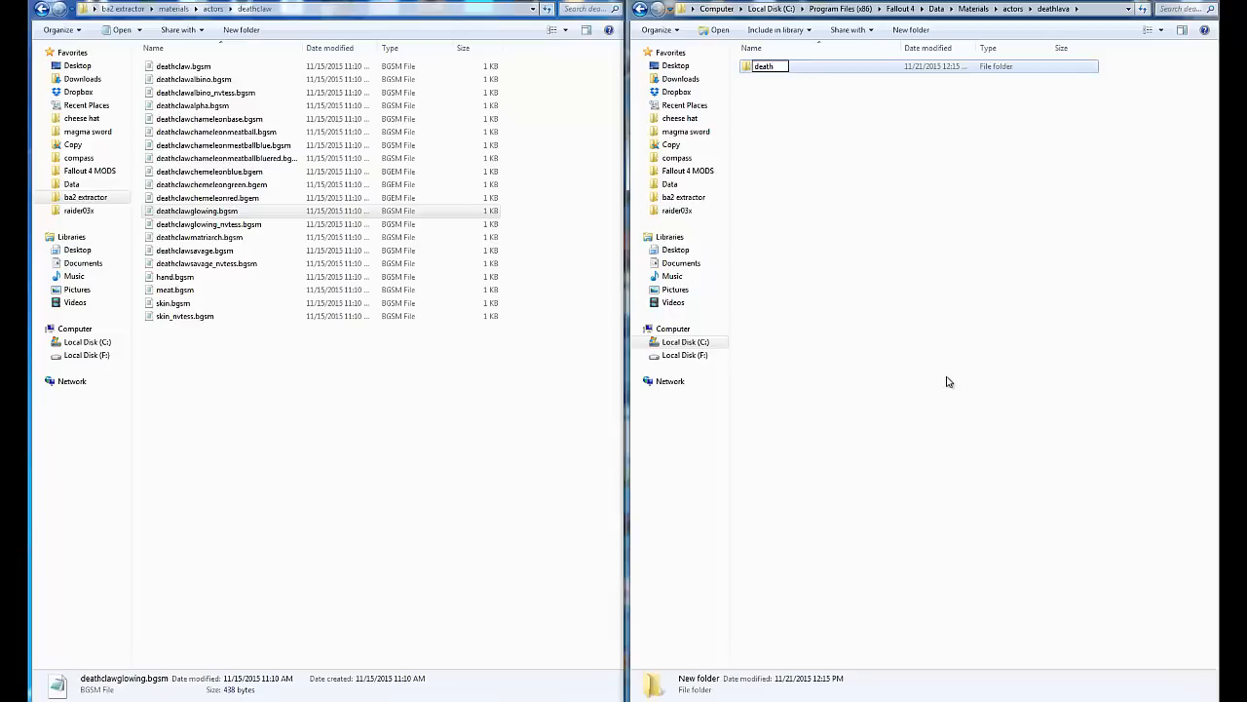
click(792, 73)
key(Delete)
key(Return)
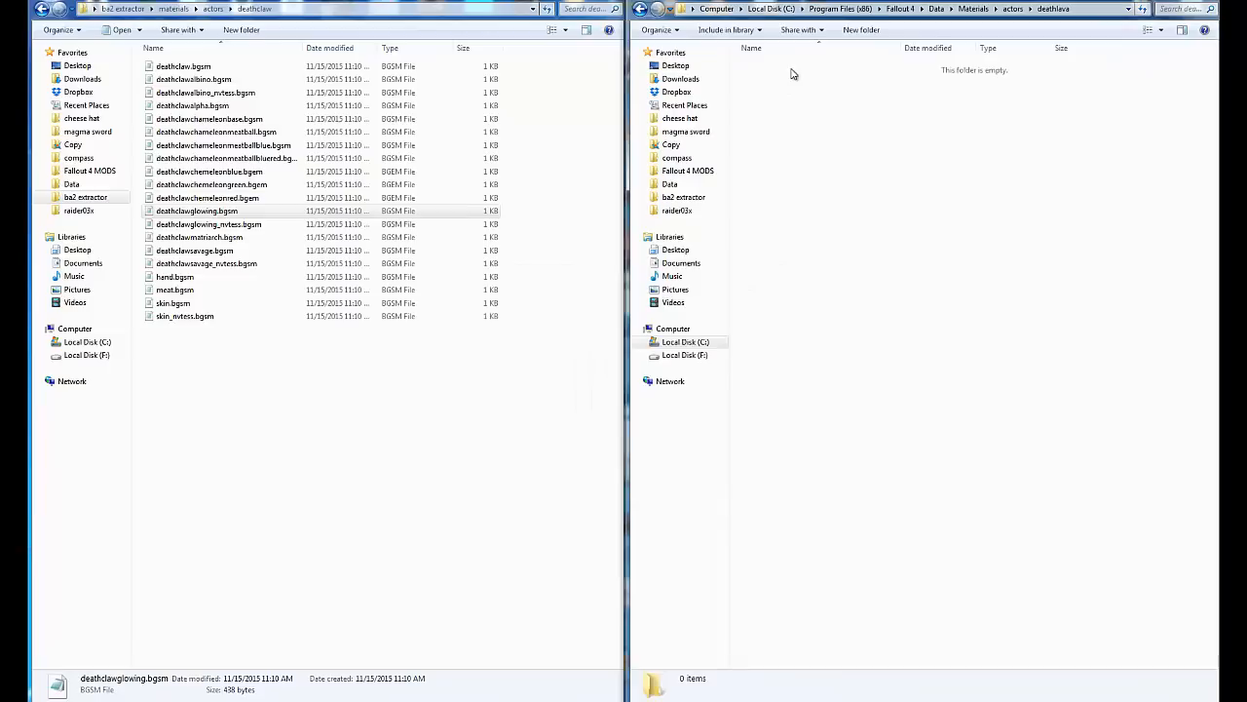
Paste the copied deathclawglowing.bgsm into the deathlava folder and rename it deathlava.bgsm.
key(ctrl+v)
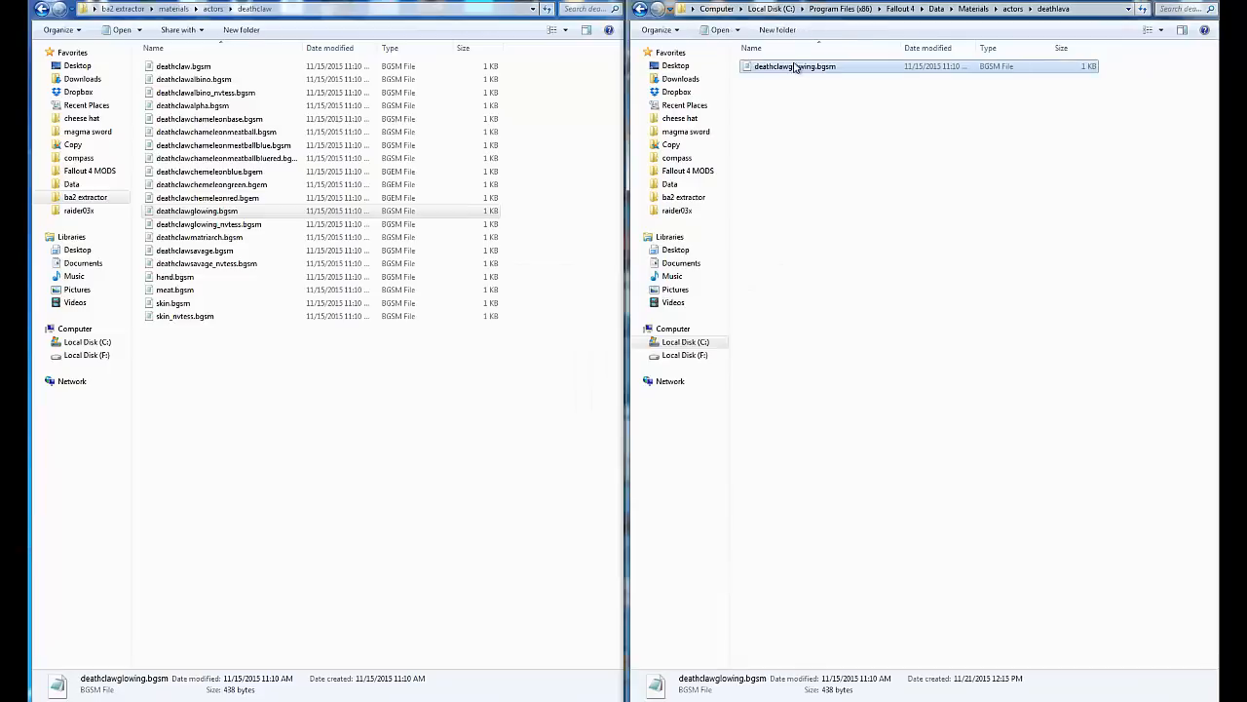
click(795, 66)
text(death)
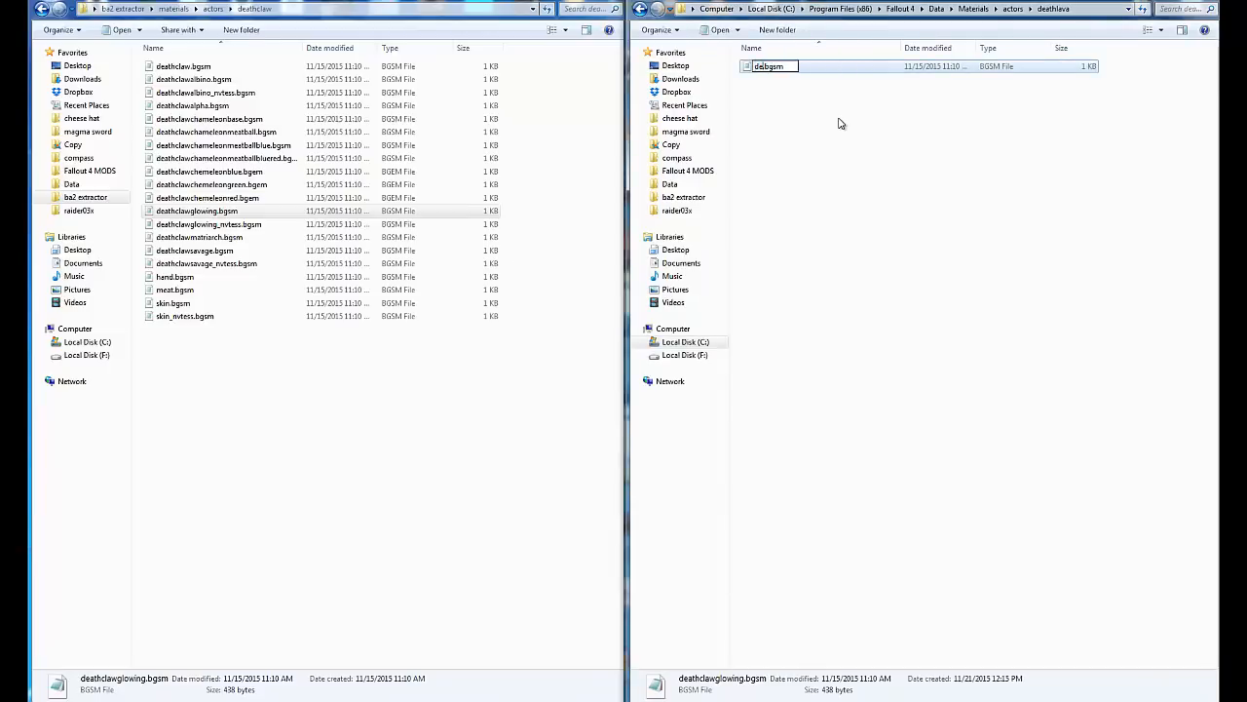
text(lava)
key(Return)
click(814, 109)
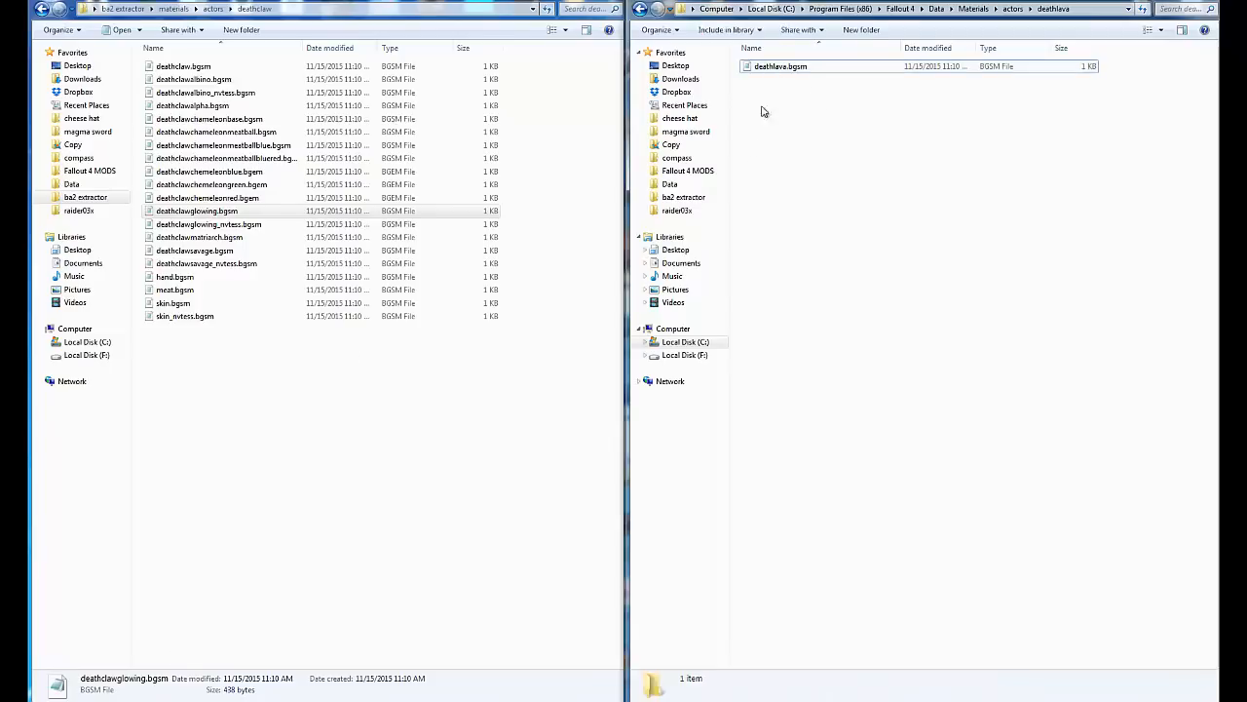
Start the HxD hex editor and open deathlava.bgsm from the deathlava folder in it.
key(super)
click(90, 442)
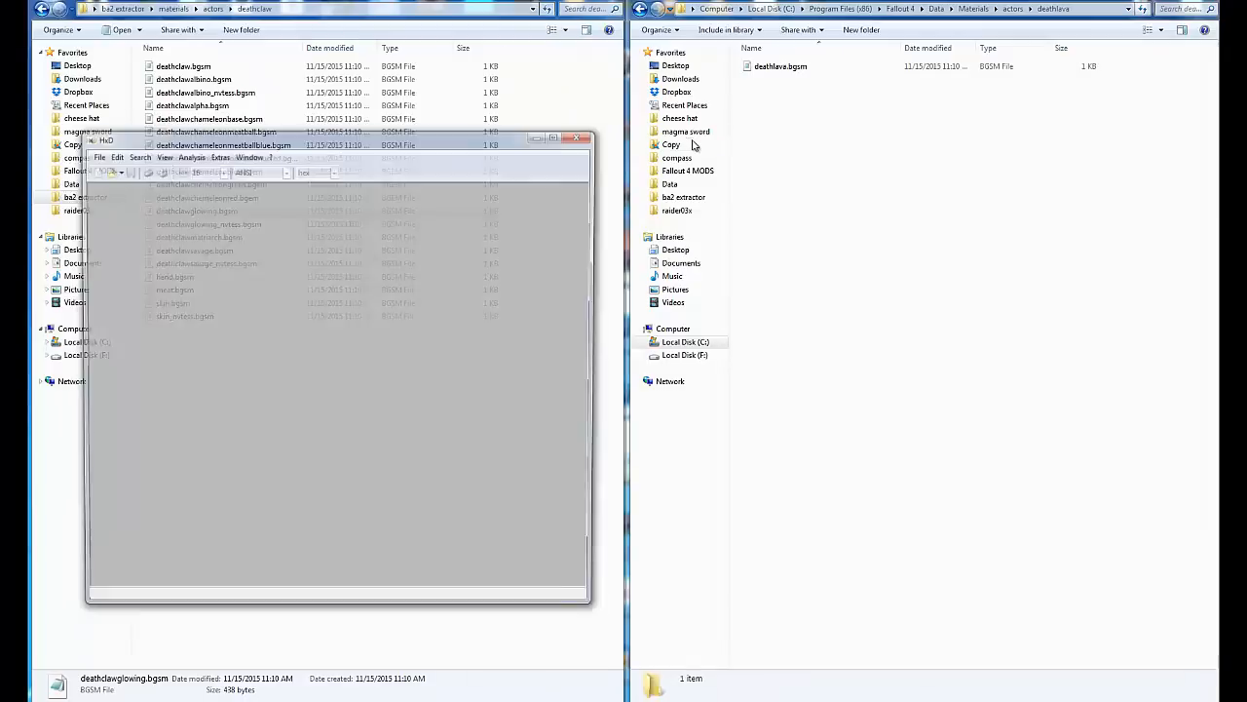
click(814, 119)
drag(806, 68, 370, 383)
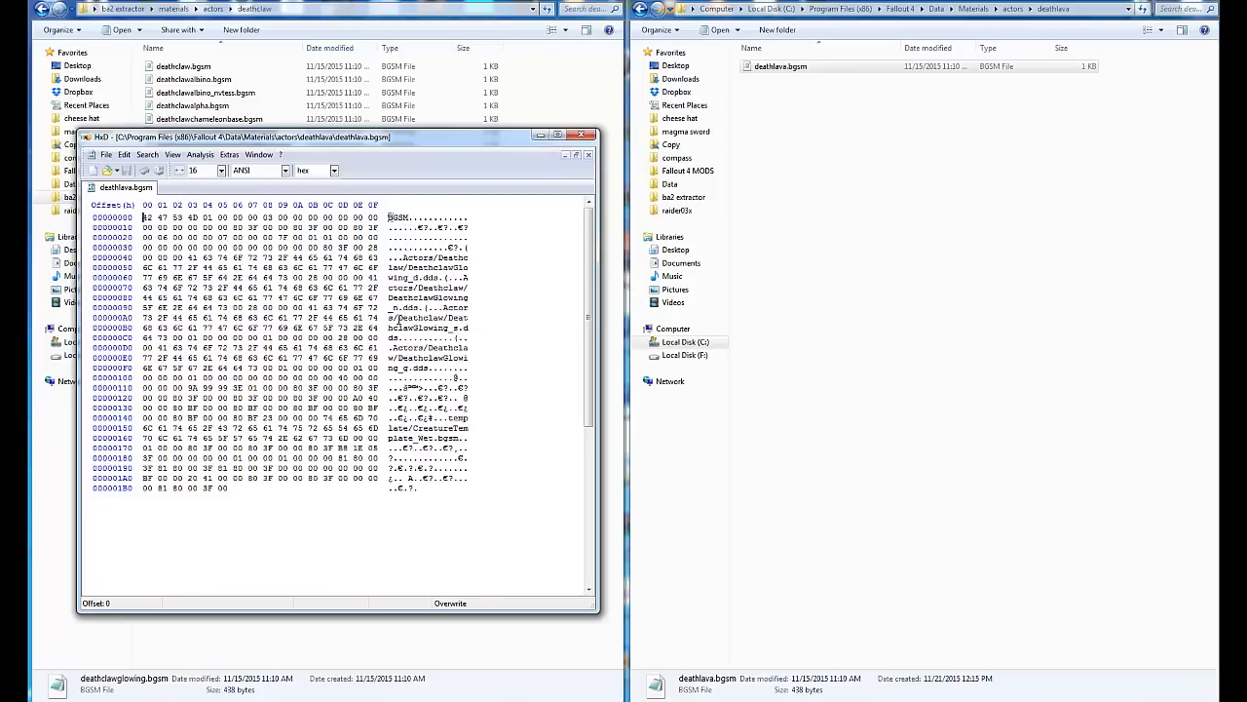
click(398, 319)
text(asdfasdfasdf)
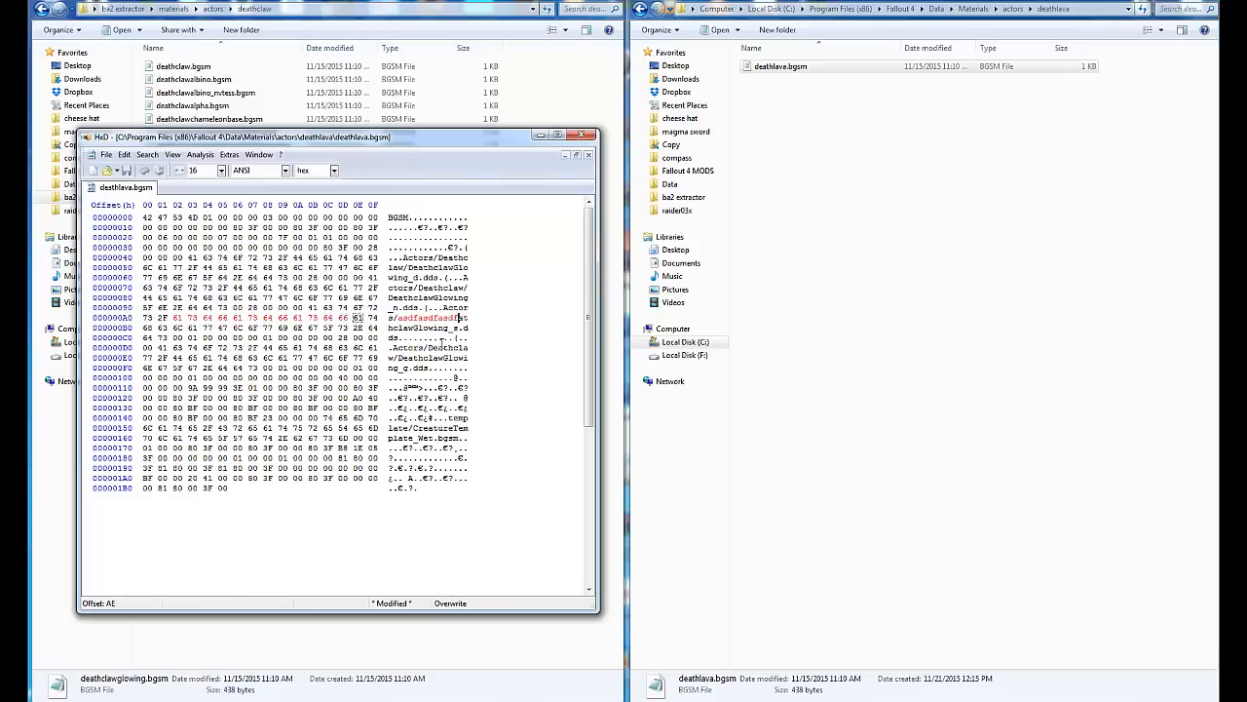
text(asdfdsad)
text(fsa)
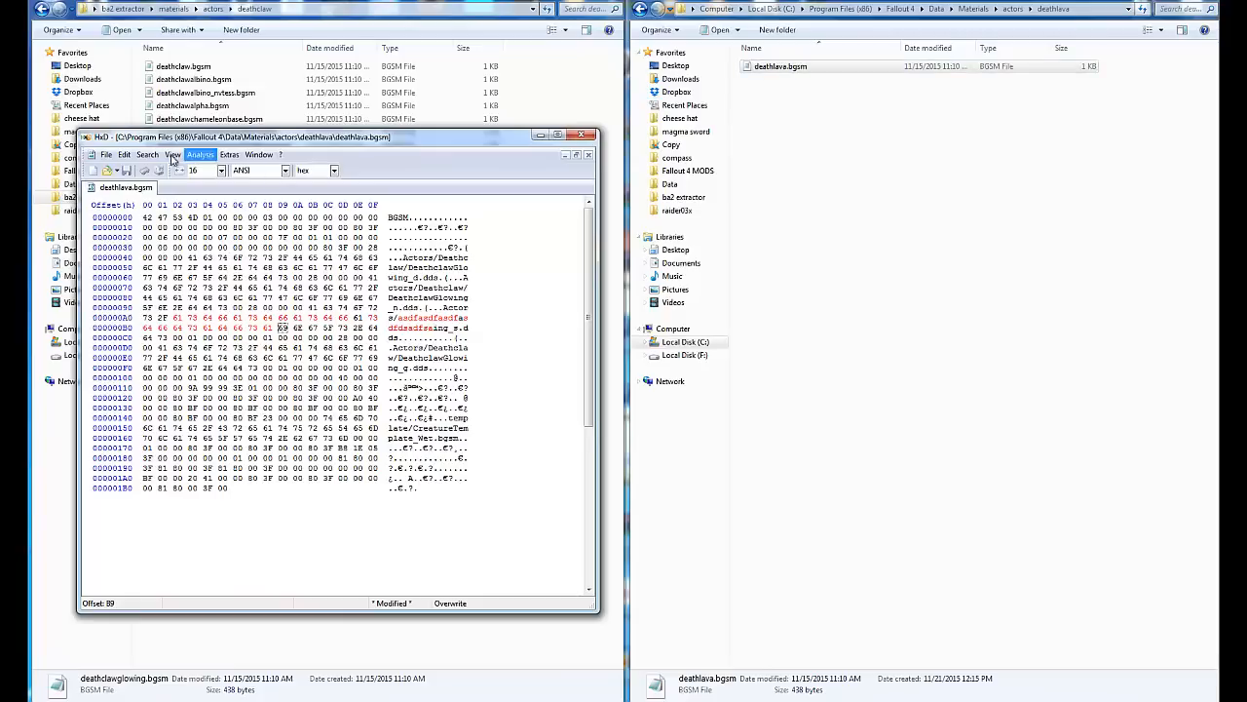
key(ctrl+w)
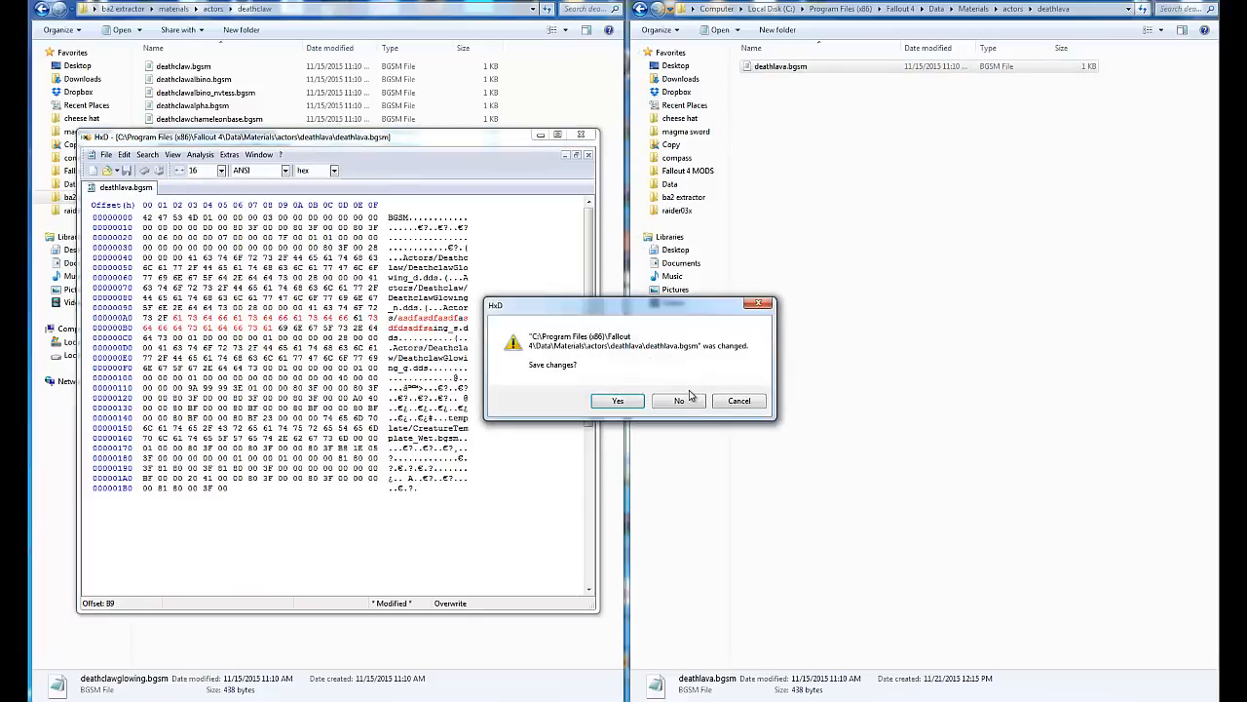
click(688, 400)
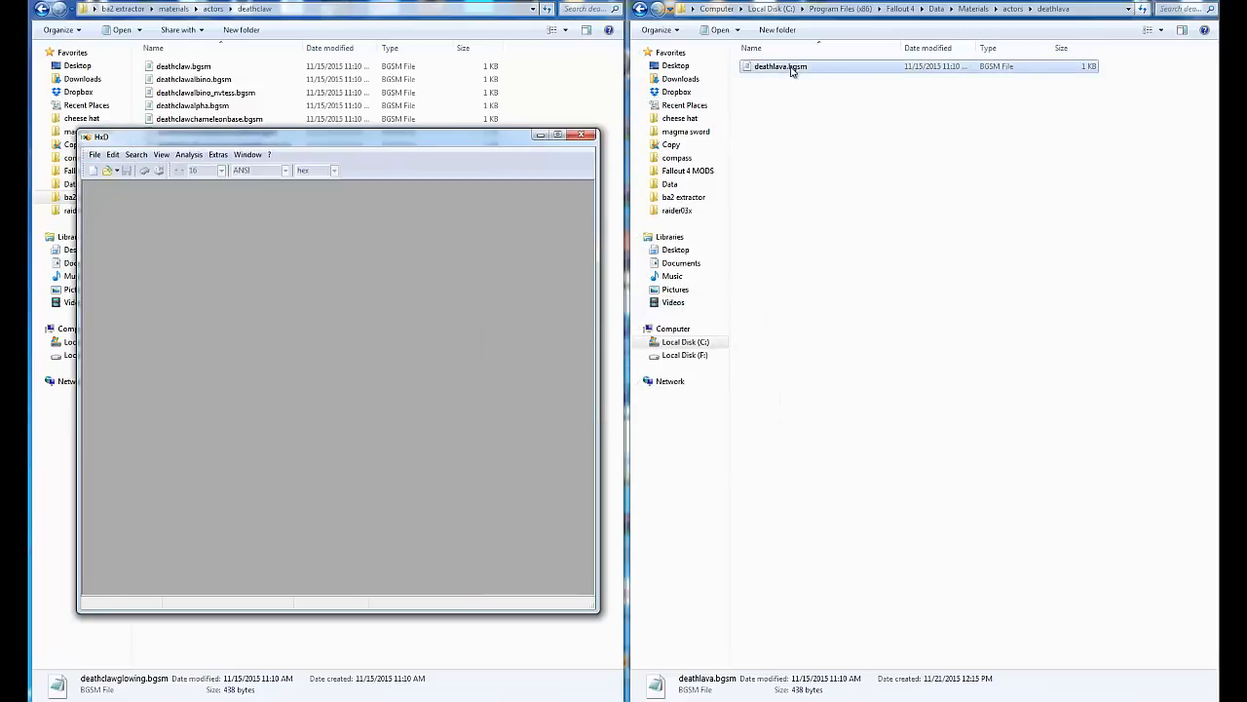
drag(791, 68, 401, 321)
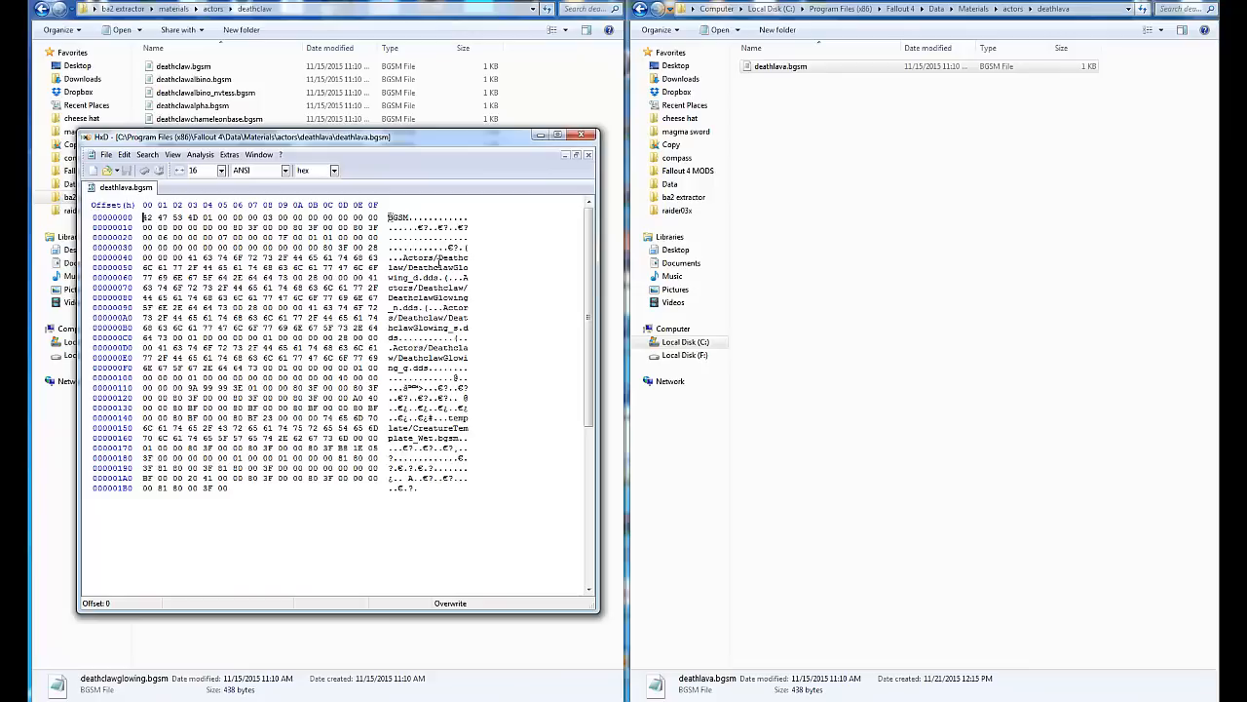
Examine the texture paths in deathlava.bgsm, highlighting the _d.dds path and checking the _n, _s and _g suffixes.
drag(404, 258, 440, 278)
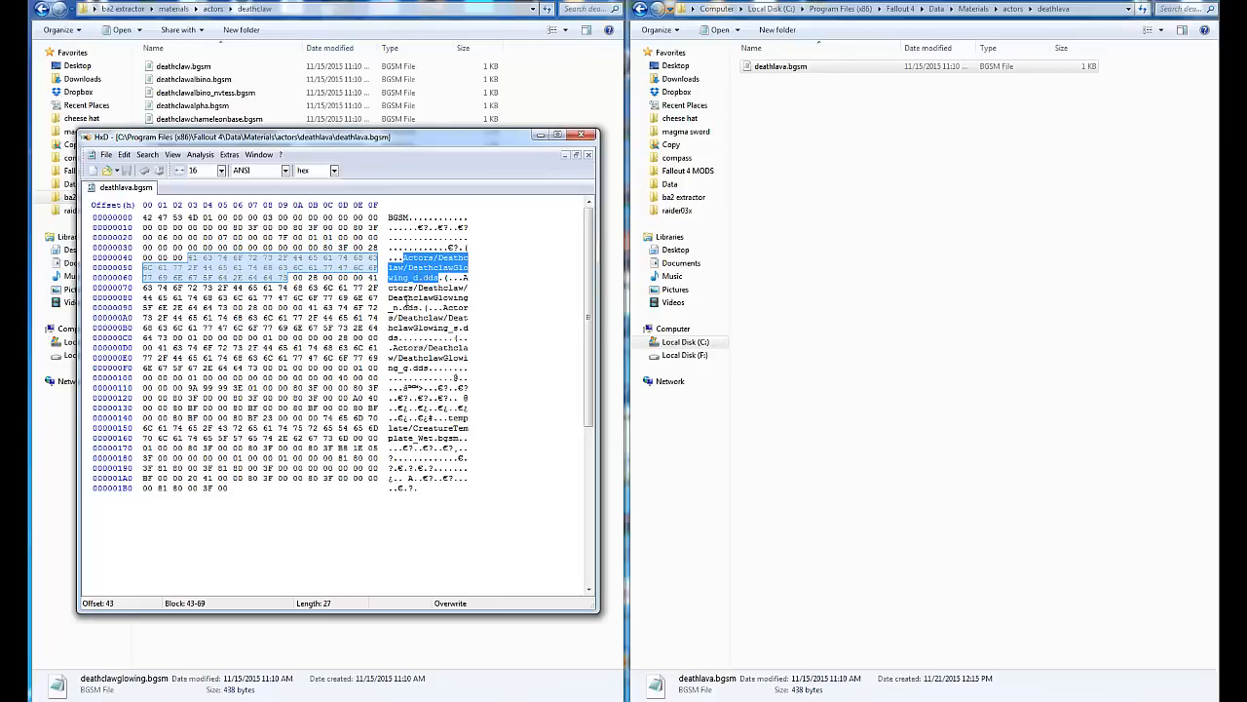
drag(395, 306, 404, 307)
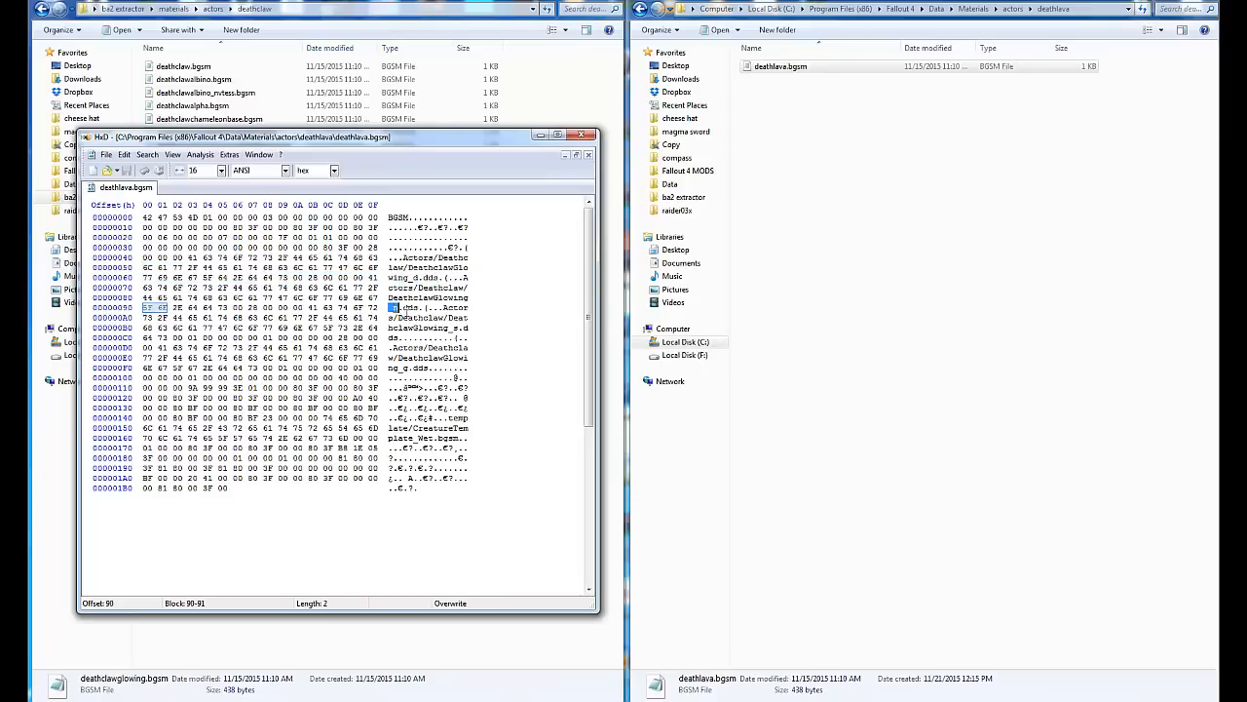
click(454, 327)
click(404, 368)
Overwrite Glowing with lavaxxx in the _d.dds texture path and copy the new name Deathclawlavaxxx.
click(409, 267)
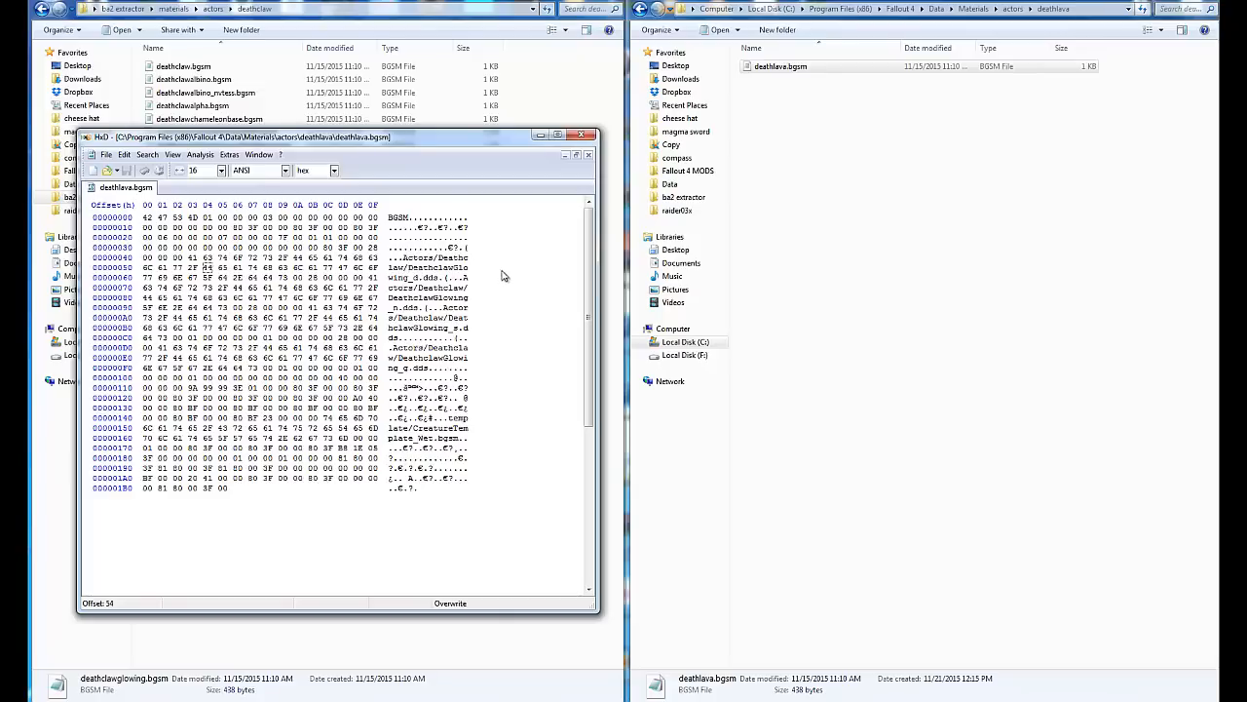
key(Right)
key(Right)
key(Right)
key(Right)
key(Right)
key(Right)
key(Right)
key(Right)
key(Right)
text(lava)
text(xxx)
drag(413, 276, 409, 267)
key(ctrl+c)
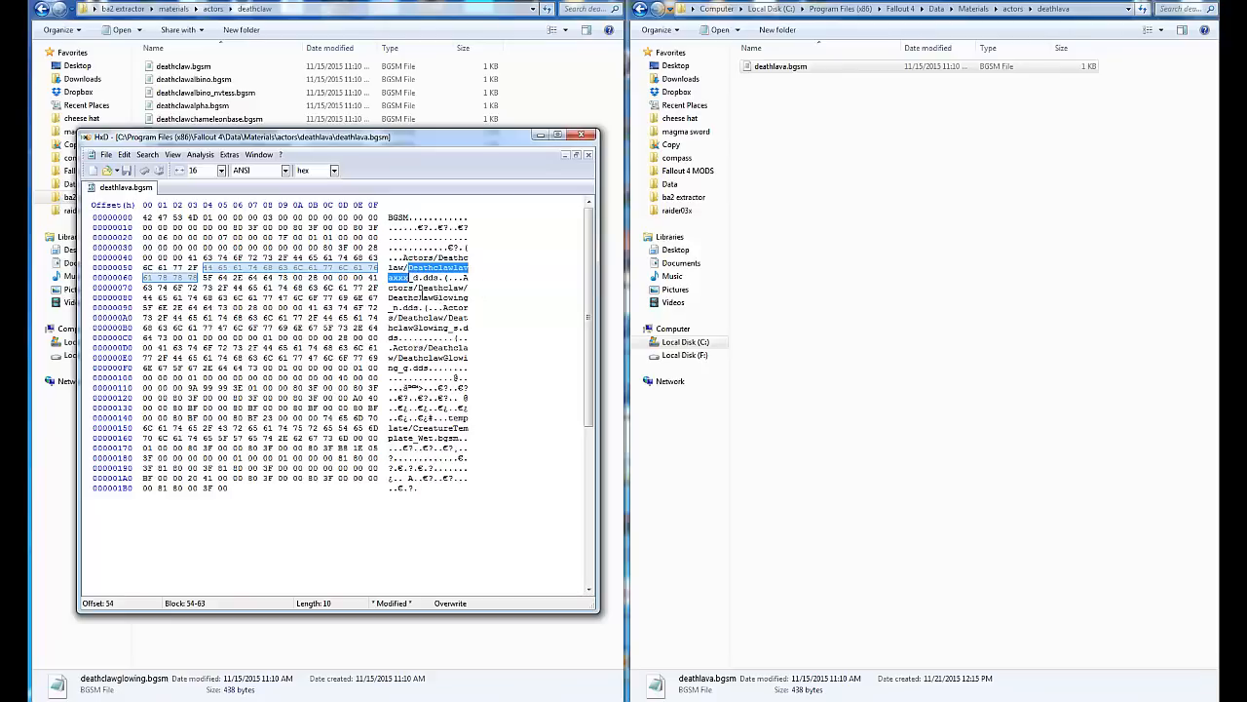
drag(421, 296, 389, 308)
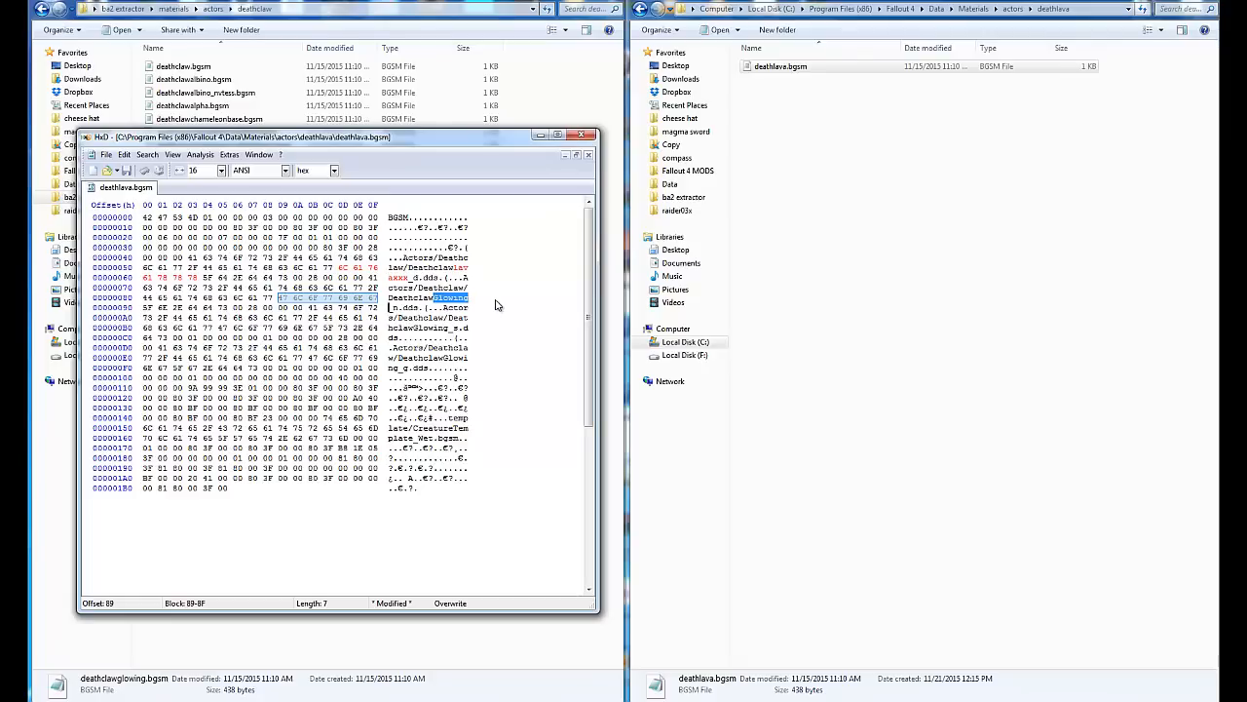
key(ctrl+v)
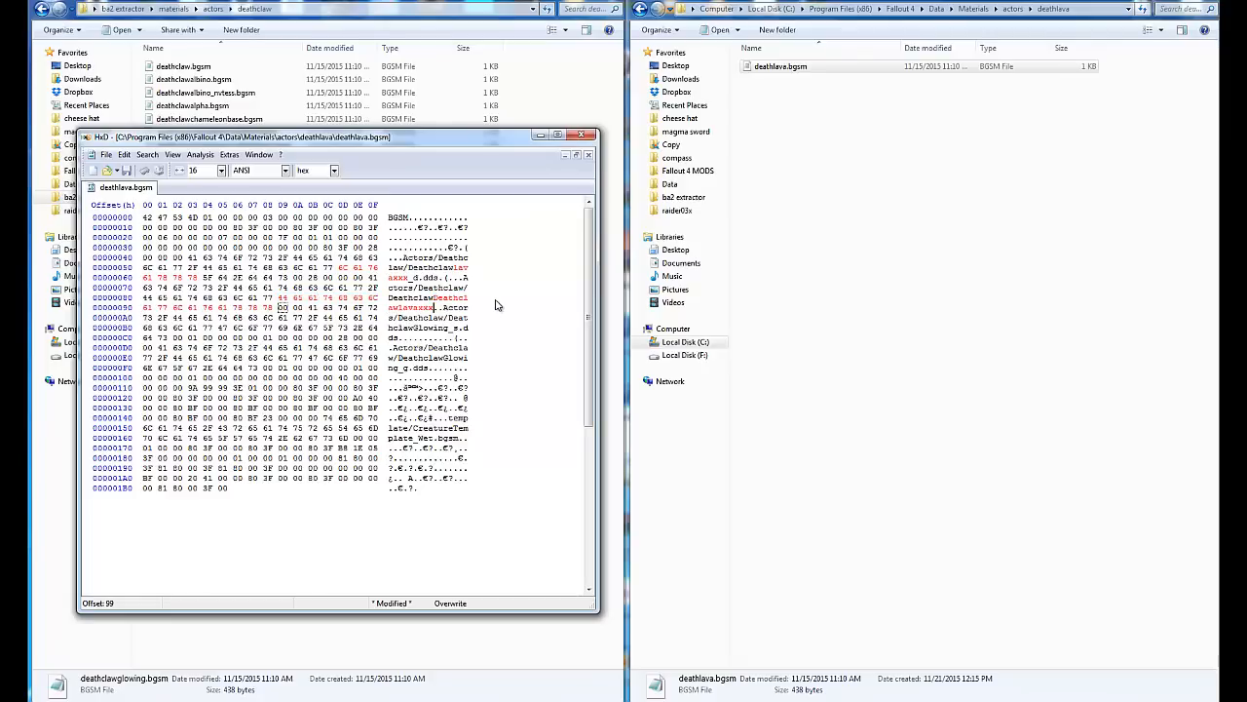
key(ctrl+z)
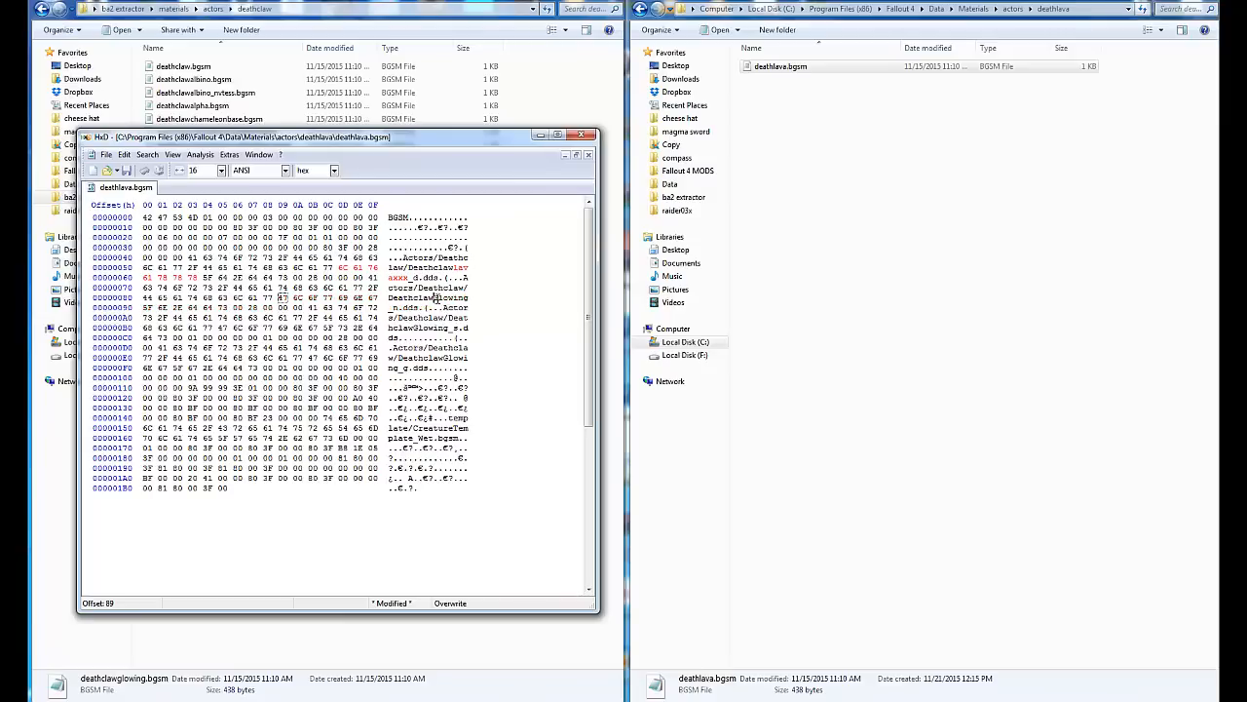
Paste Deathclawlavaxxx over DeathclawGlowing in the _n, _s and _g texture paths and save deathlava.bgsm.
click(391, 298)
key(ctrl+v)
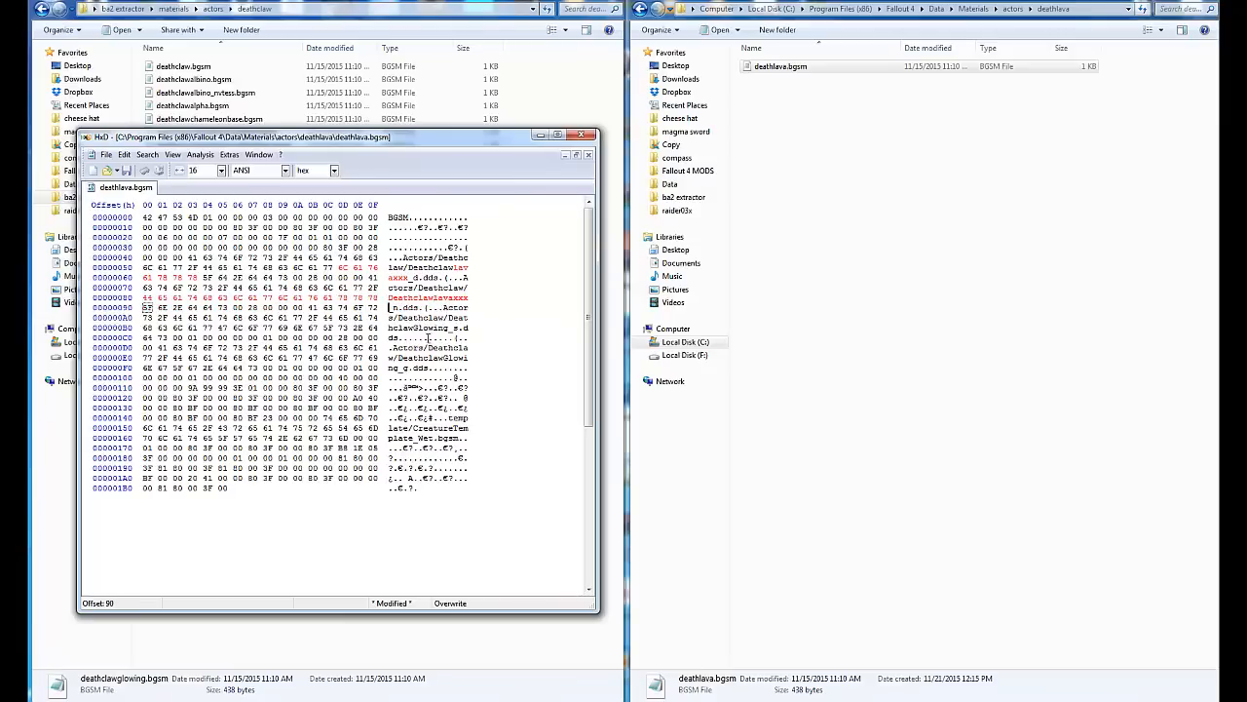
click(449, 317)
key(ctrl+v)
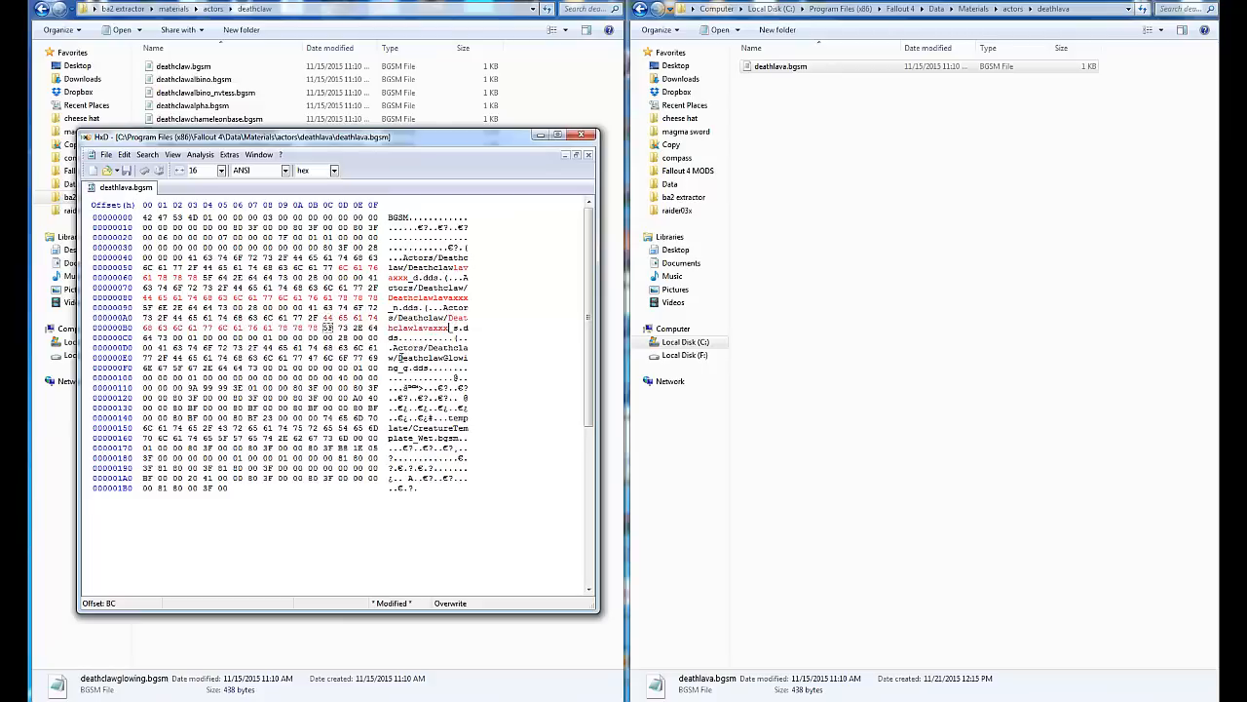
click(399, 358)
key(ctrl+v)
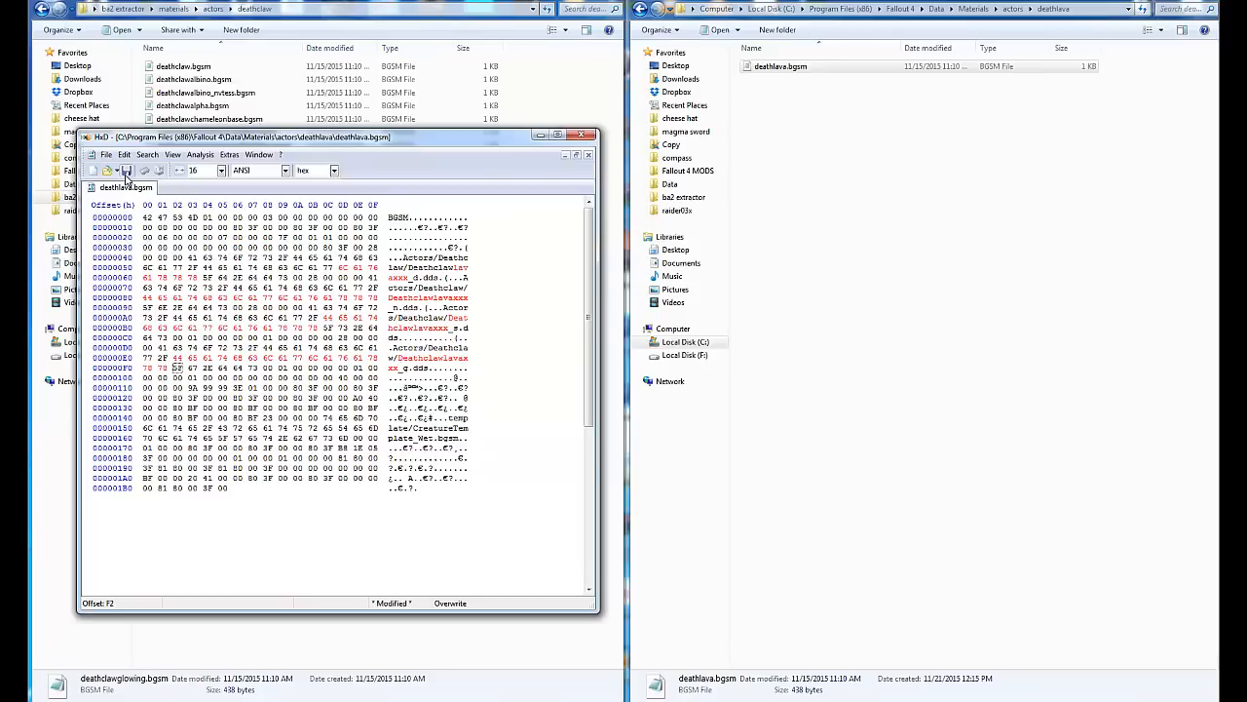
click(125, 171)
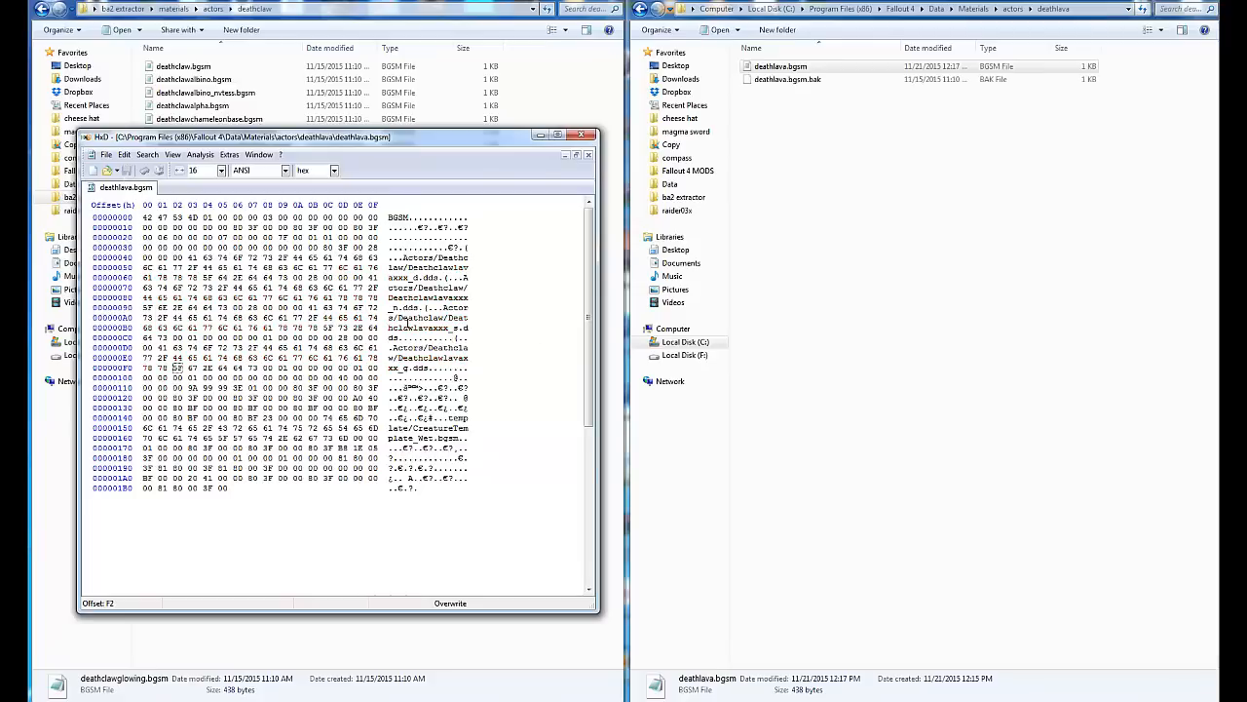
Highlight Deathclawlavaxxx in the _s.dds path, then move the hex editor clear of the two folder windows.
drag(448, 318, 449, 328)
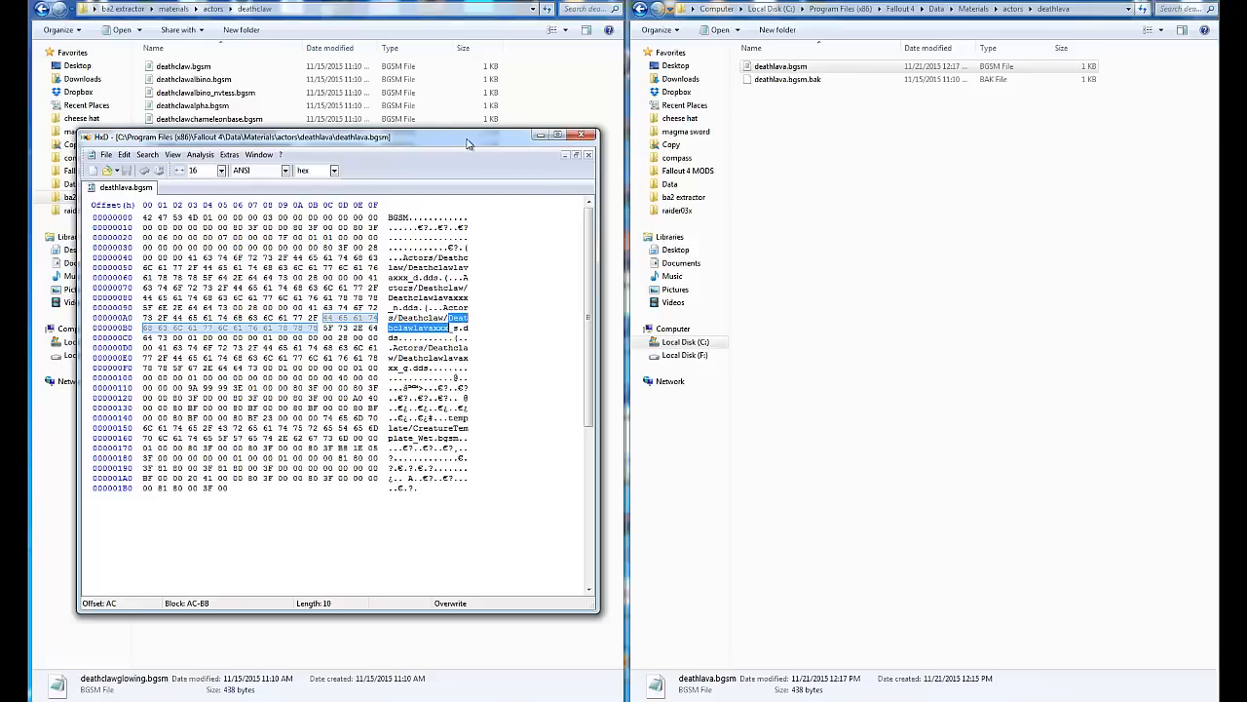
drag(468, 144, 1246, 125)
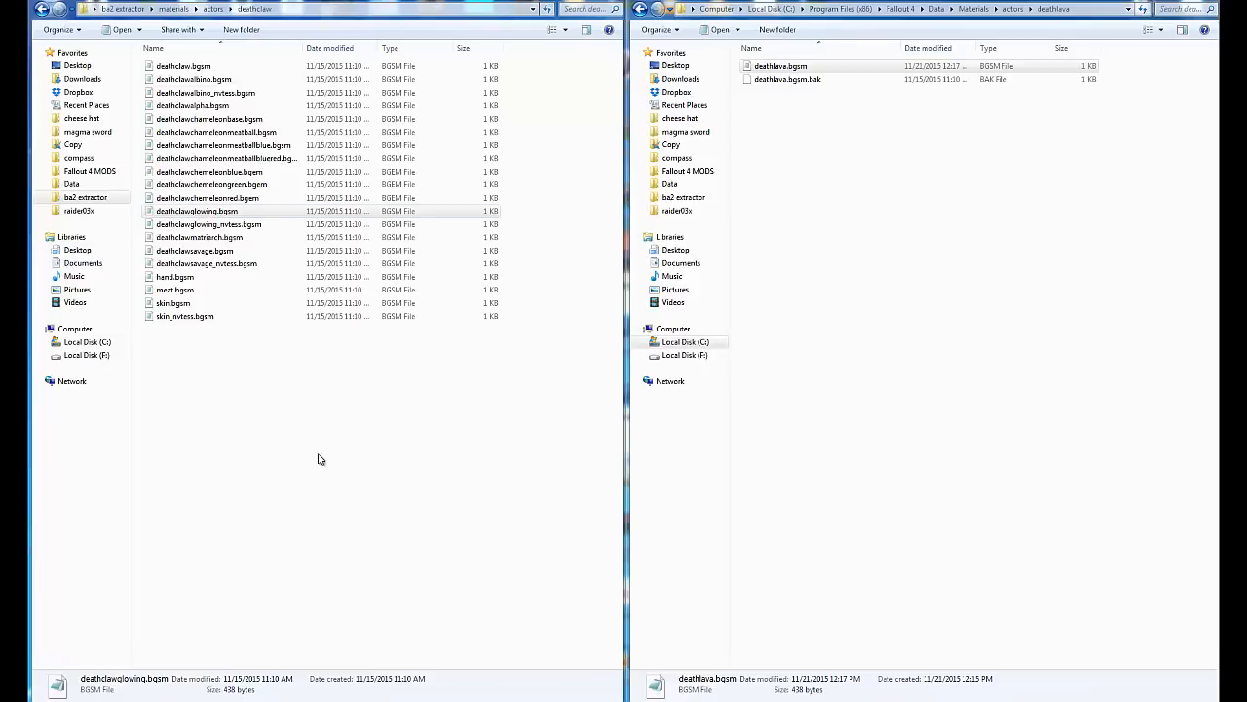
click(857, 186)
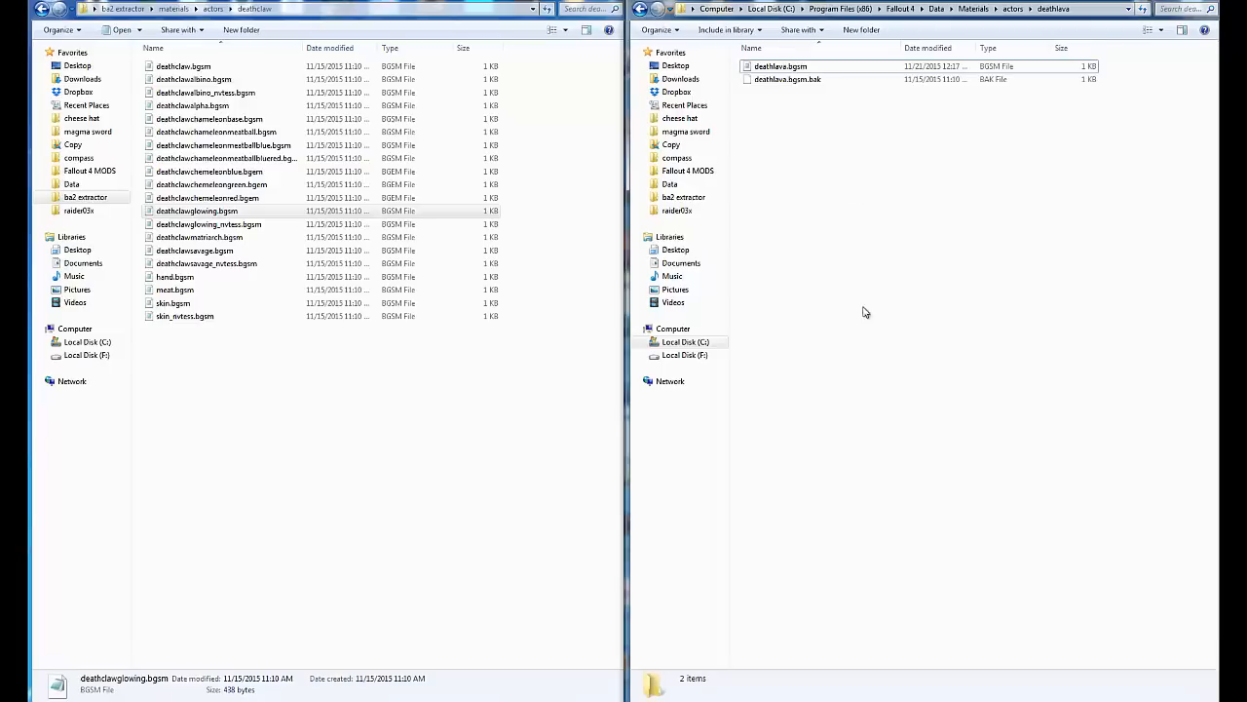
click(371, 397)
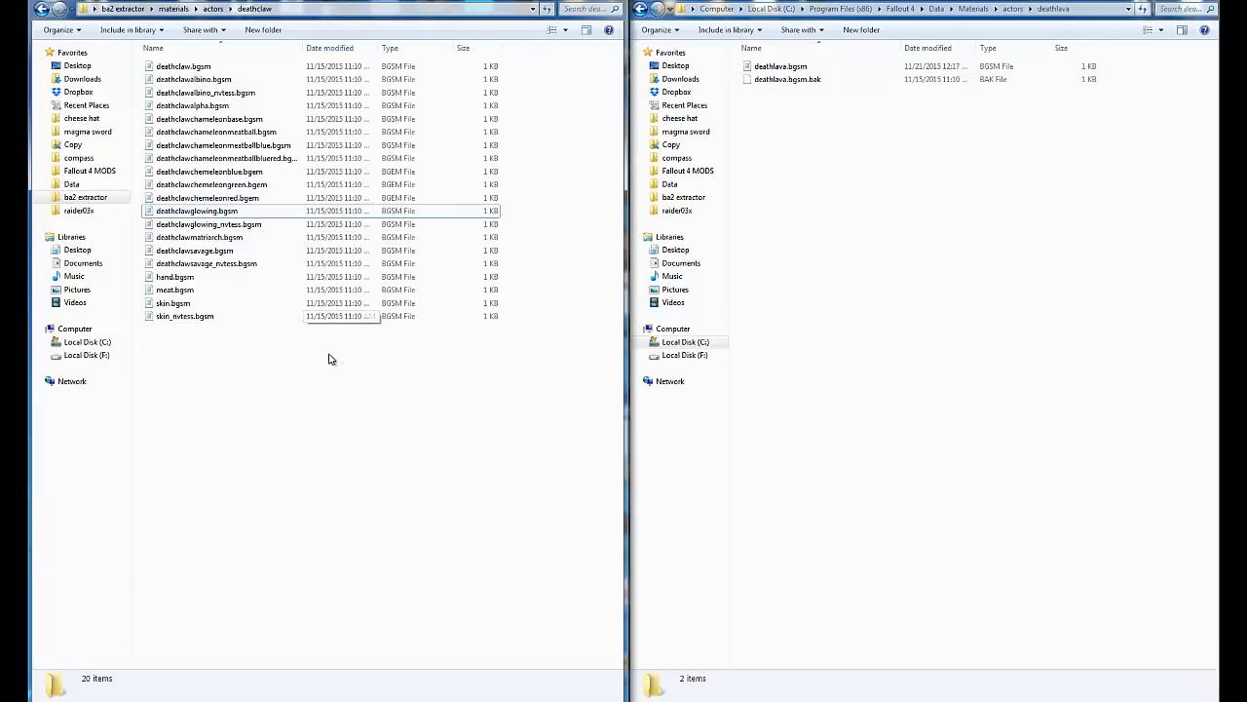
In the ba2 extractor window, go from the materials folders to textures\actors\deathclaw.
key(BackSpace)
key(BackSpace)
key(BackSpace)
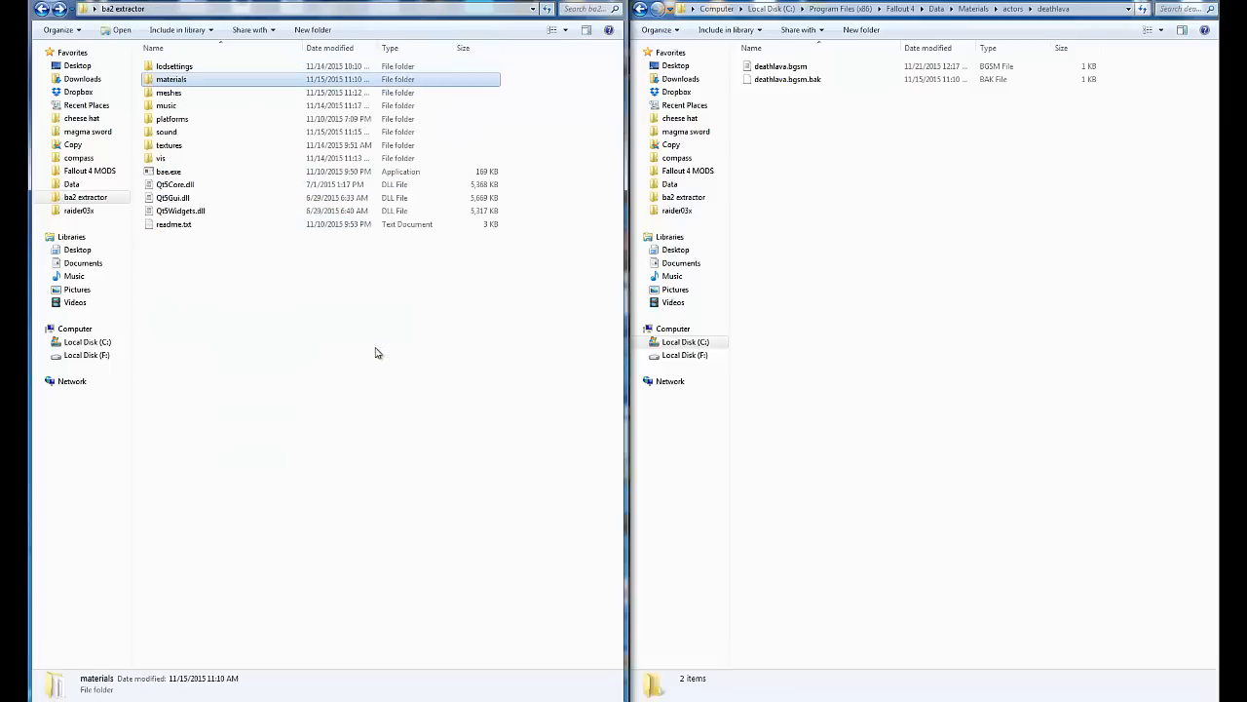
double_click(201, 145)
double_click(193, 65)
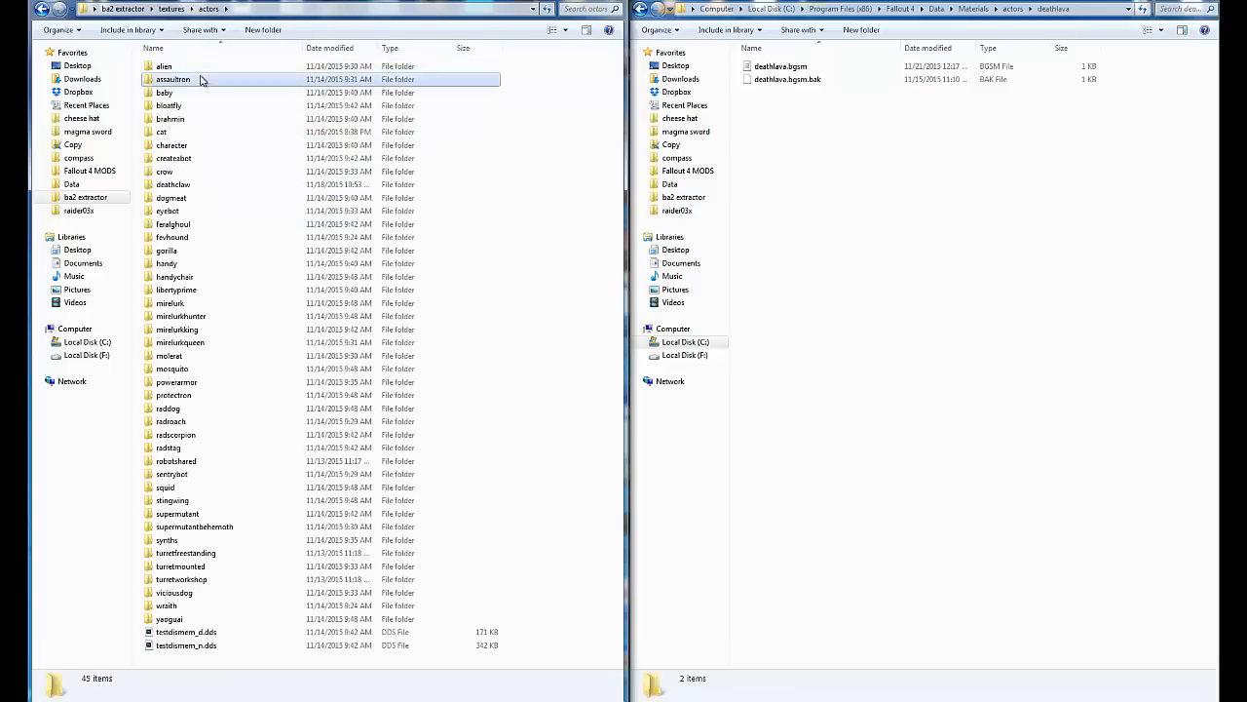
click(190, 184)
double_click(193, 186)
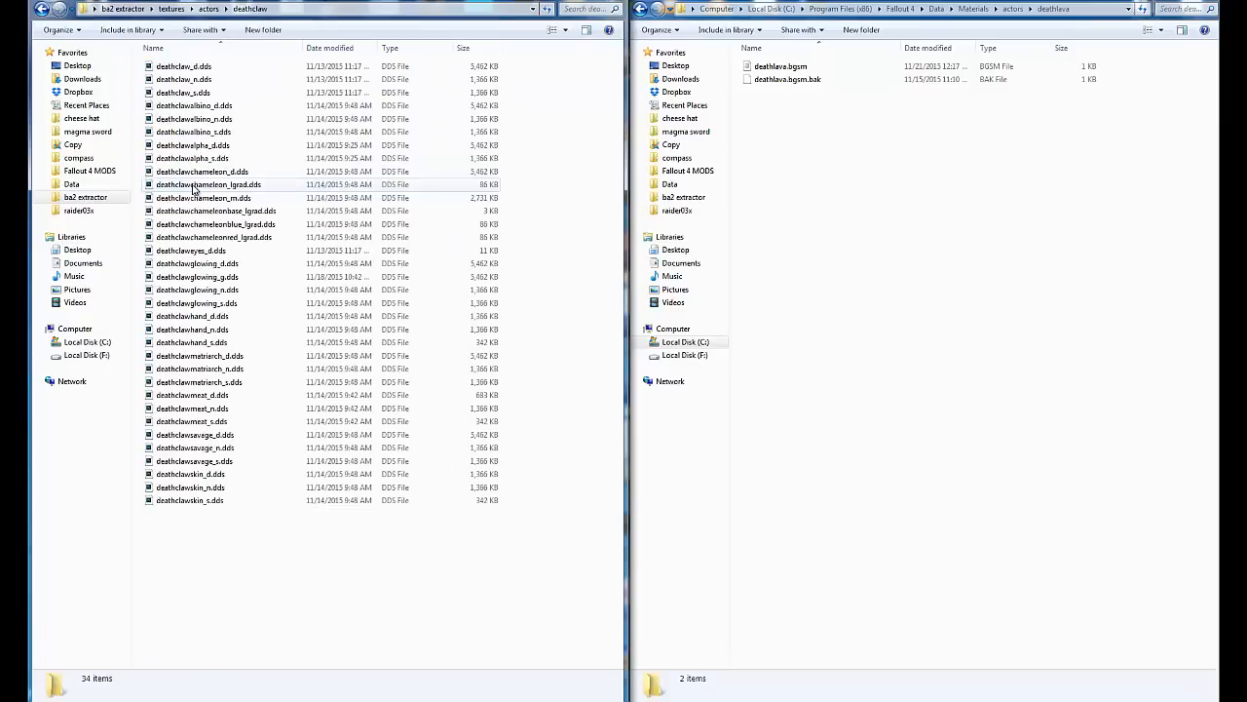
Pick out deathclaw_d.dds, deathclaw_n.dds and deathclaw_s.dds, along with the deathclawglowing_g.dds glow map, among the extracted textures.
click(231, 68)
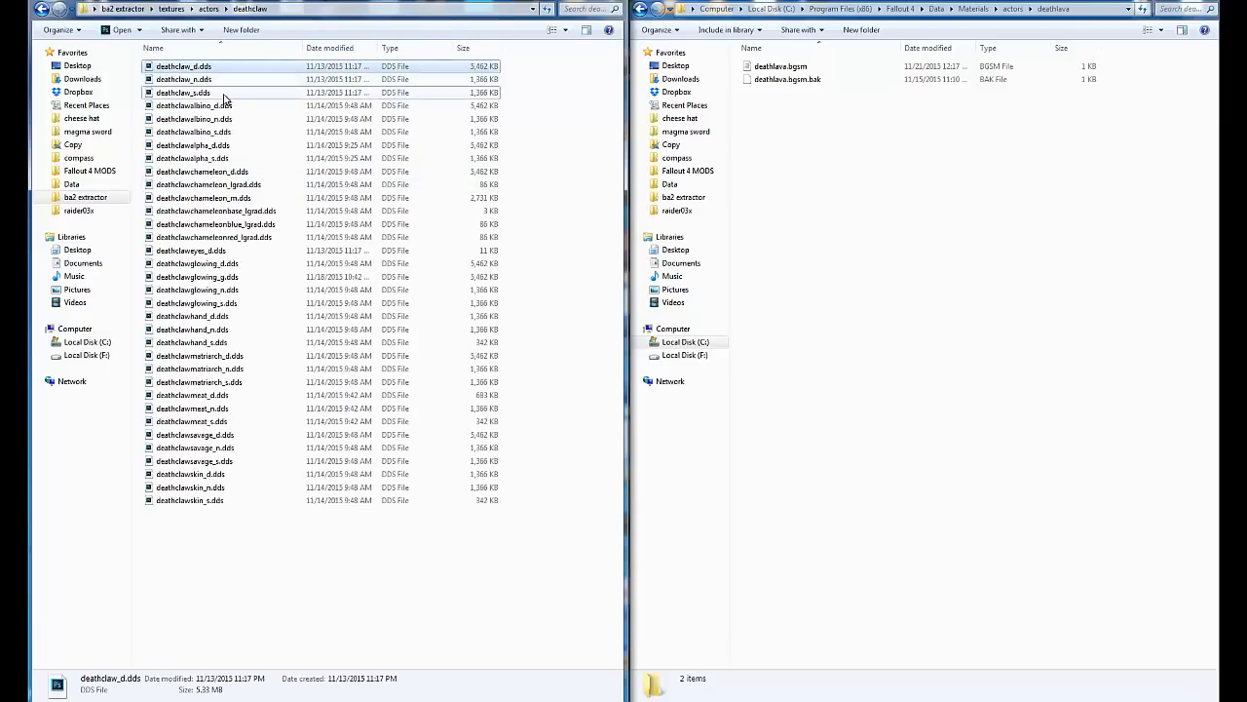
shift+click(225, 93)
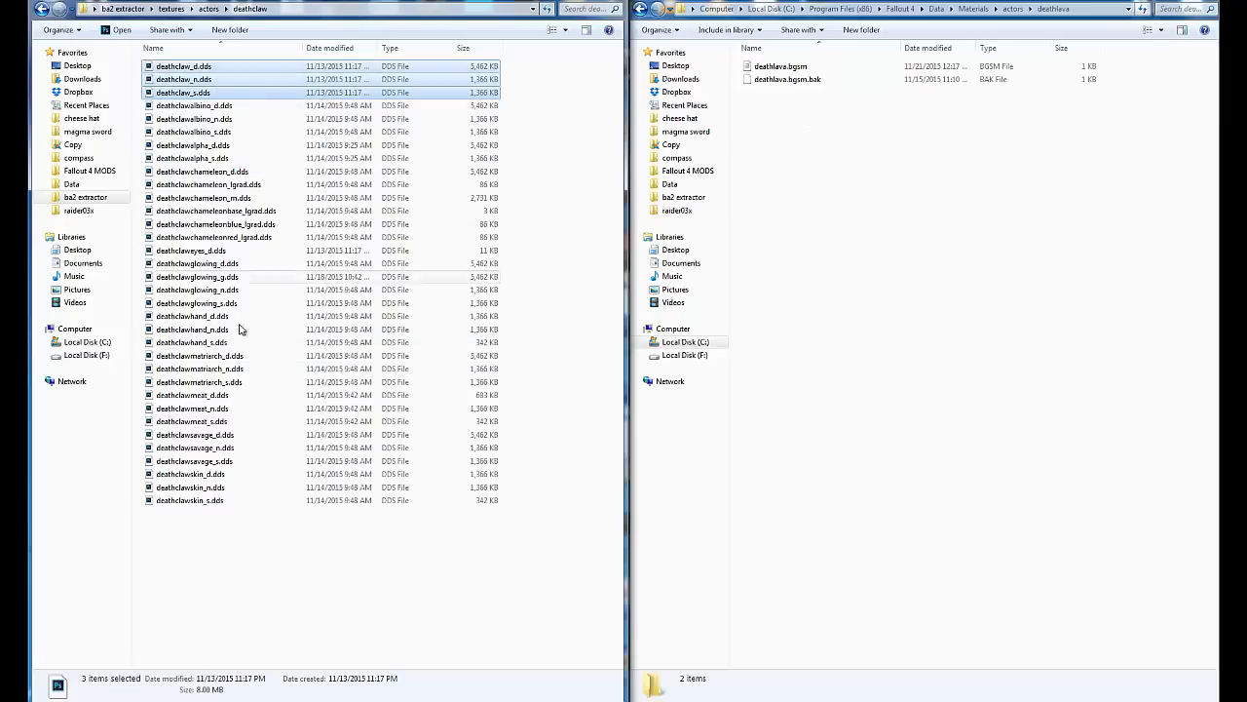
ctrl+click(273, 279)
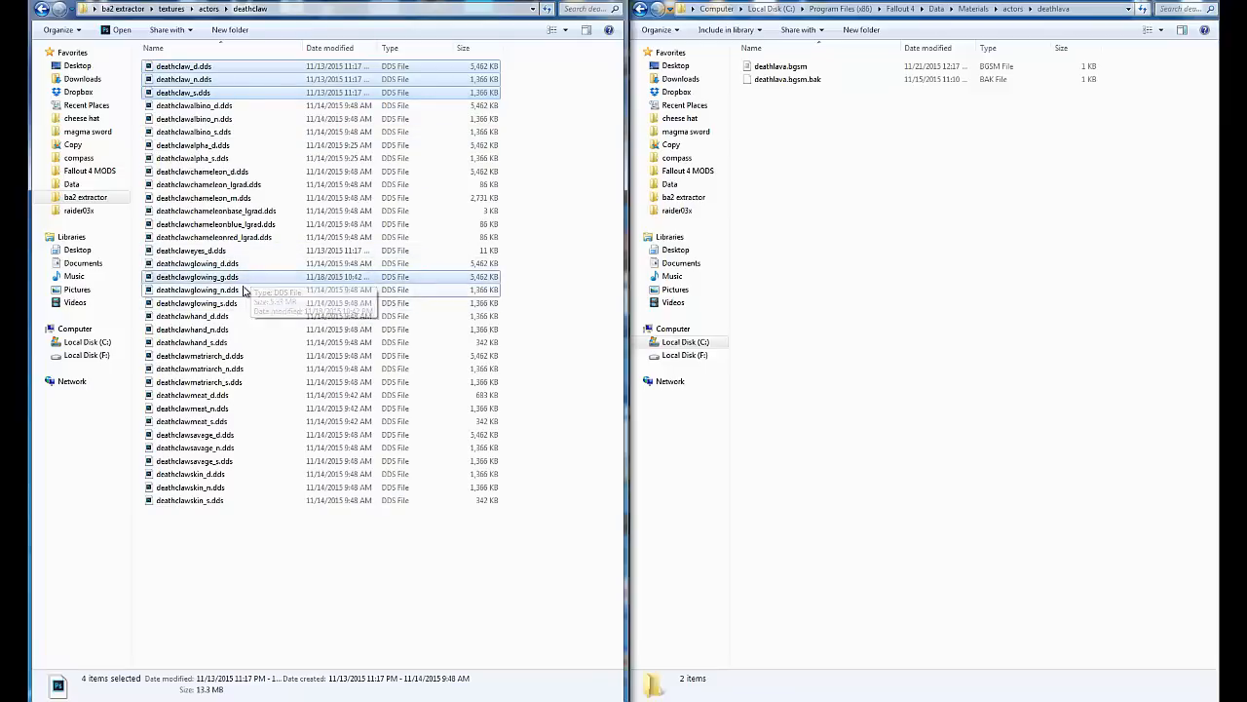
click(246, 279)
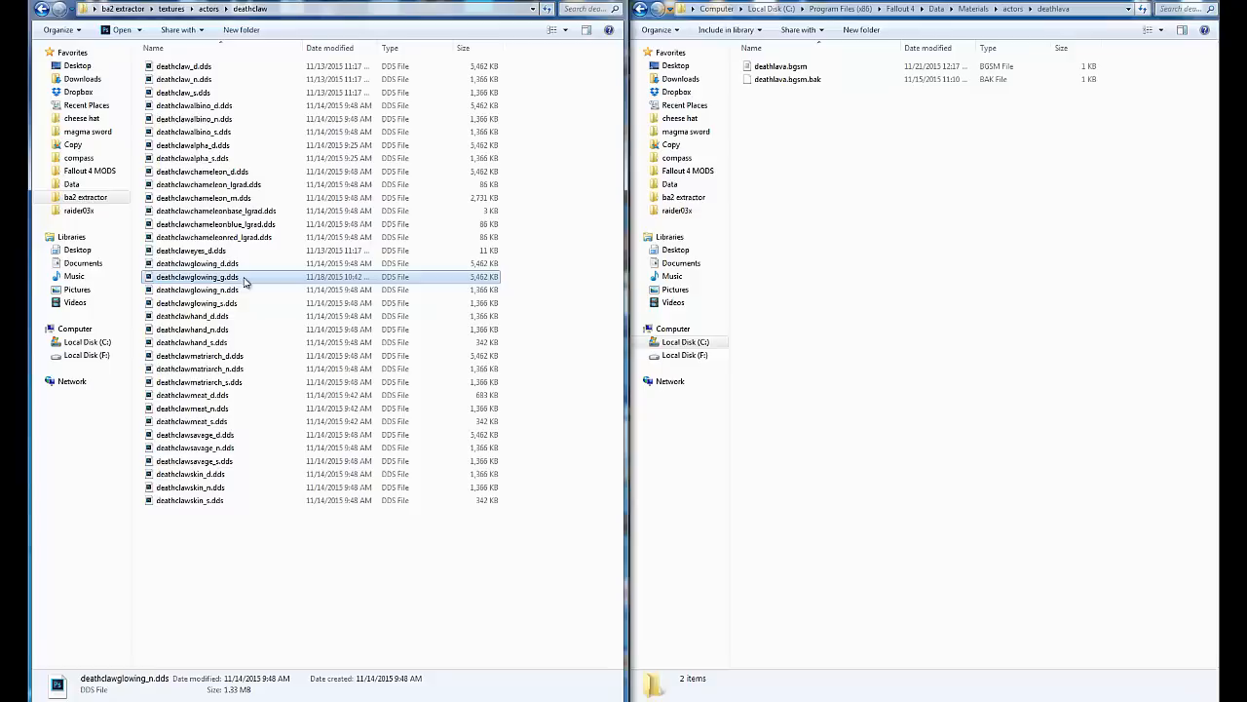
click(220, 66)
shift+click(215, 93)
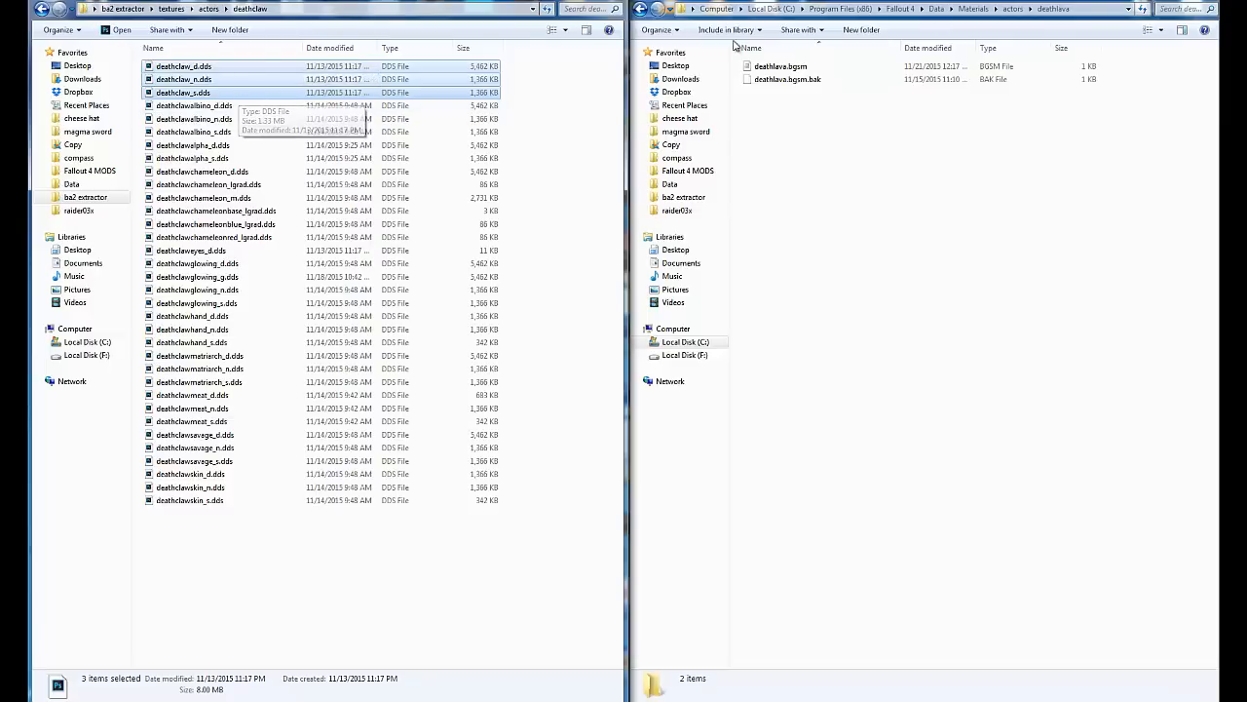
Create a folder named actors inside the Fallout 4 Data\Textures folder and open it.
click(965, 164)
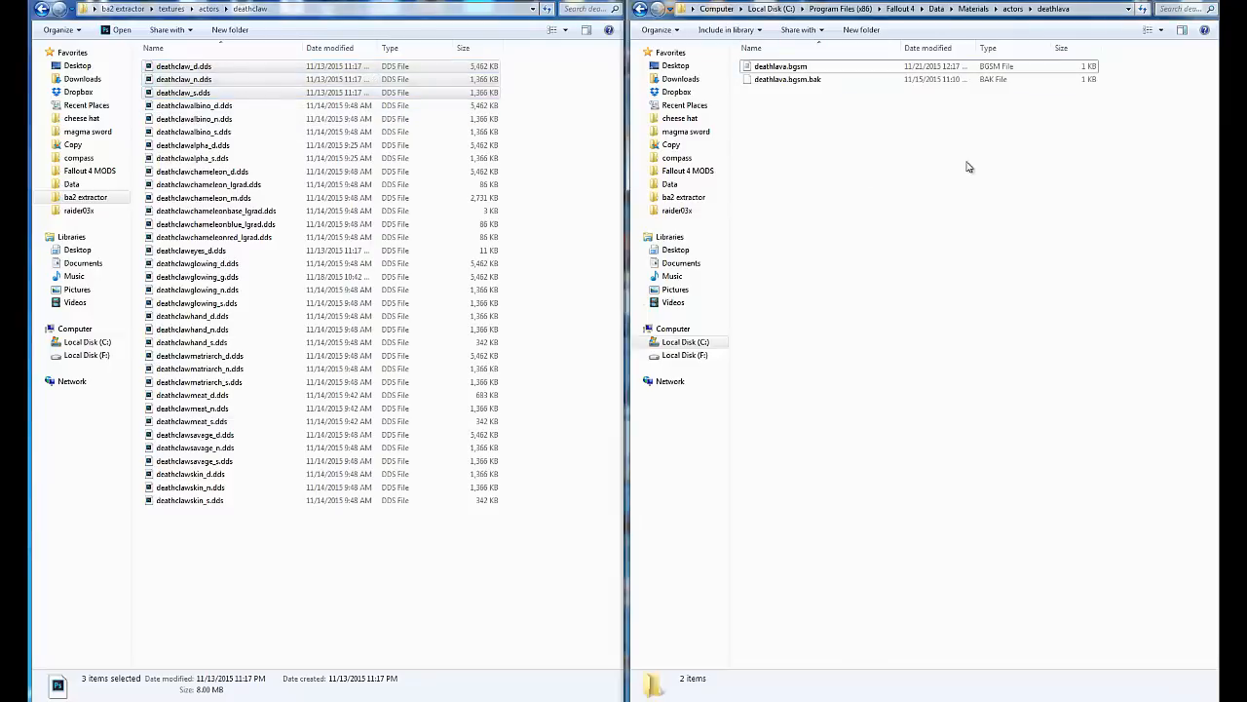
key(alt+Up)
key(alt+Up)
key(alt+Up)
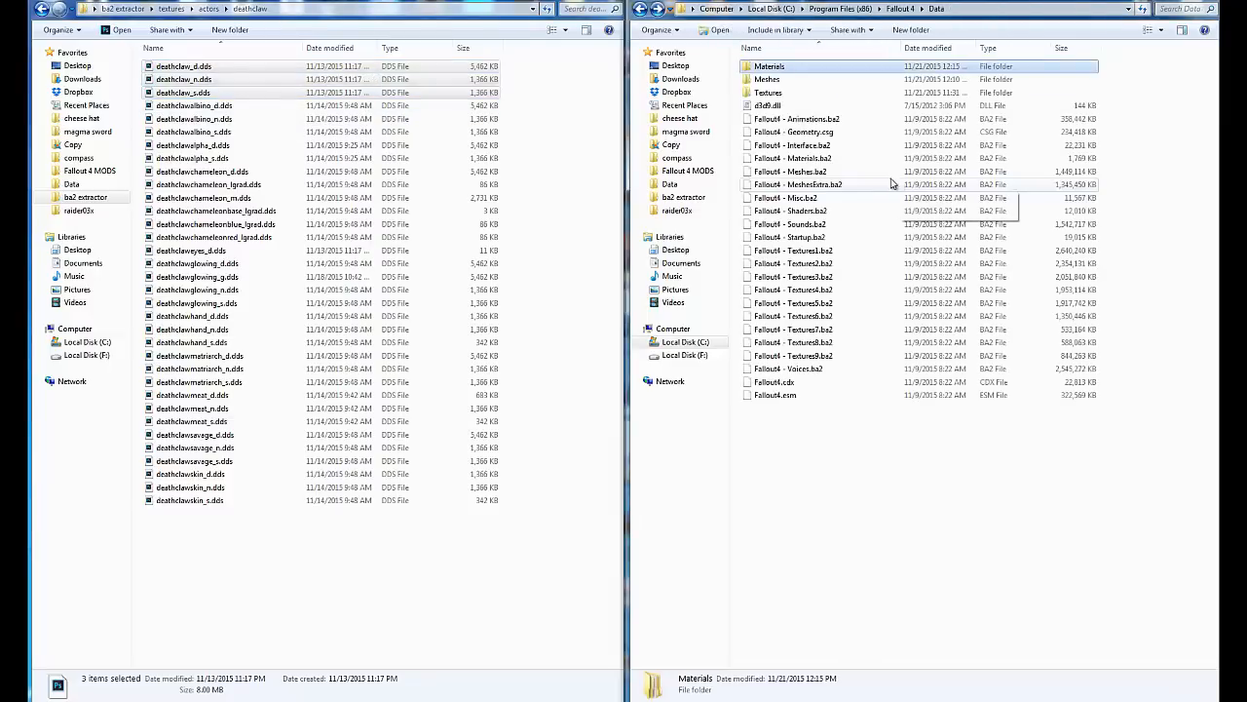
double_click(780, 94)
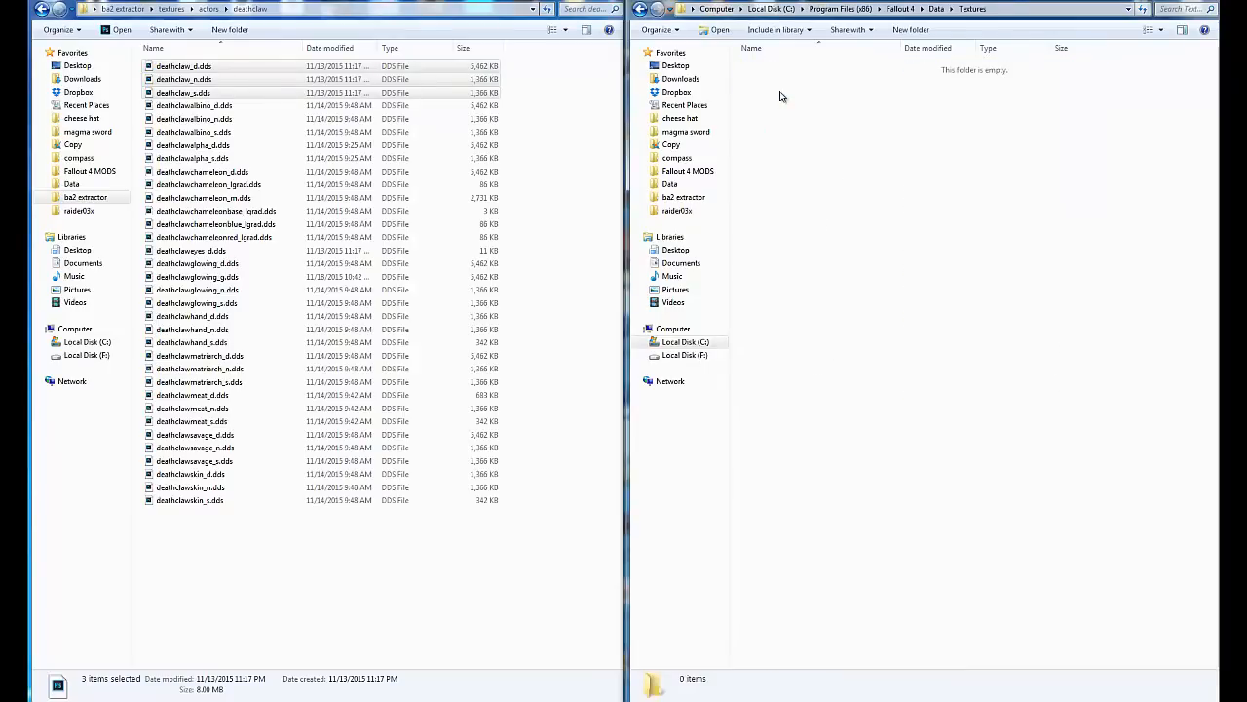
right_click(790, 143)
mouse_move(863, 300)
click(972, 297)
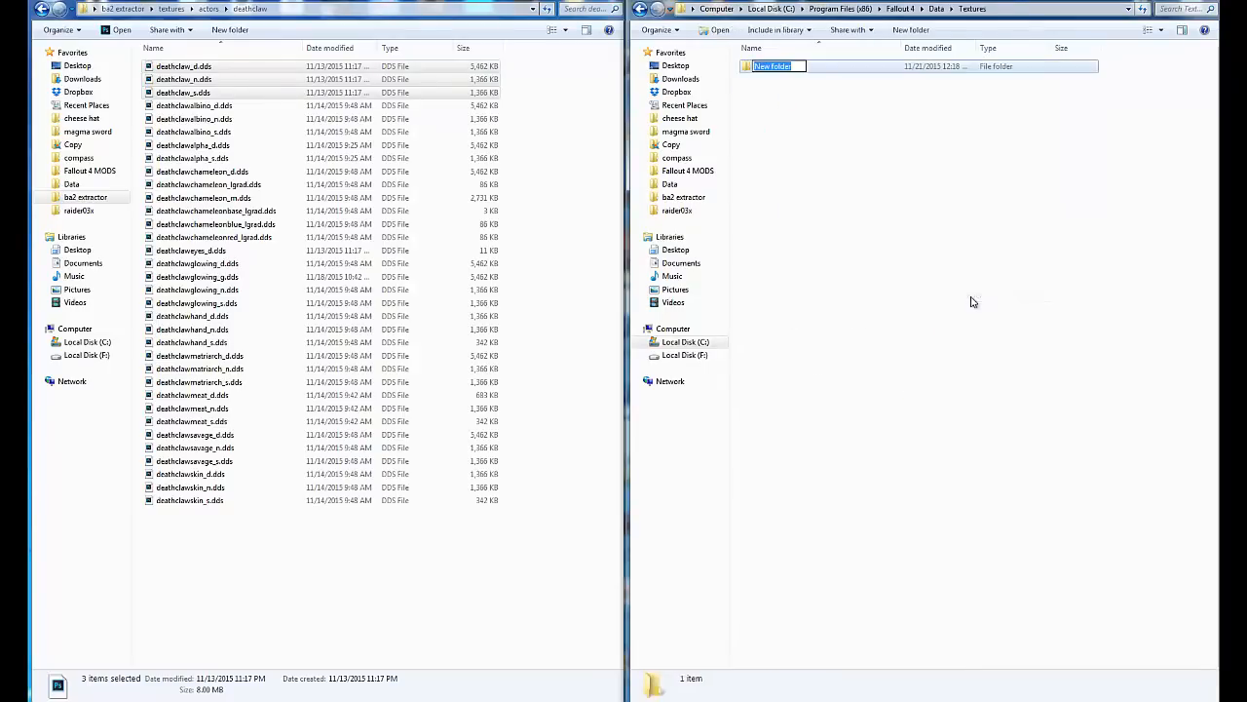
text(actors)
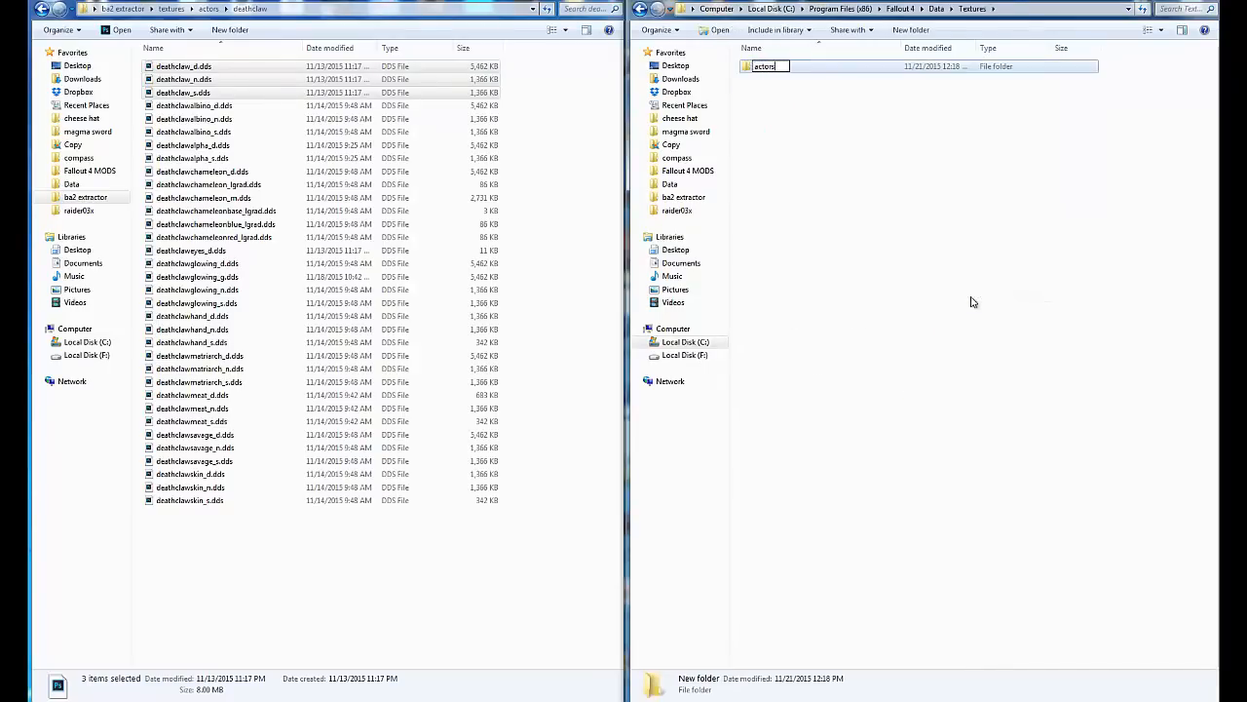
key(Return)
key(Return)
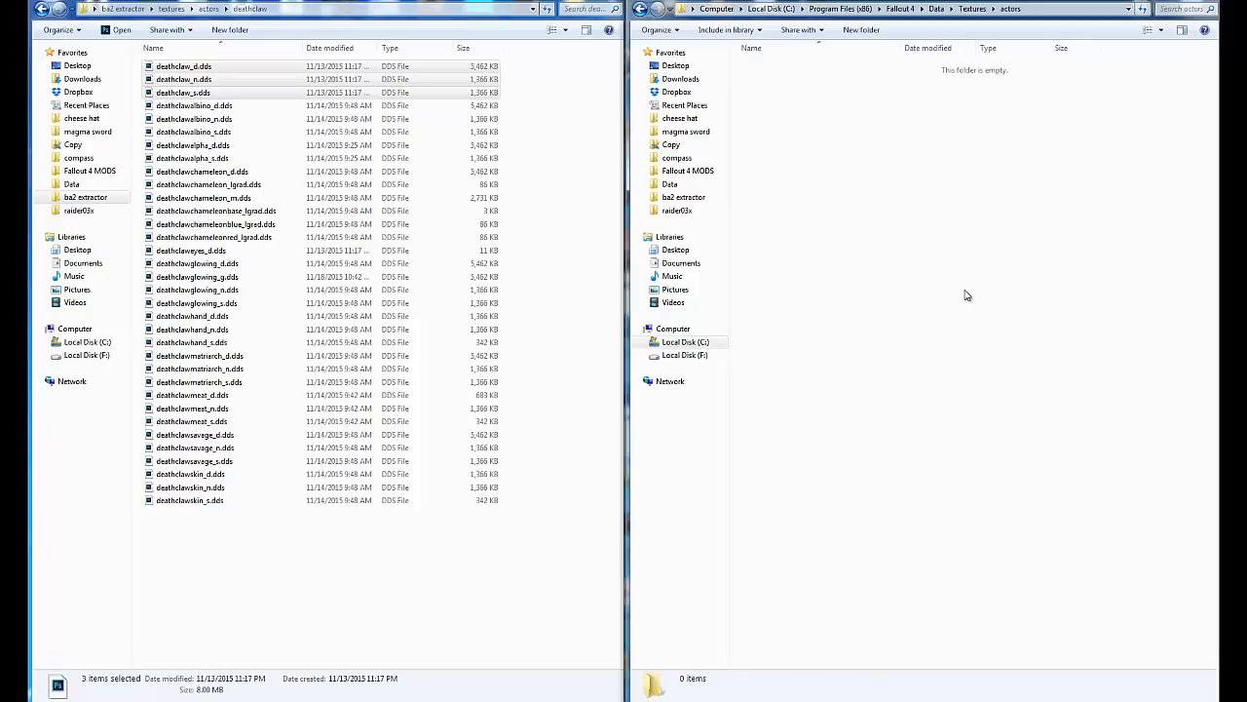
Back in HxD, overwrite the Deathclaw folder name with deathlava in the _d.dds texture path and copy deathlava.
right_click(909, 232)
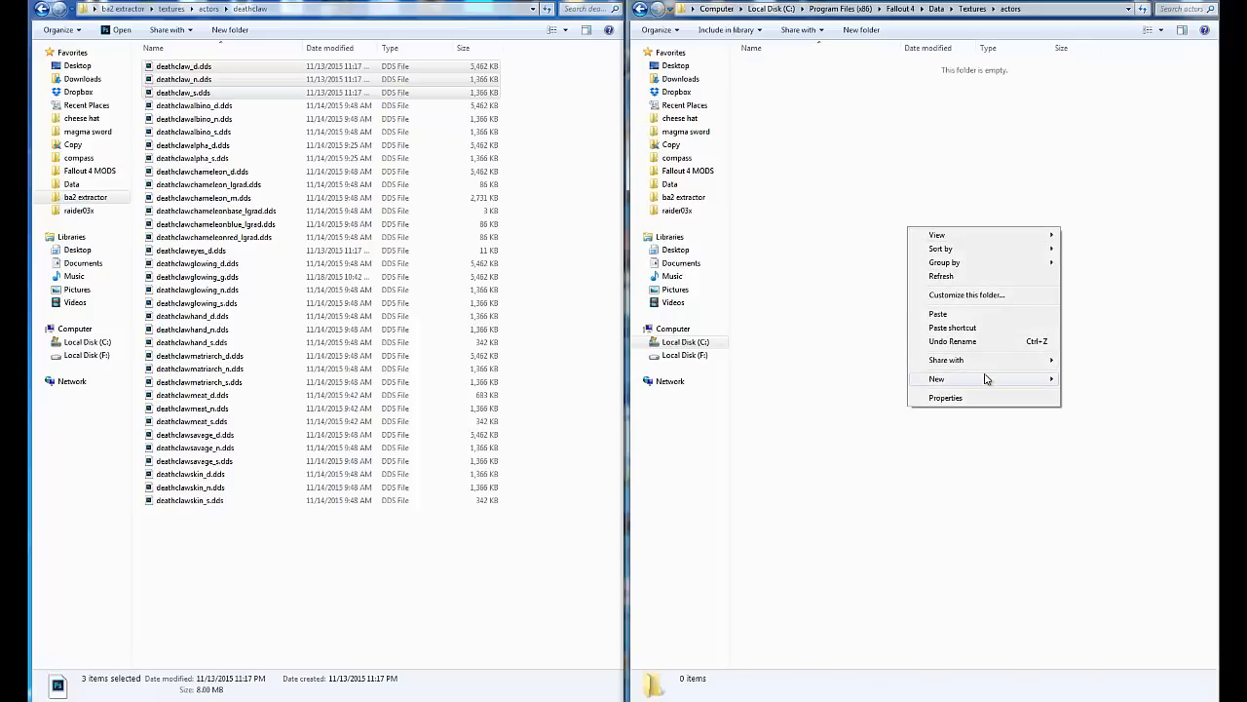
click(1122, 291)
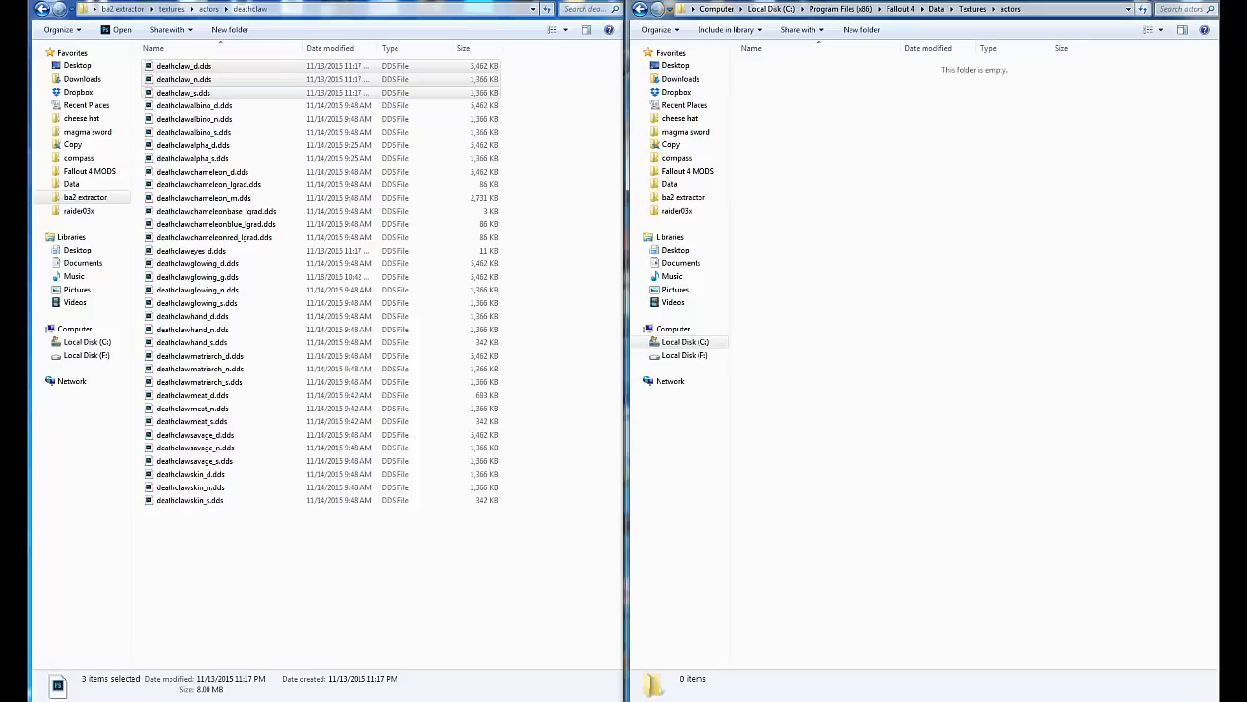
drag(1218, 126, 541, 125)
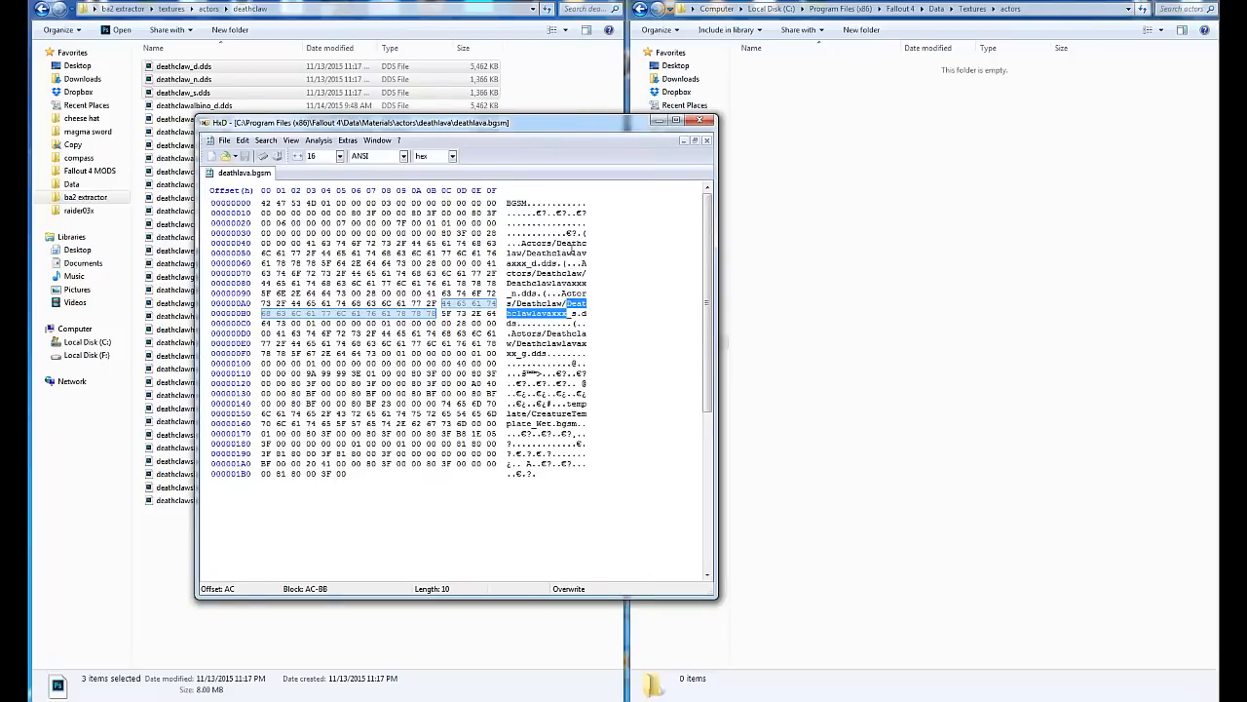
click(556, 242)
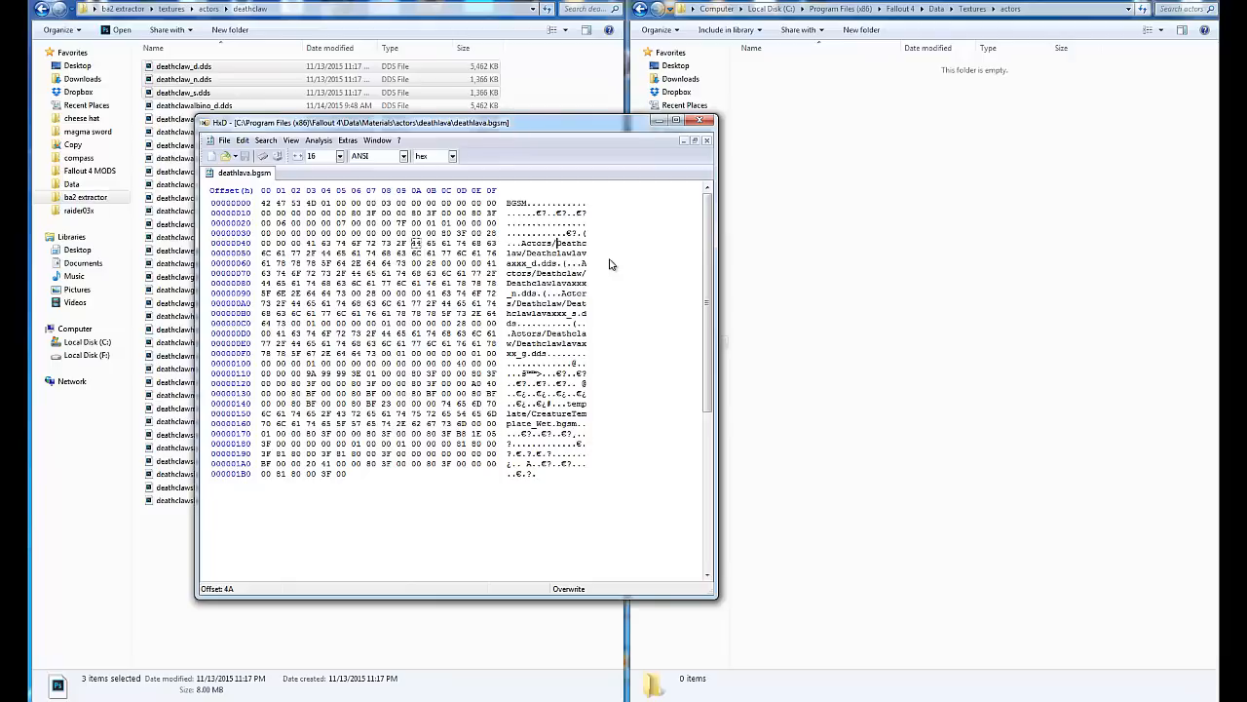
text(deathlava)
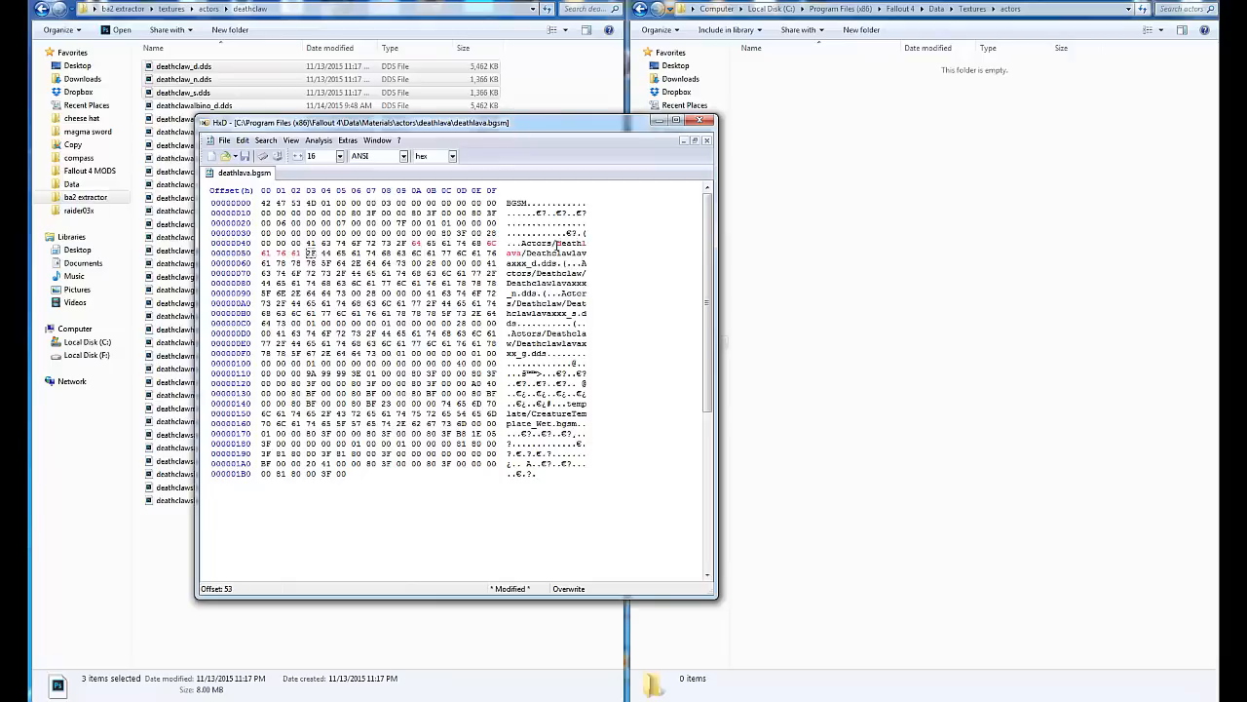
drag(556, 242, 523, 254)
key(ctrl+c)
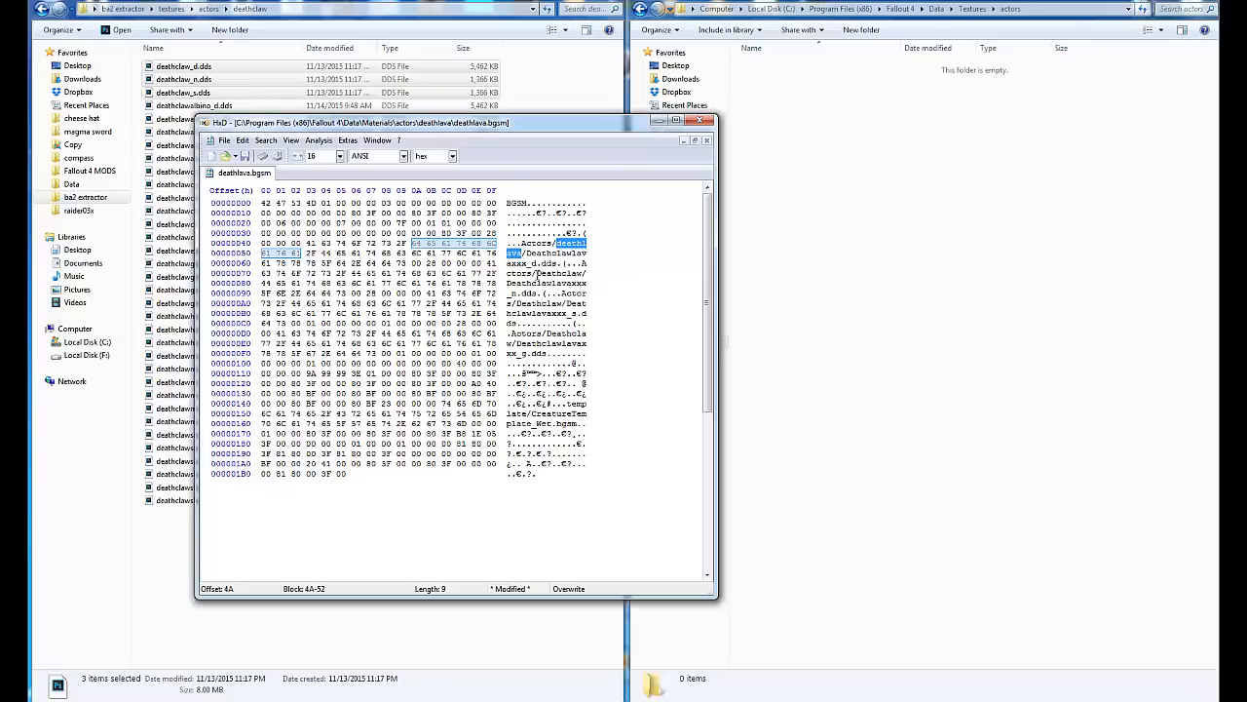
Paste deathlava over the Deathclaw folder name in the _n, _s and _g texture paths, save deathlava.bgsm and move HxD aside.
click(537, 274)
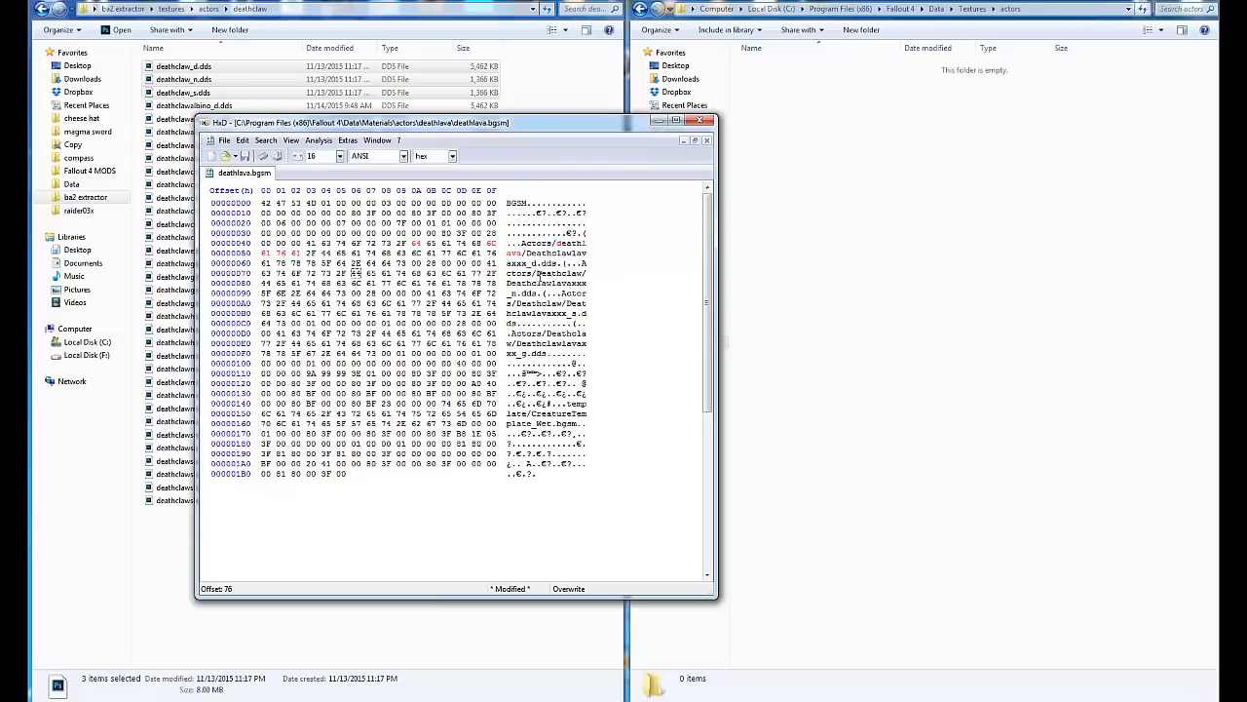
key(ctrl+b)
click(516, 303)
key(ctrl+b)
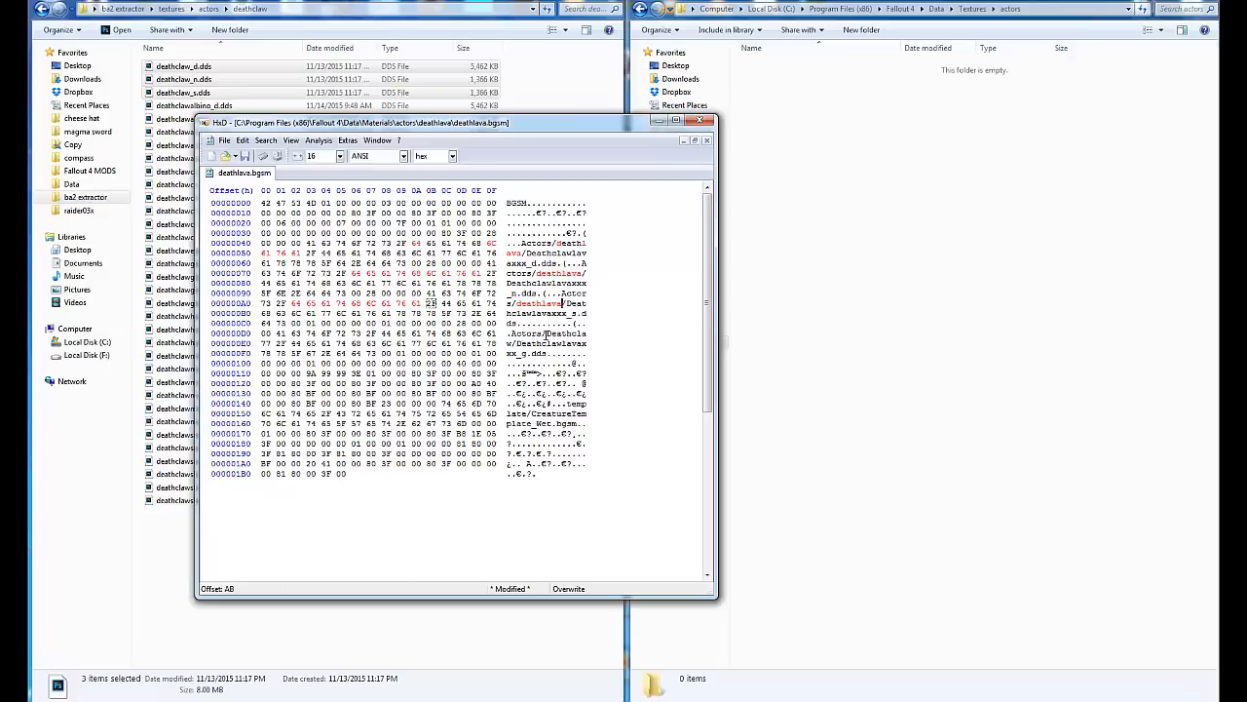
click(545, 334)
key(ctrl+b)
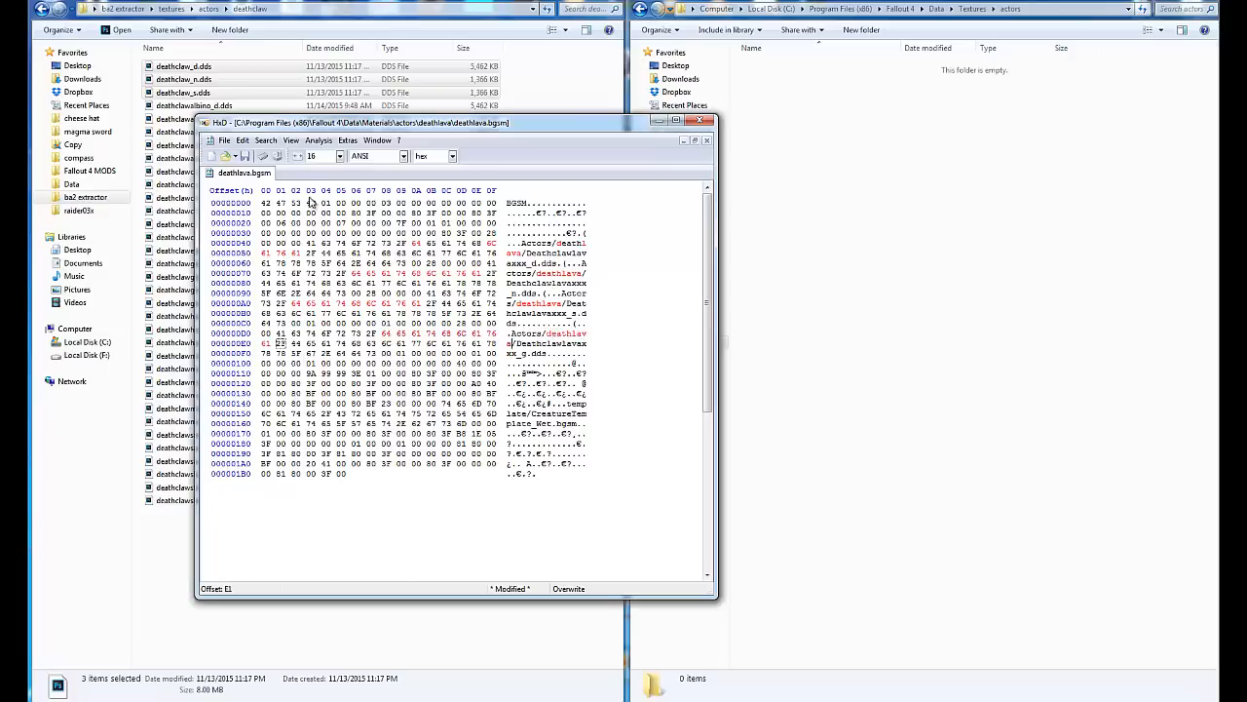
click(243, 156)
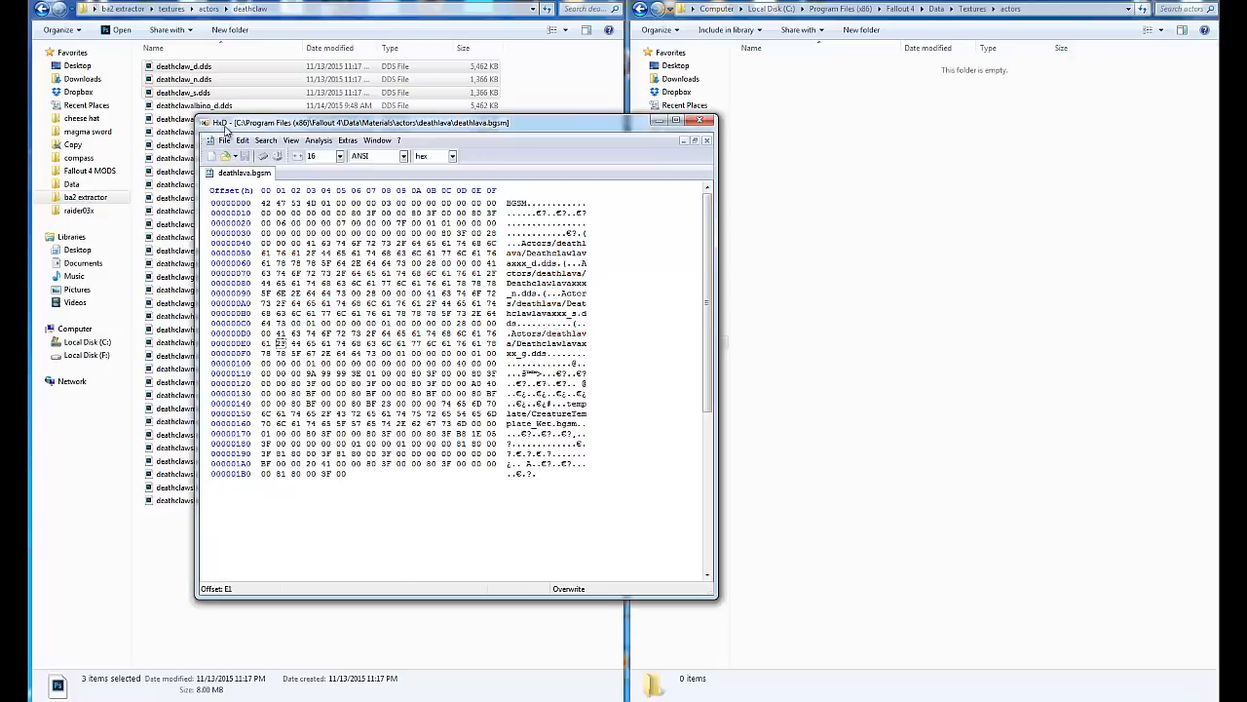
drag(229, 127, 1246, 167)
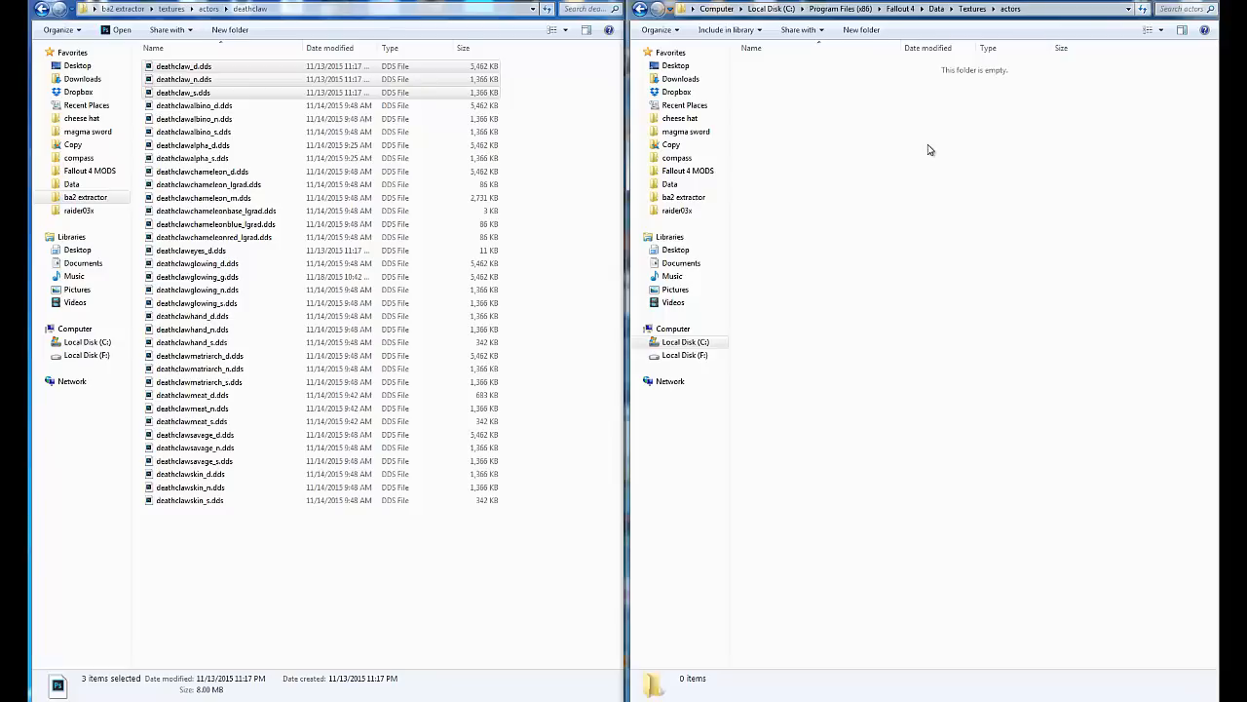
Create a folder named deathlava inside Data\Textures\actors and open it.
click(936, 8)
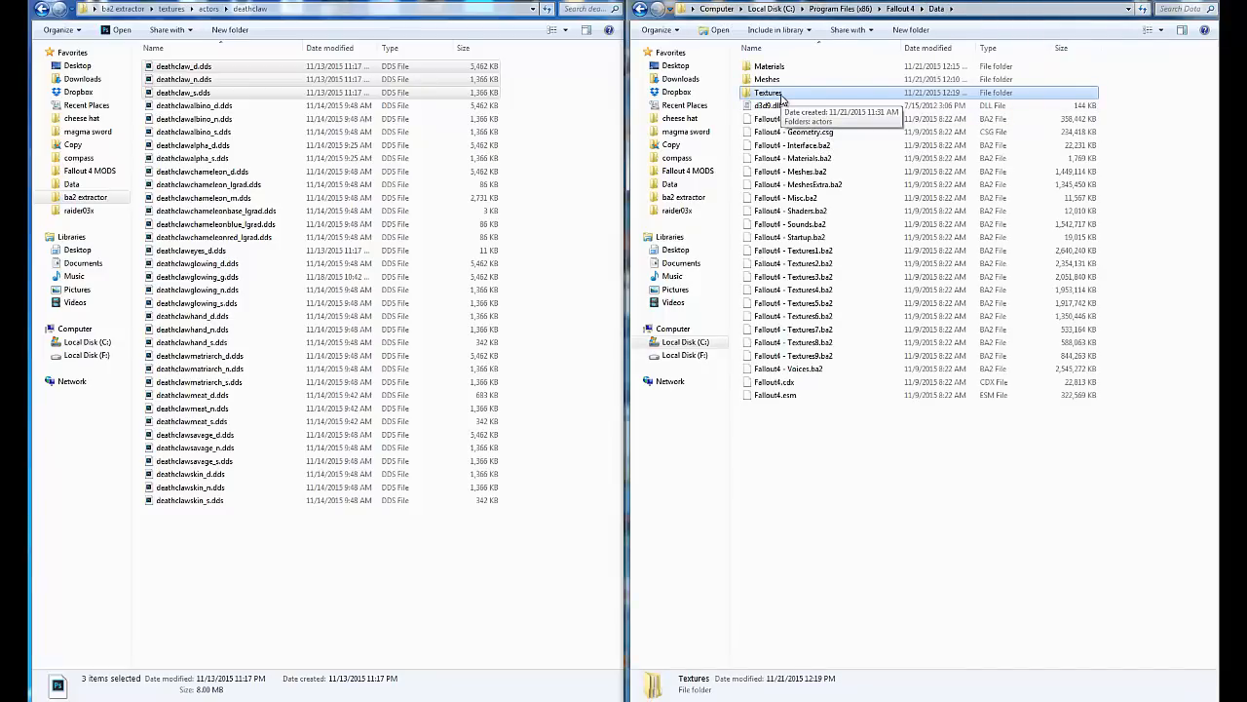
double_click(780, 93)
double_click(770, 65)
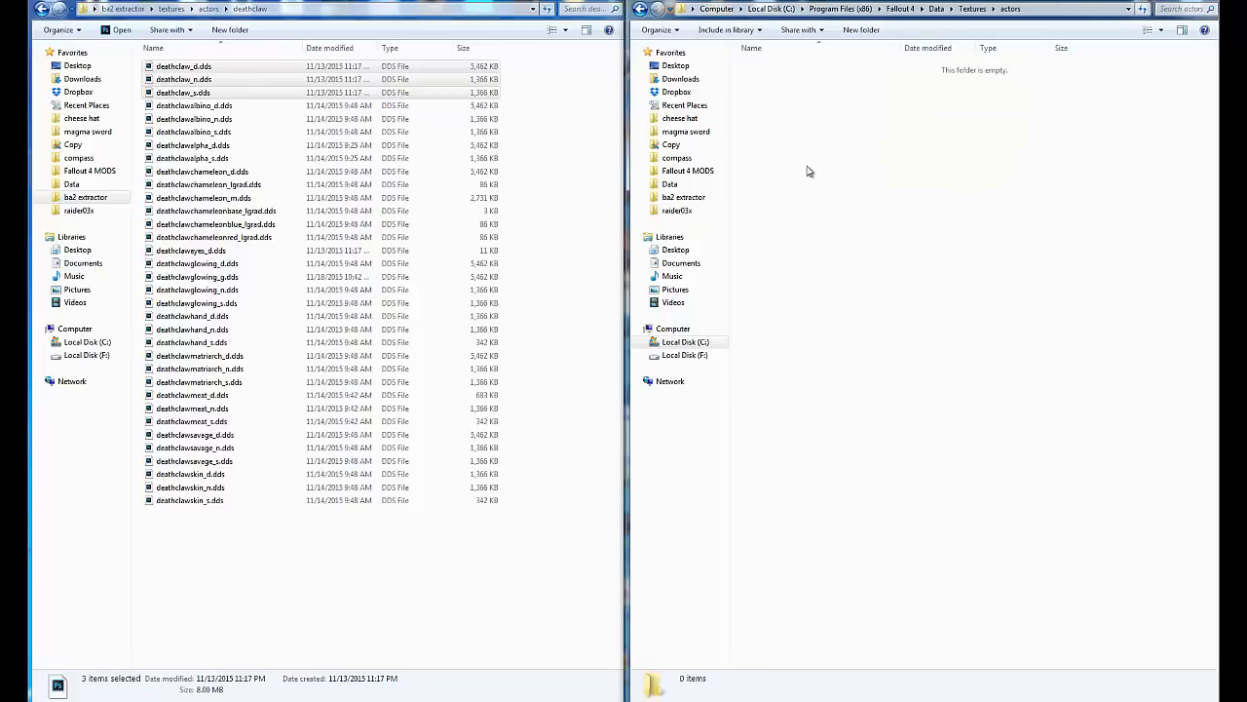
right_click(804, 132)
mouse_move(844, 293)
click(975, 284)
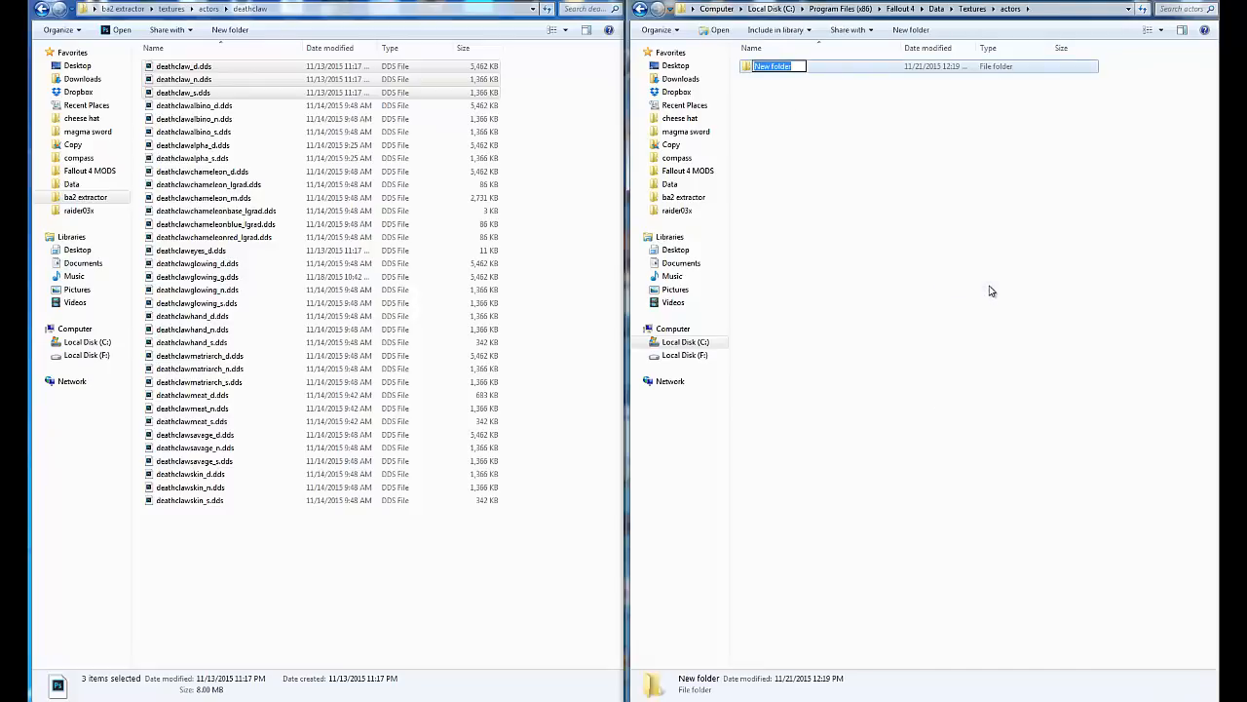
text(deathlava)
key(Return)
key(Return)
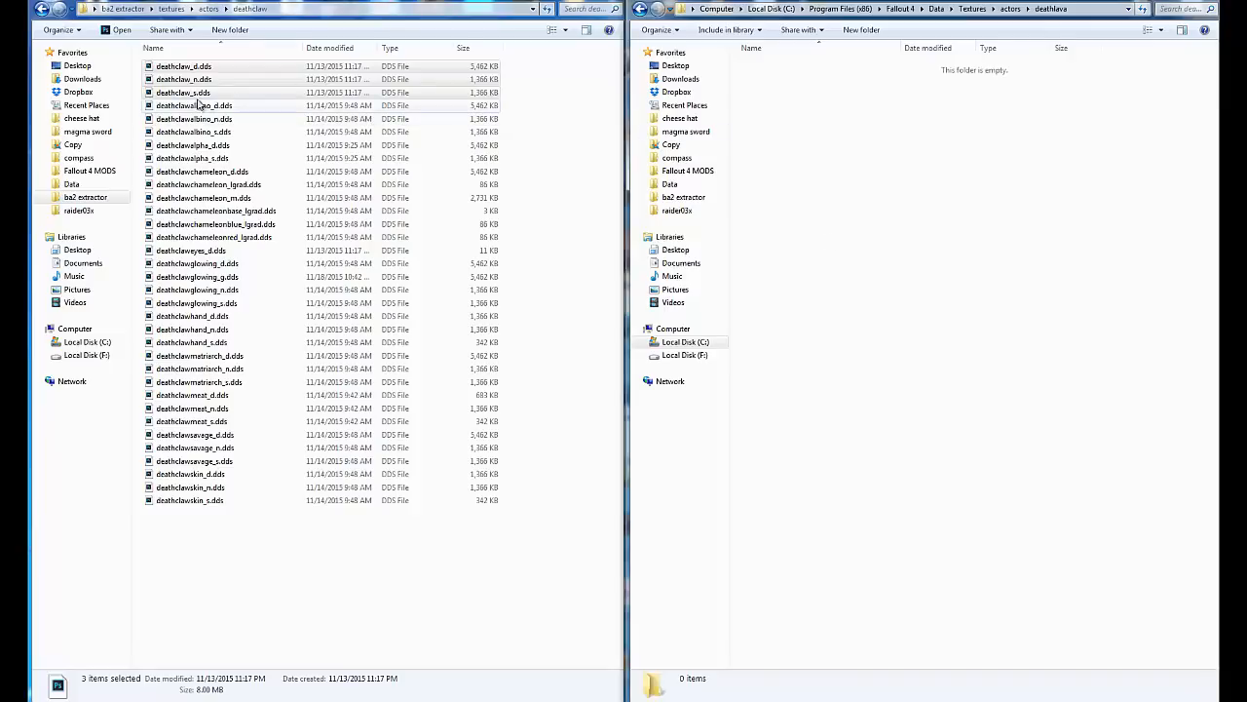
Copy deathclaw_d.dds, deathclaw_n.dds and deathclaw_s.dds from the extracted textures into the new deathlava folder.
click(195, 69)
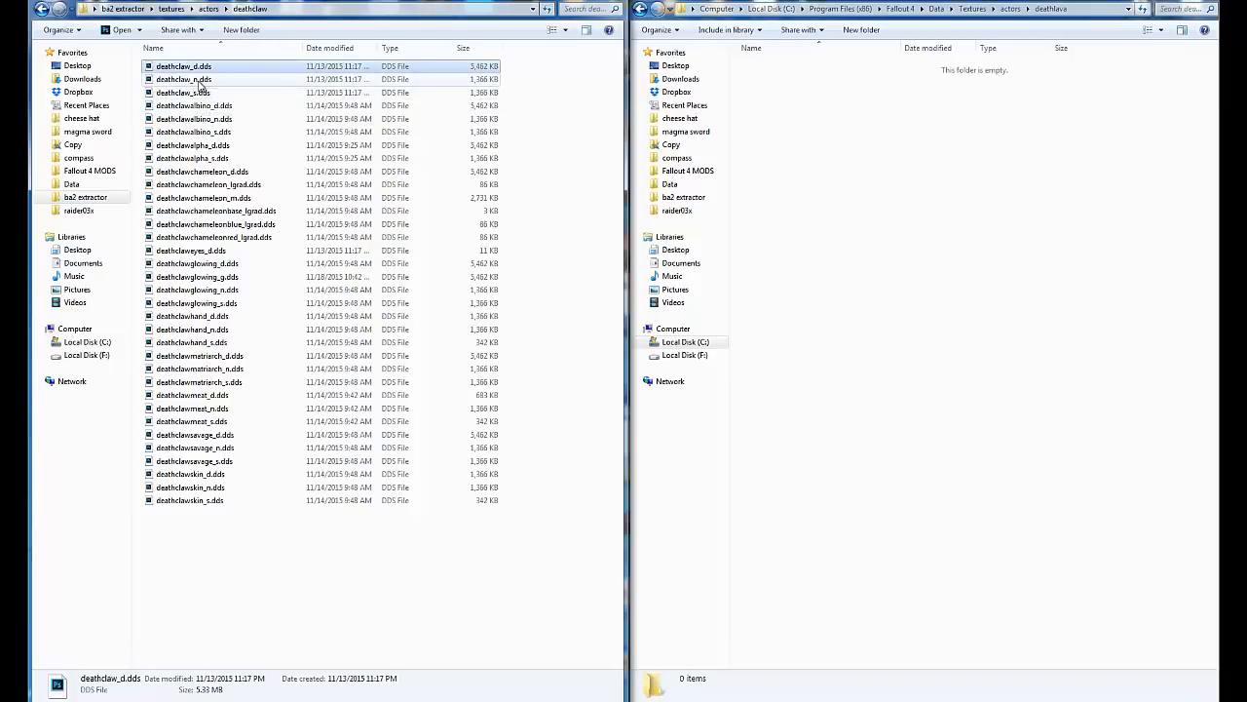
ctrl+click(199, 81)
drag(205, 94, 938, 189)
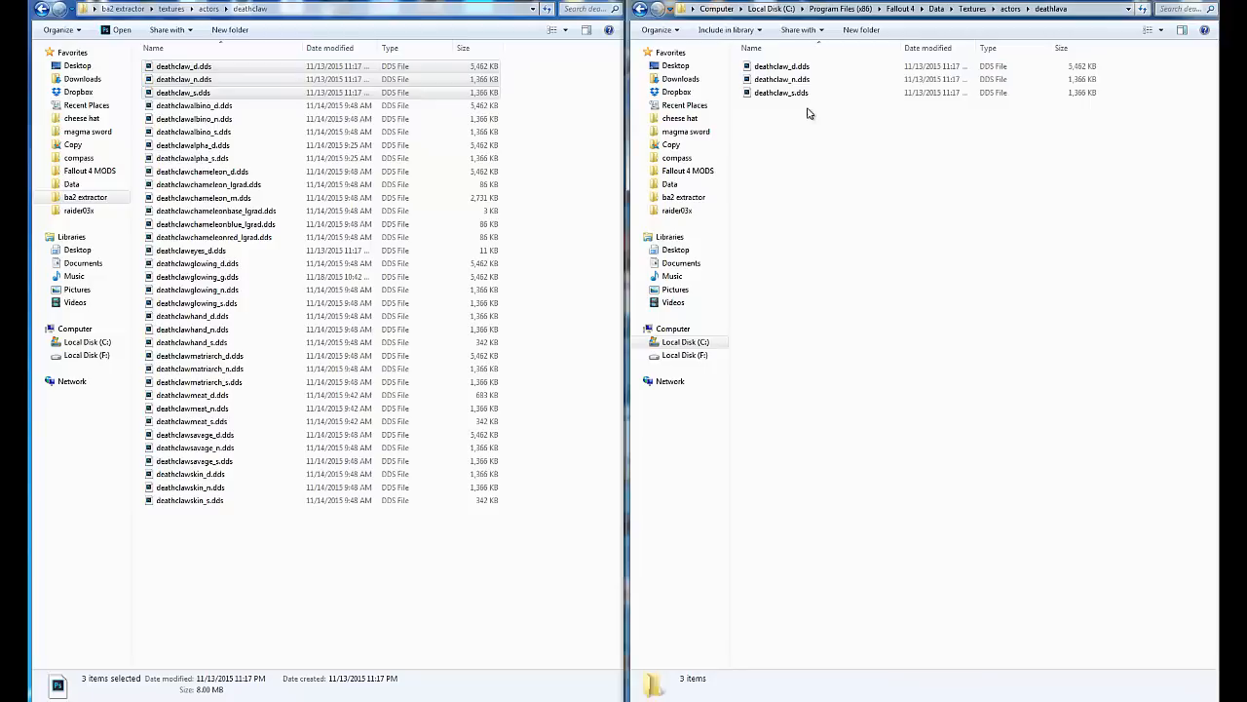
Duplicate deathclaw_d.dds in the deathlava texture folder and rename the copy deathclaw_g.dds.
click(799, 69)
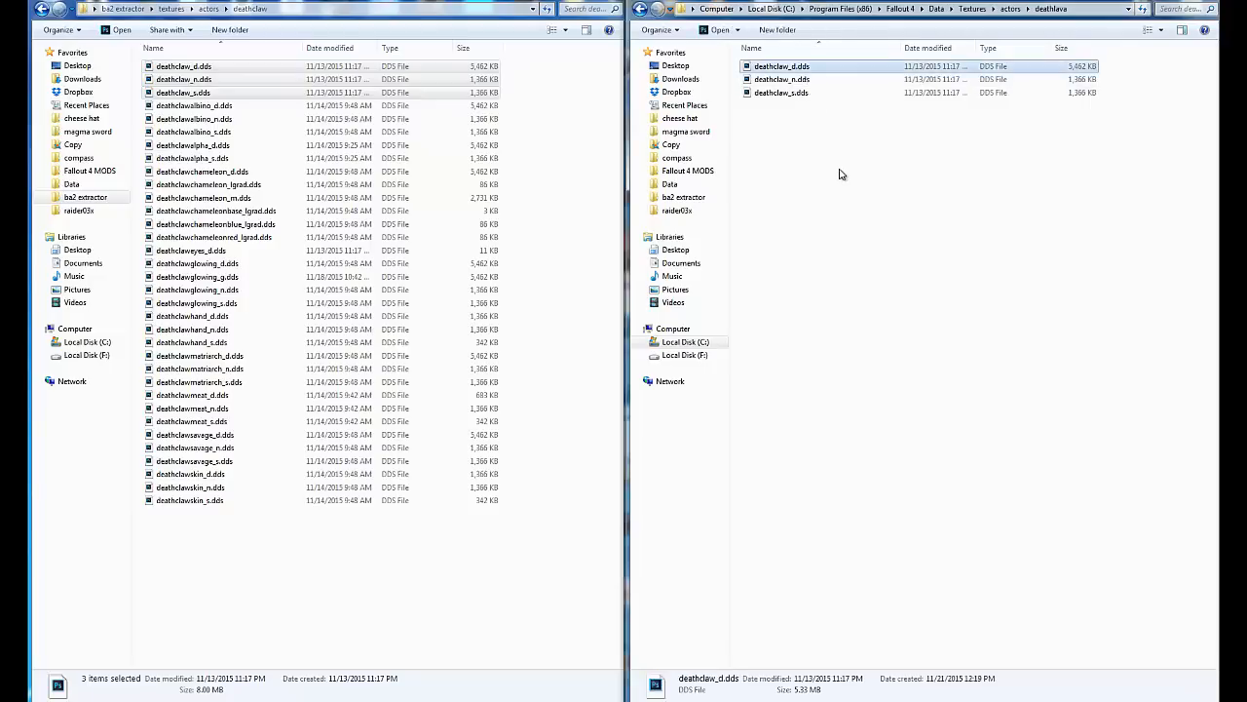
key(ctrl+v)
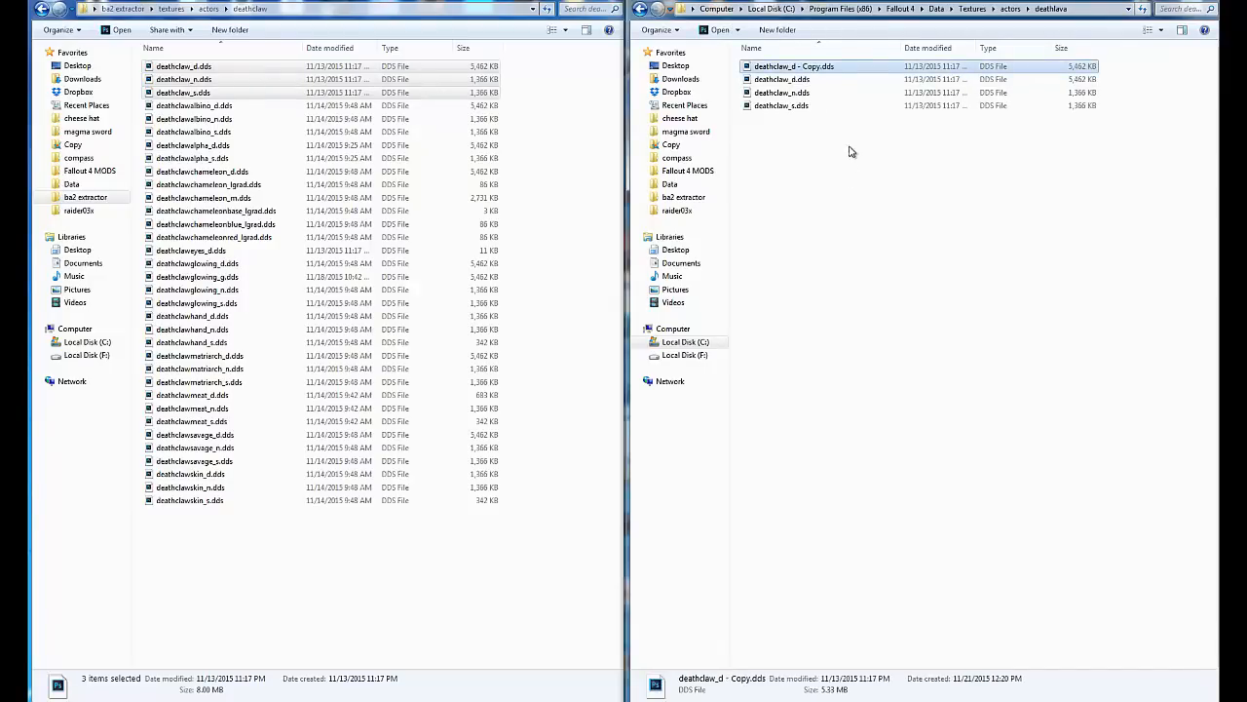
click(813, 68)
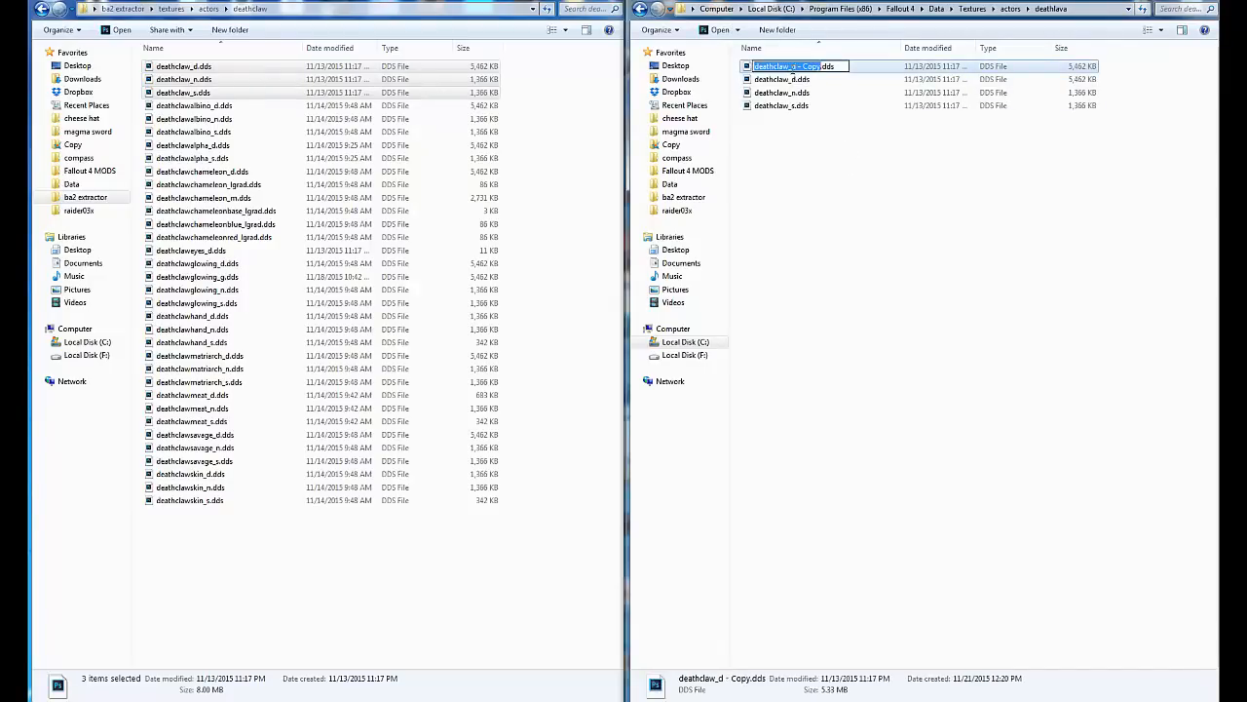
drag(792, 68, 808, 68)
text(g)
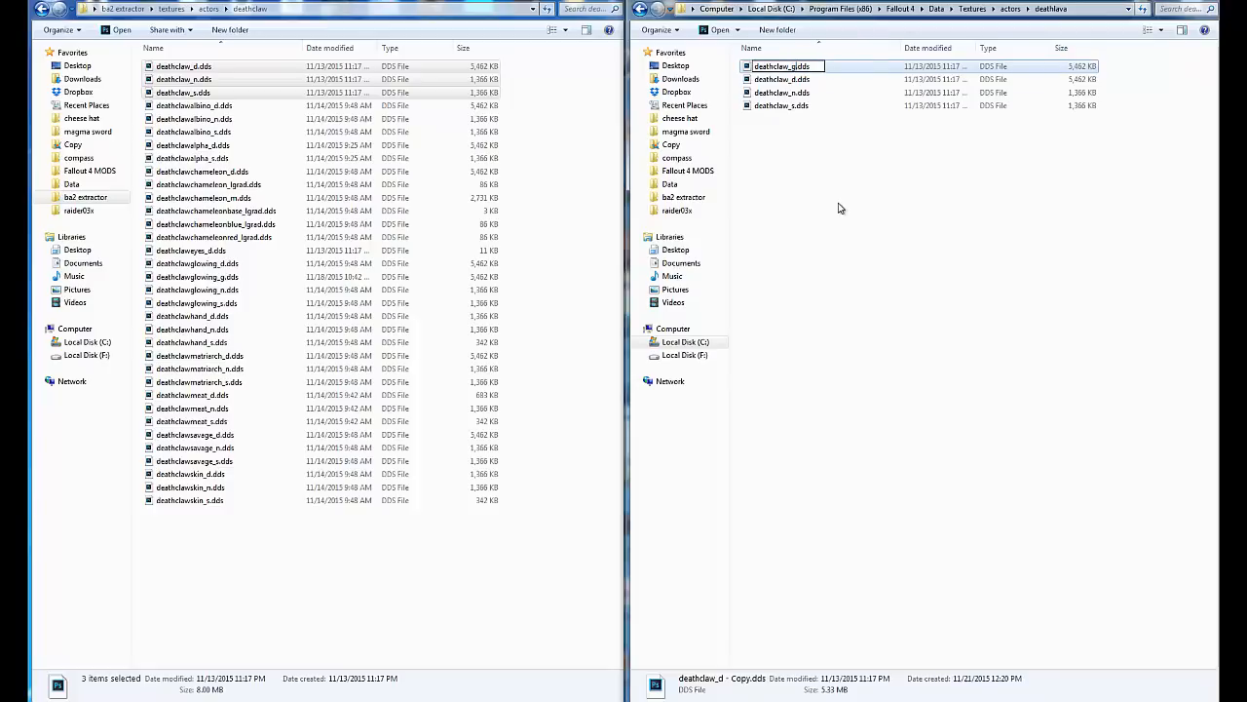
click(840, 208)
Switch to HxD and copy the texture base name Deathclawlavaxxx from the _n.dds path in deathlava.bgsm.
click(781, 70)
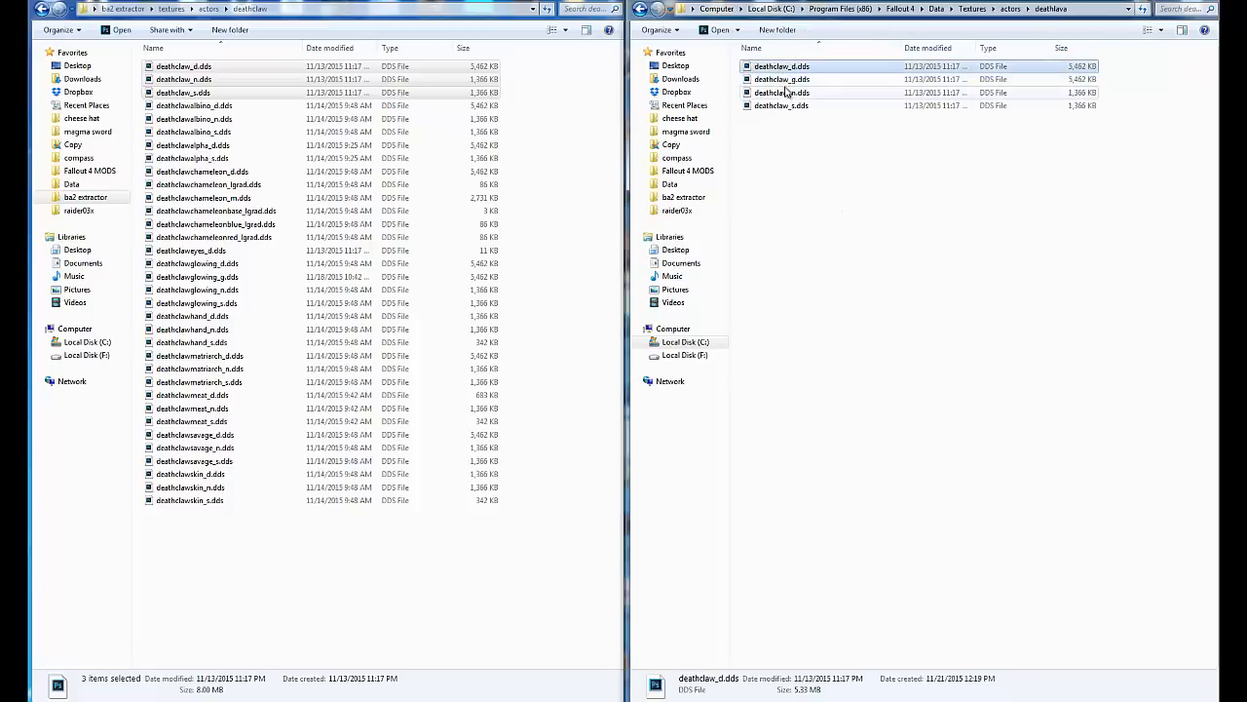
click(784, 66)
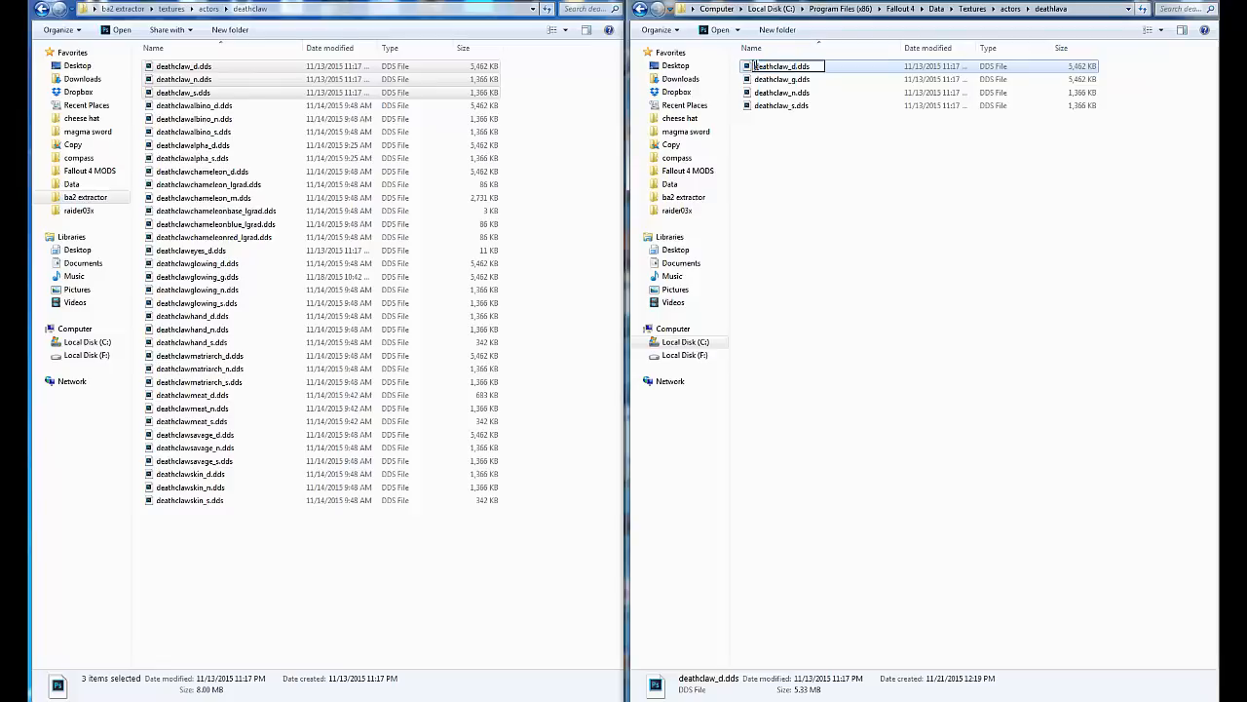
key(alt+Tab)
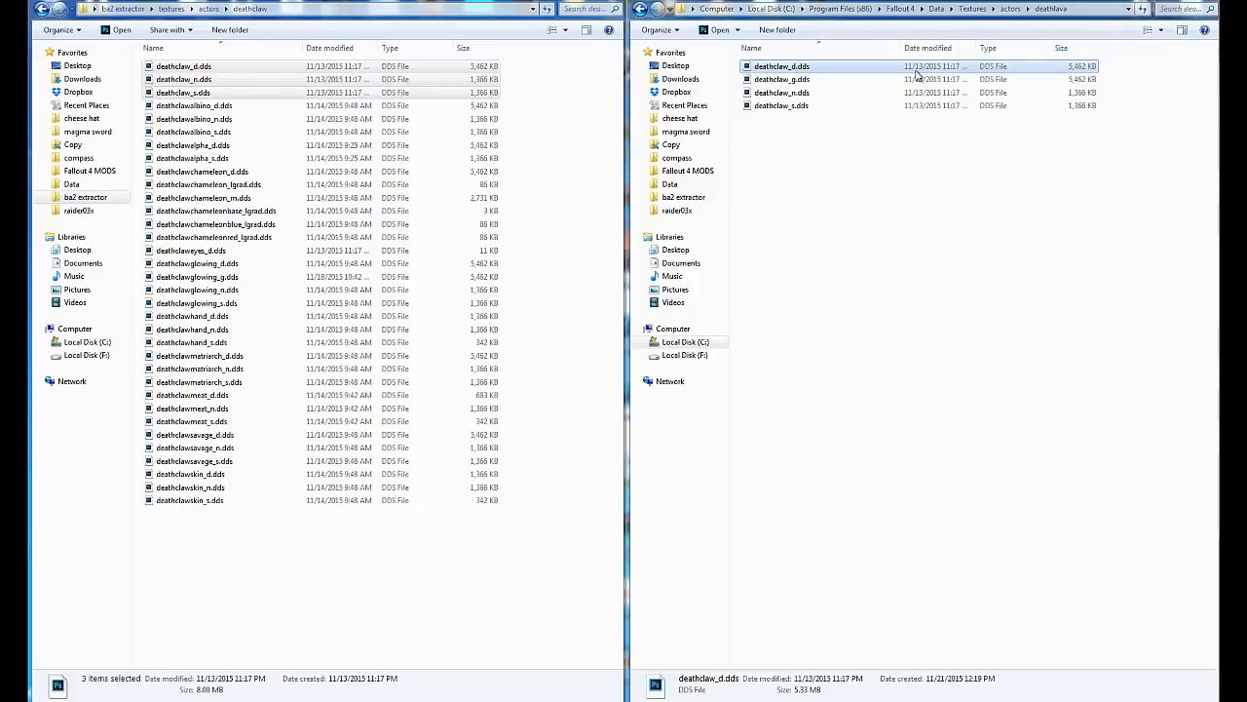
drag(913, 75, 387, 161)
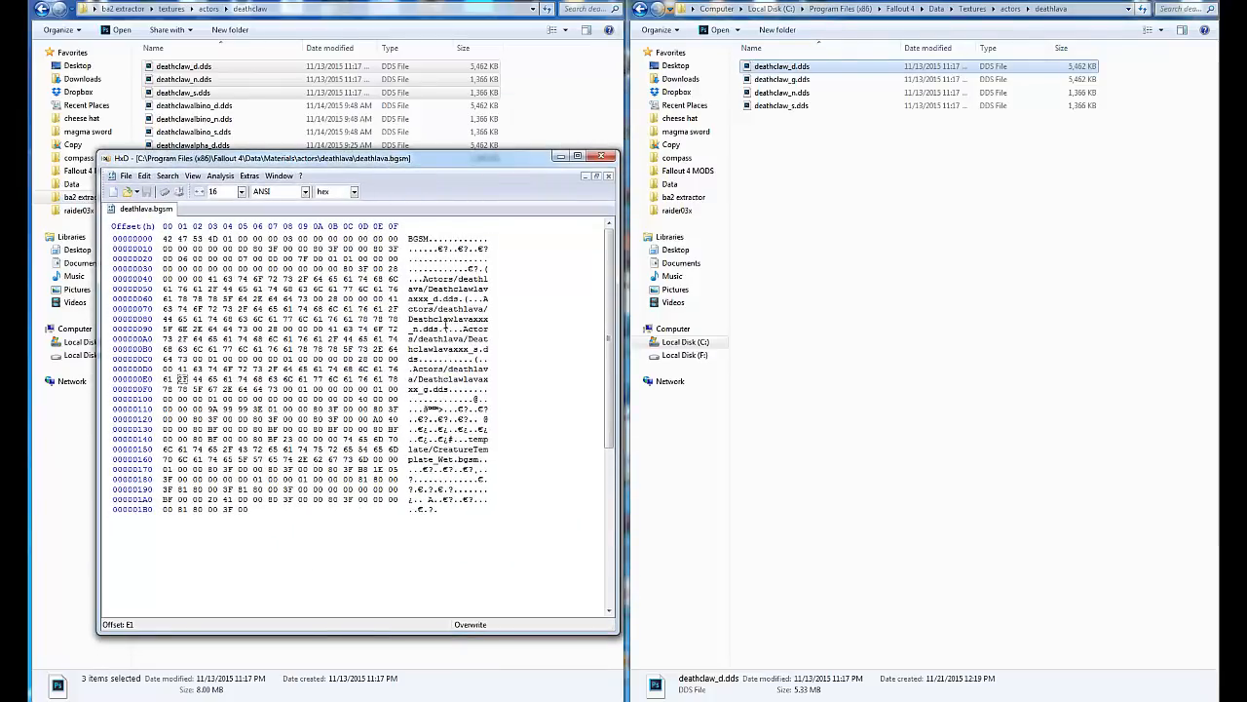
drag(410, 319, 490, 319)
key(ctrl+c)
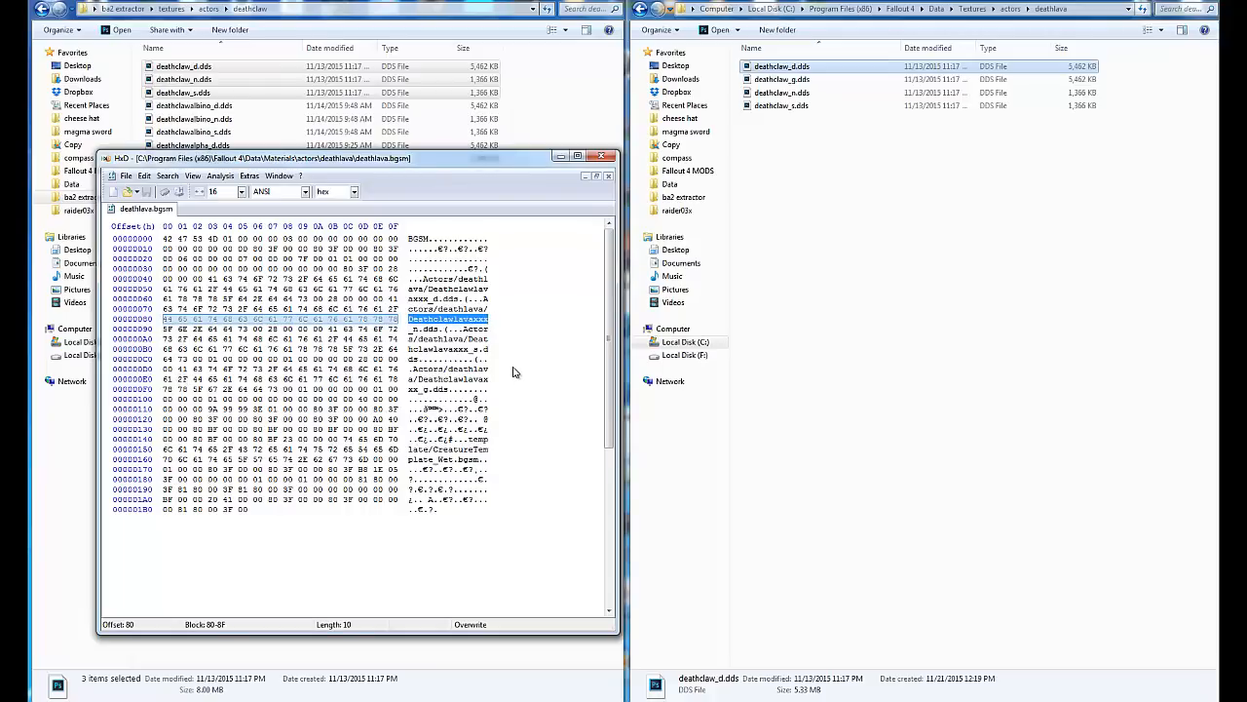
Paste the copied base name over deathclaw in deathclaw_d.dds so the file is named Deathclawlavaxxx_d.dds.
click(784, 67)
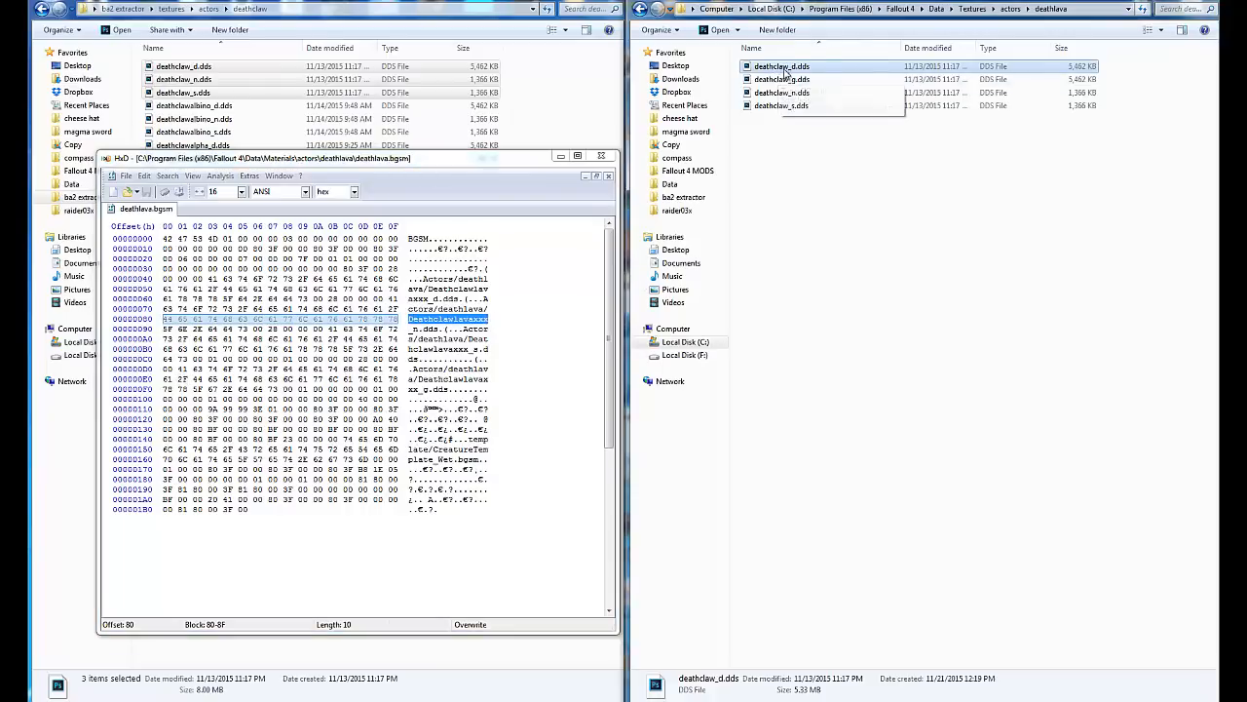
click(787, 66)
drag(782, 67, 753, 66)
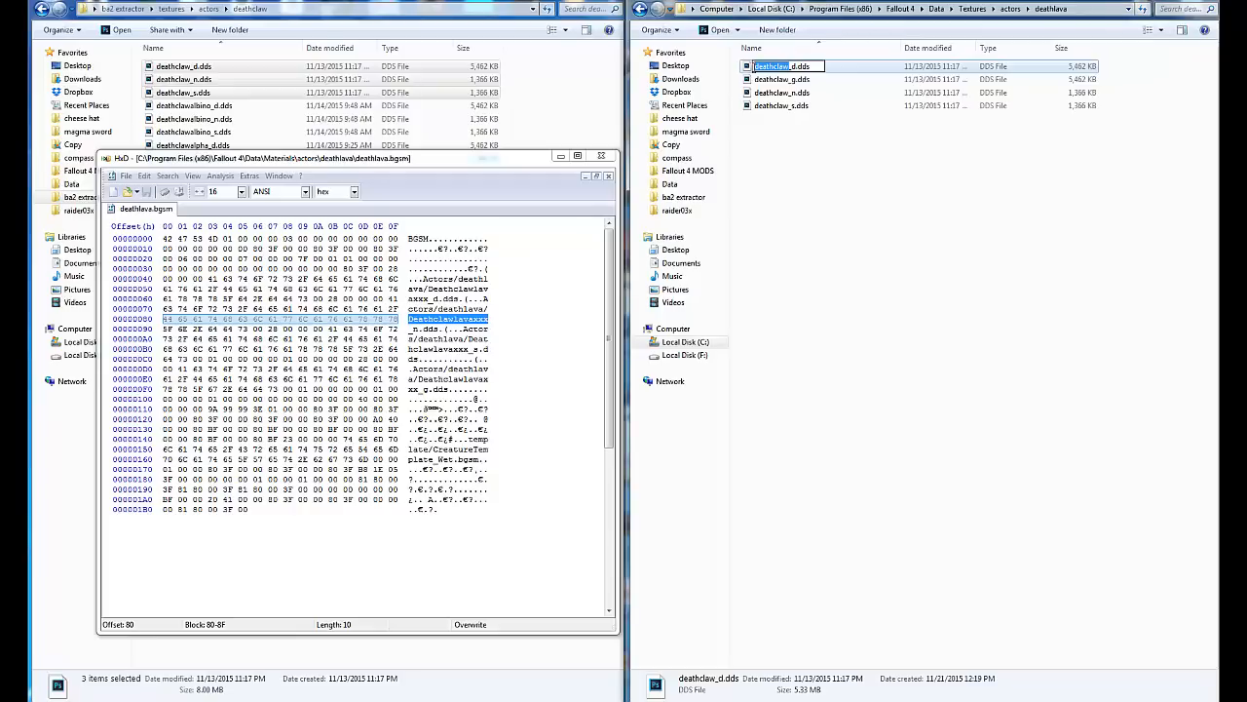
key(ctrl+v)
key(Return)
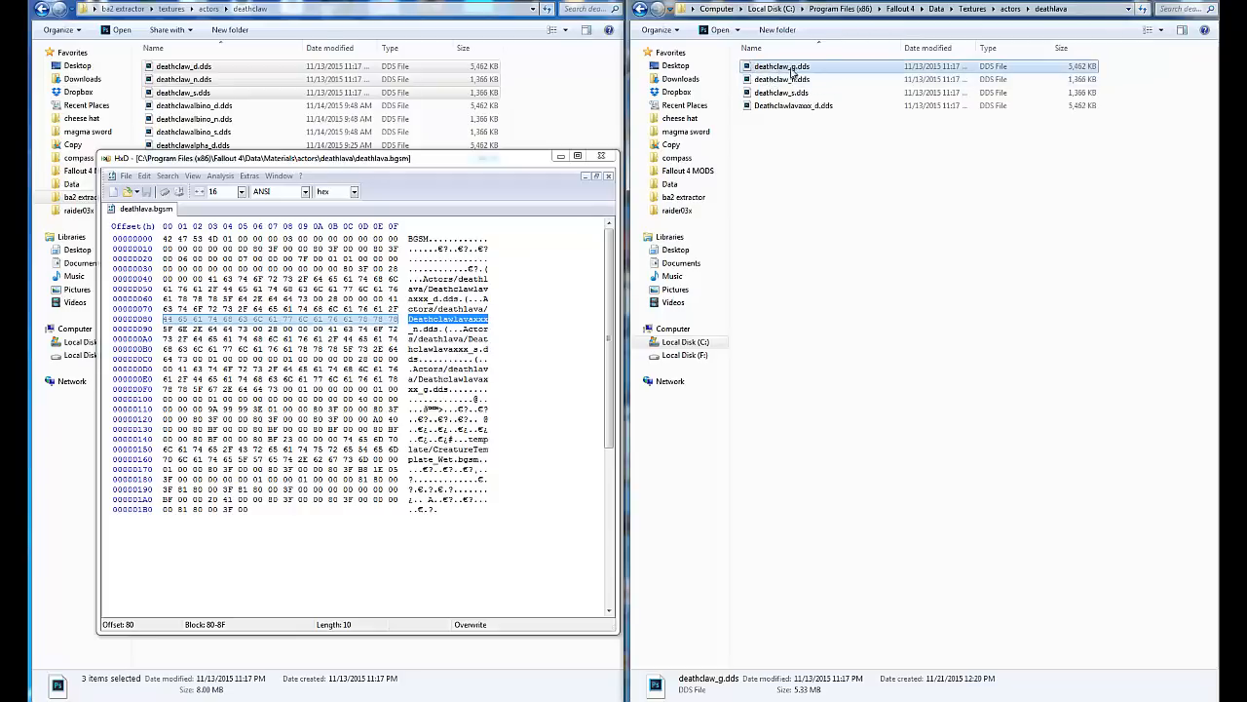
Rename the remaining _g, _n and _s texture files with the base name Deathclawlavaxxx, keeping their suffixes.
click(791, 68)
drag(782, 66, 744, 71)
key(ctrl+v)
key(Return)
click(791, 68)
key(ctrl+v)
key(Return)
click(784, 66)
key(ctrl+v)
key(Return)
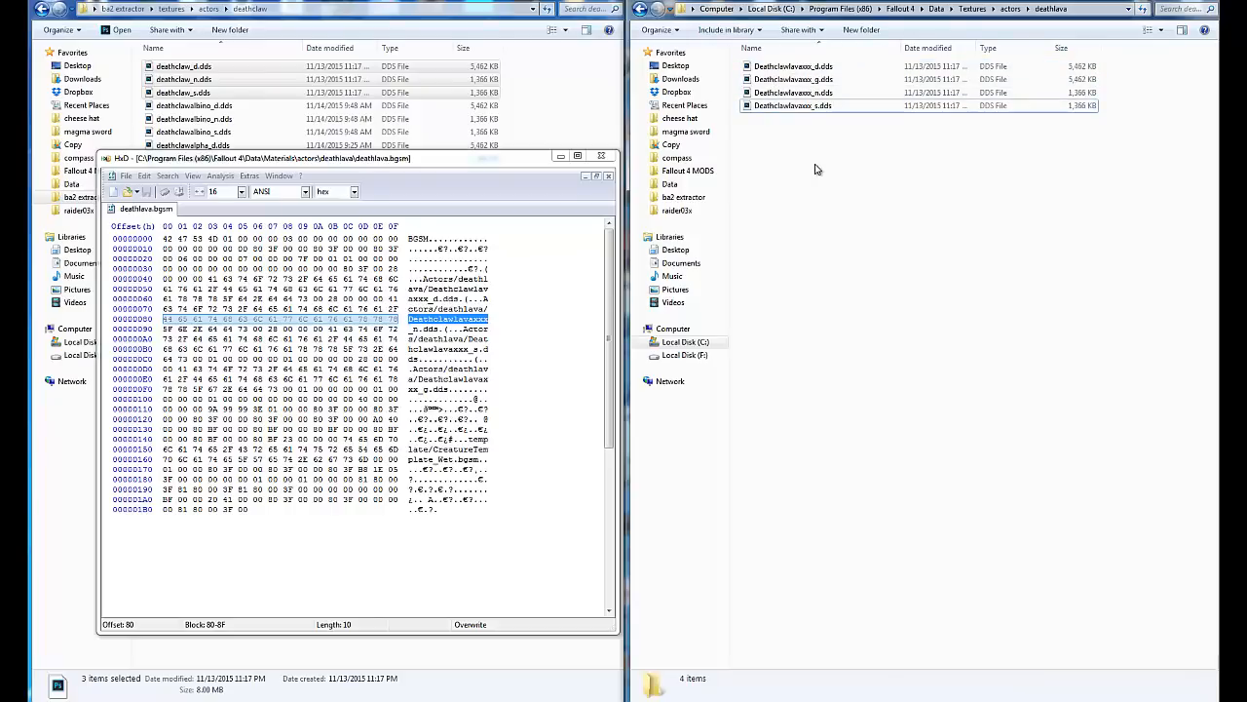
Close HxD and open Deathclawlavaxxx_g.dds in Photoshop.
drag(815, 166, 810, 45)
click(798, 216)
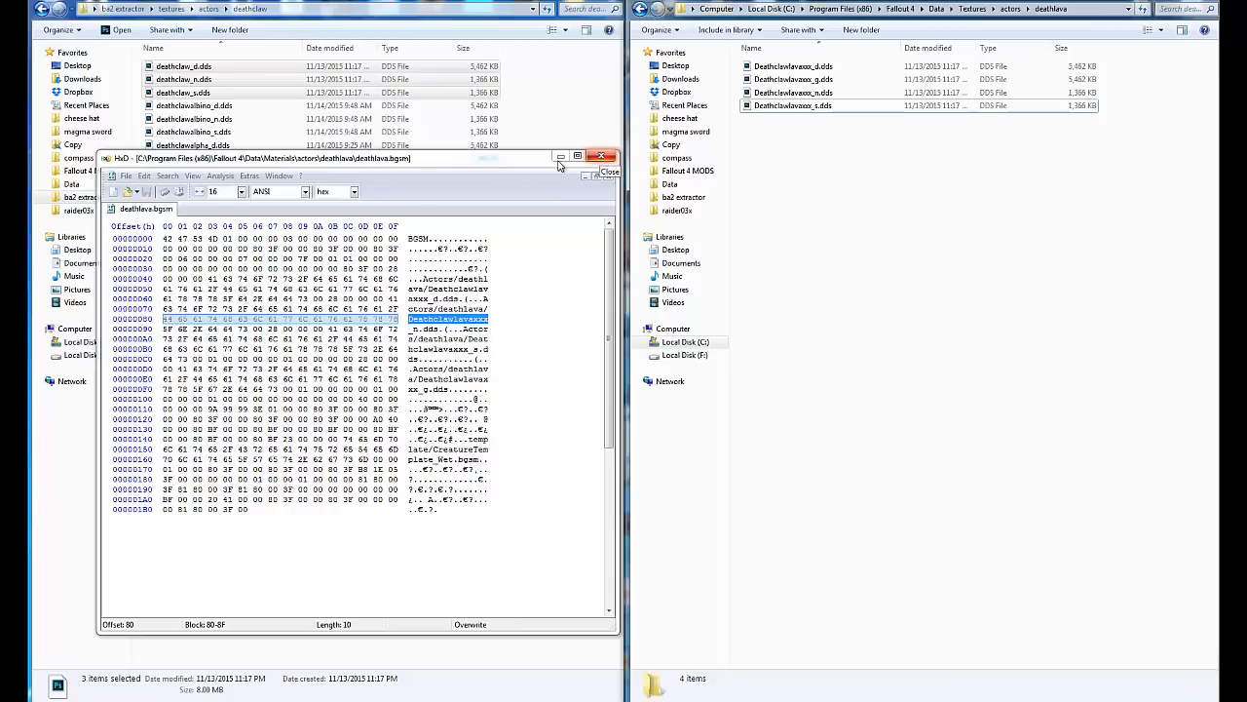
click(600, 157)
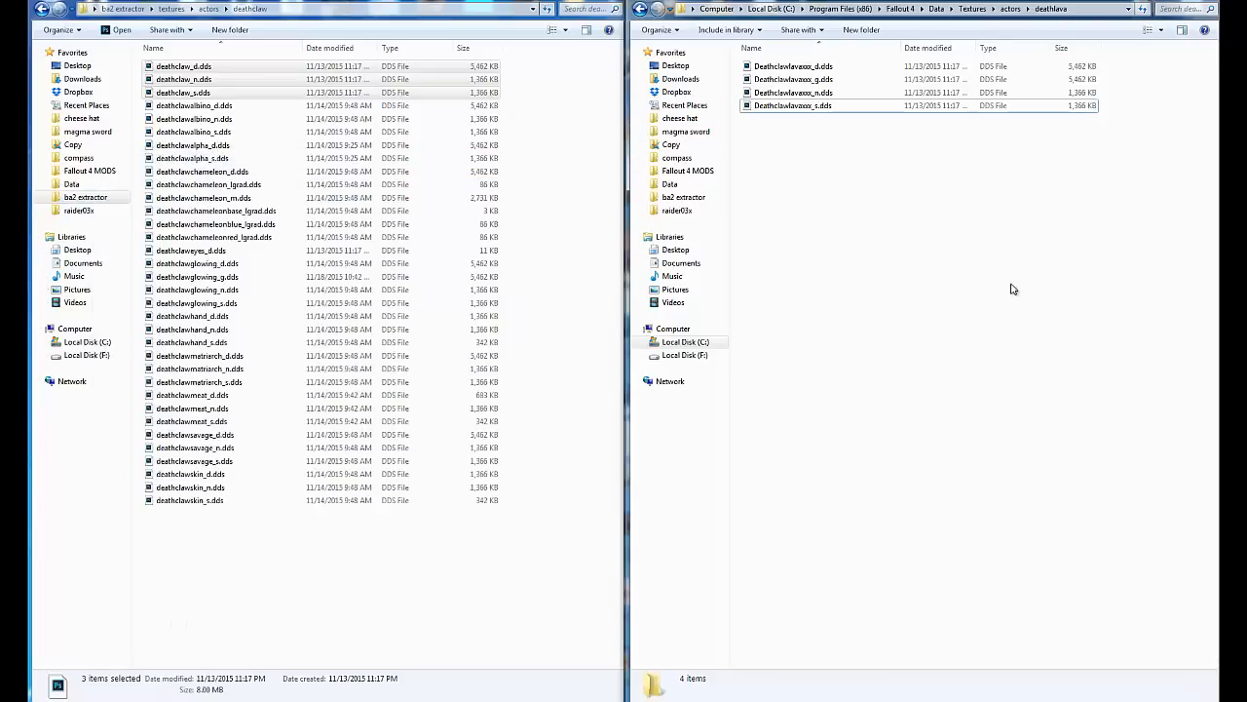
click(830, 80)
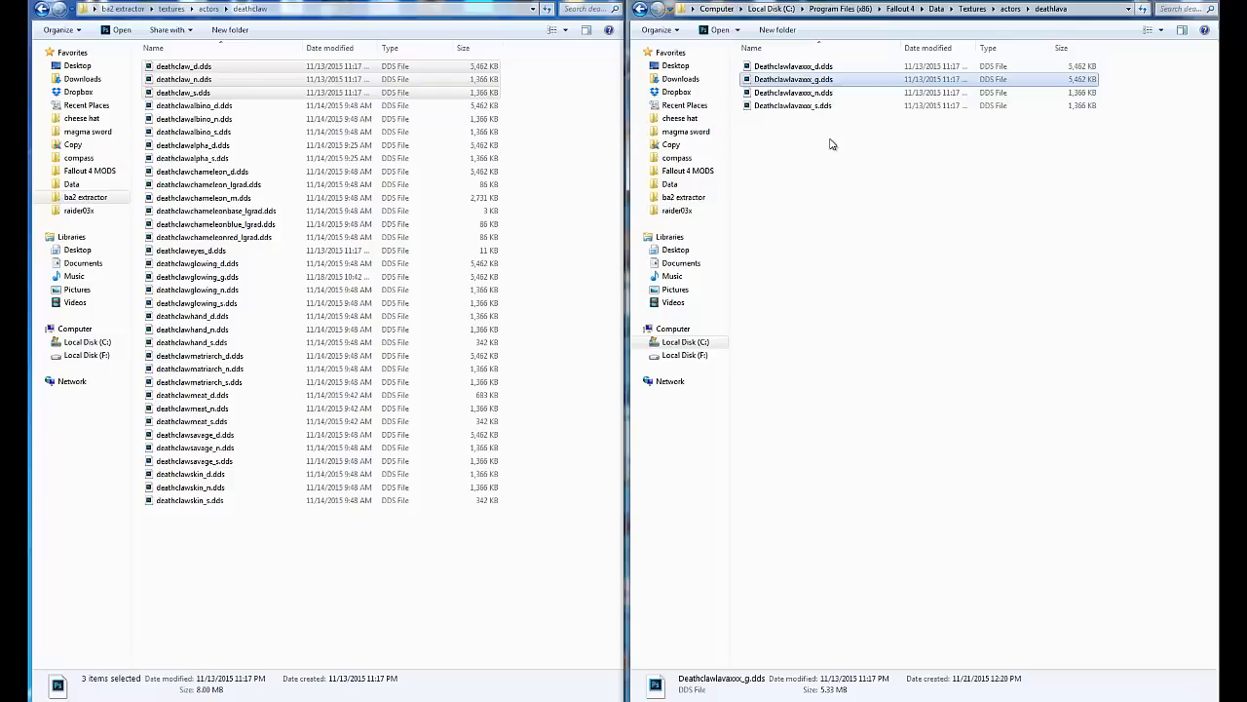
double_click(834, 84)
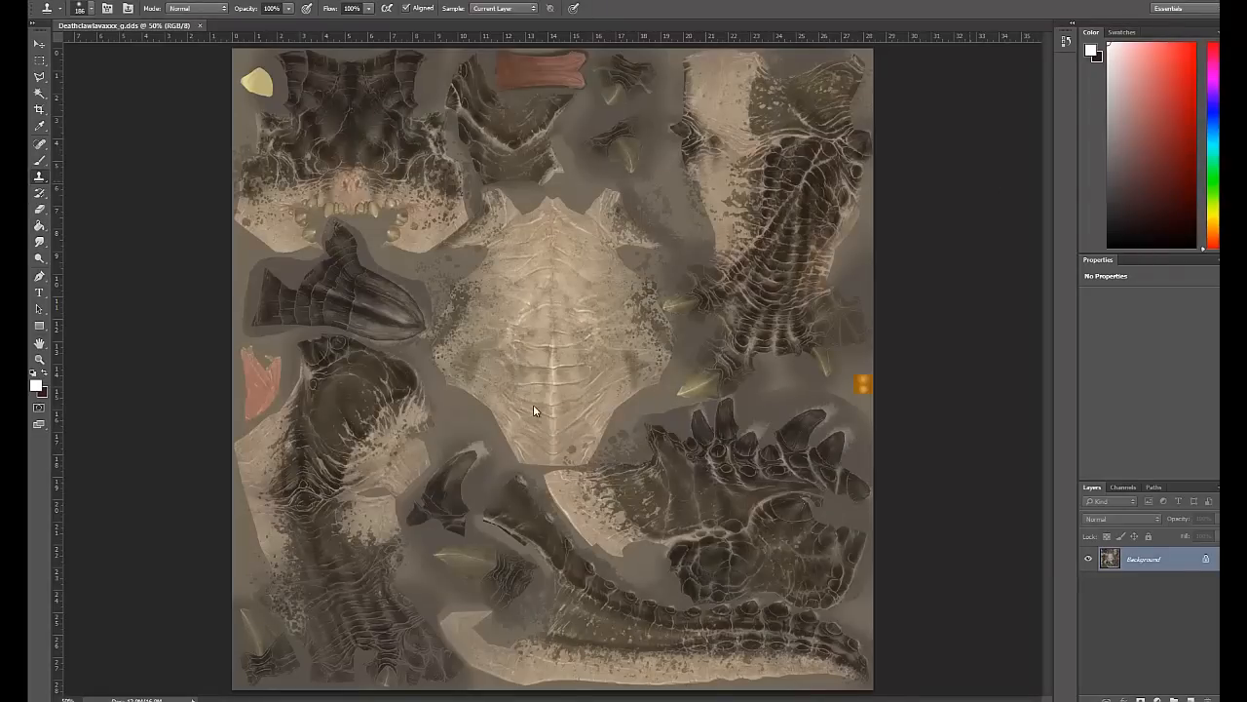
Examine the body-part regions of the deathclaw texture by outlining them with rectangular marquee selections, and deselect.
click(545, 282)
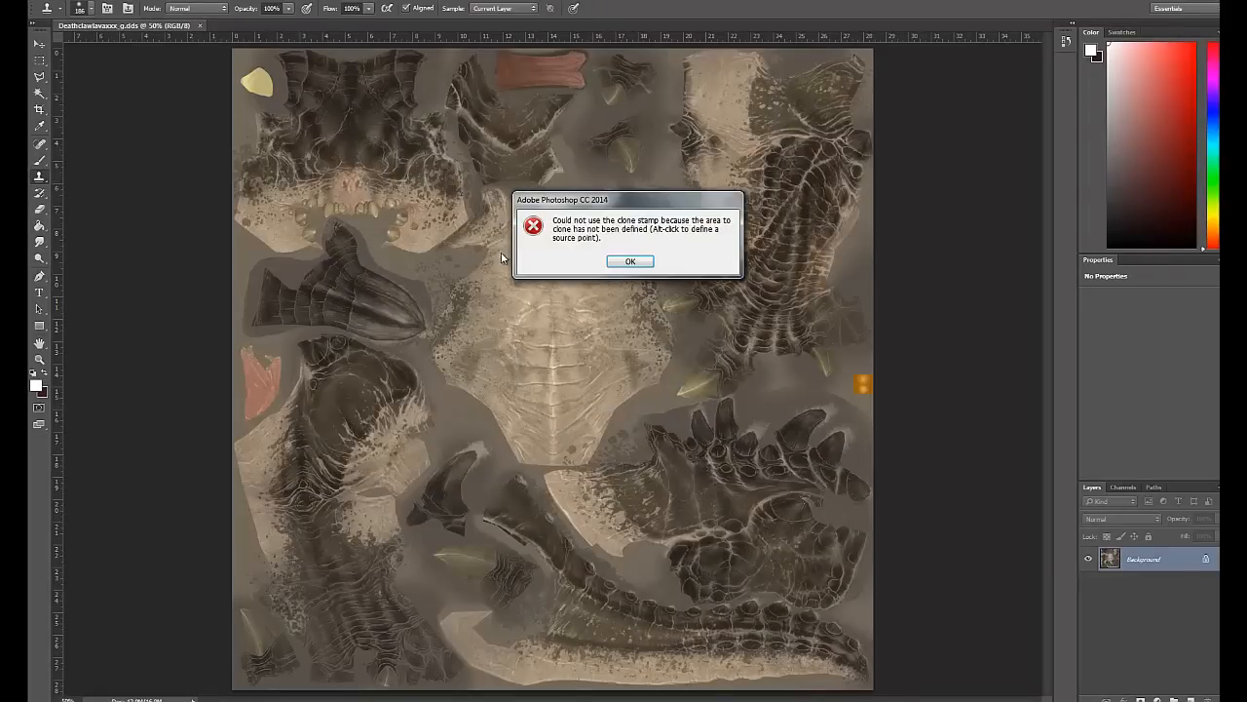
click(643, 262)
key(m)
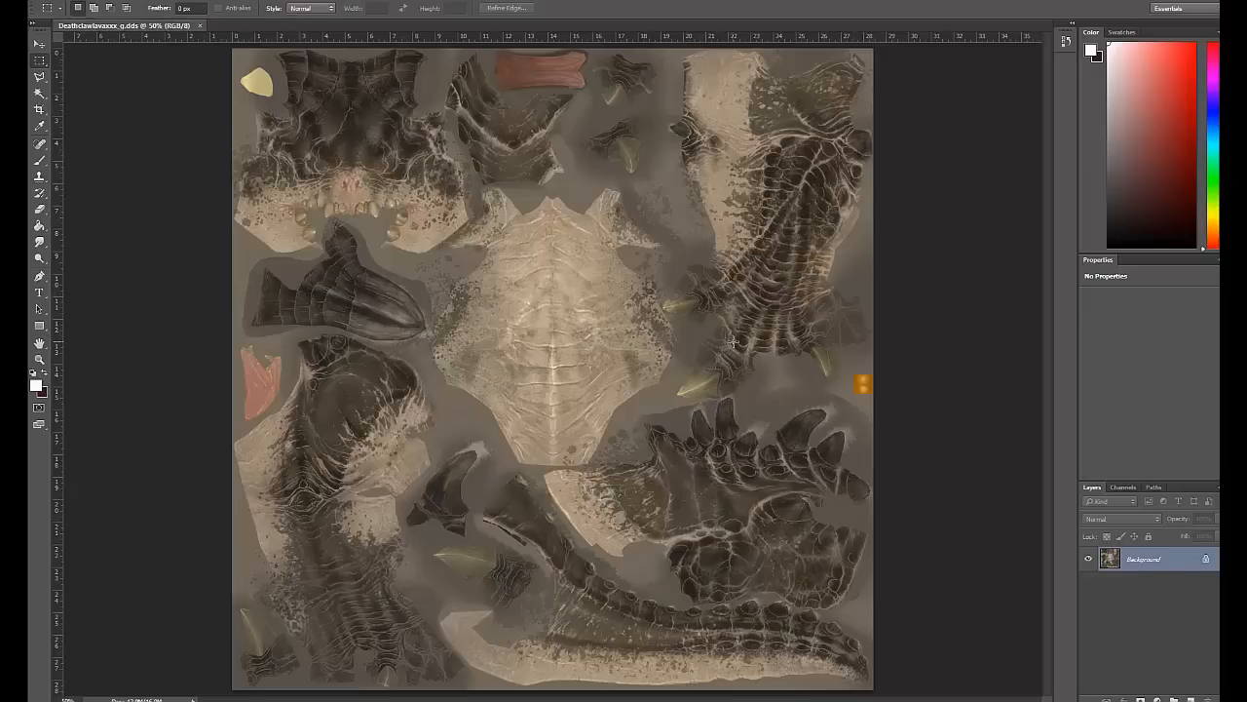
drag(467, 248, 590, 401)
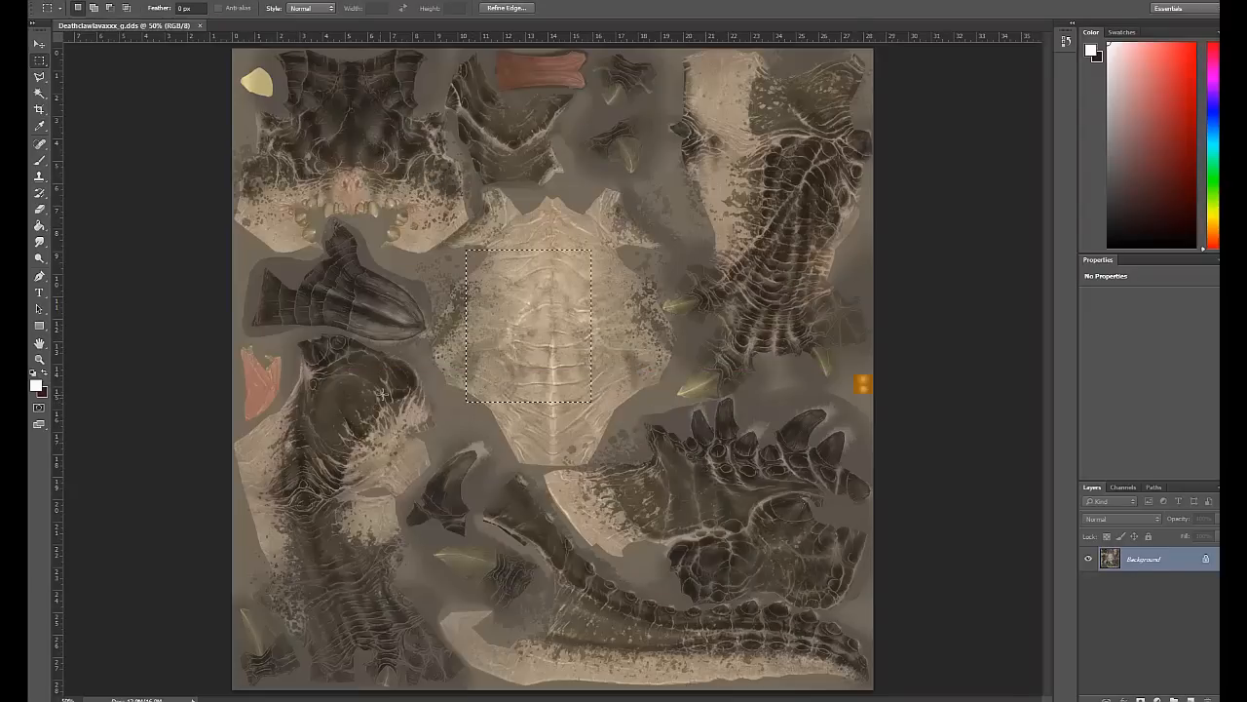
drag(408, 395, 297, 614)
drag(711, 332, 855, 52)
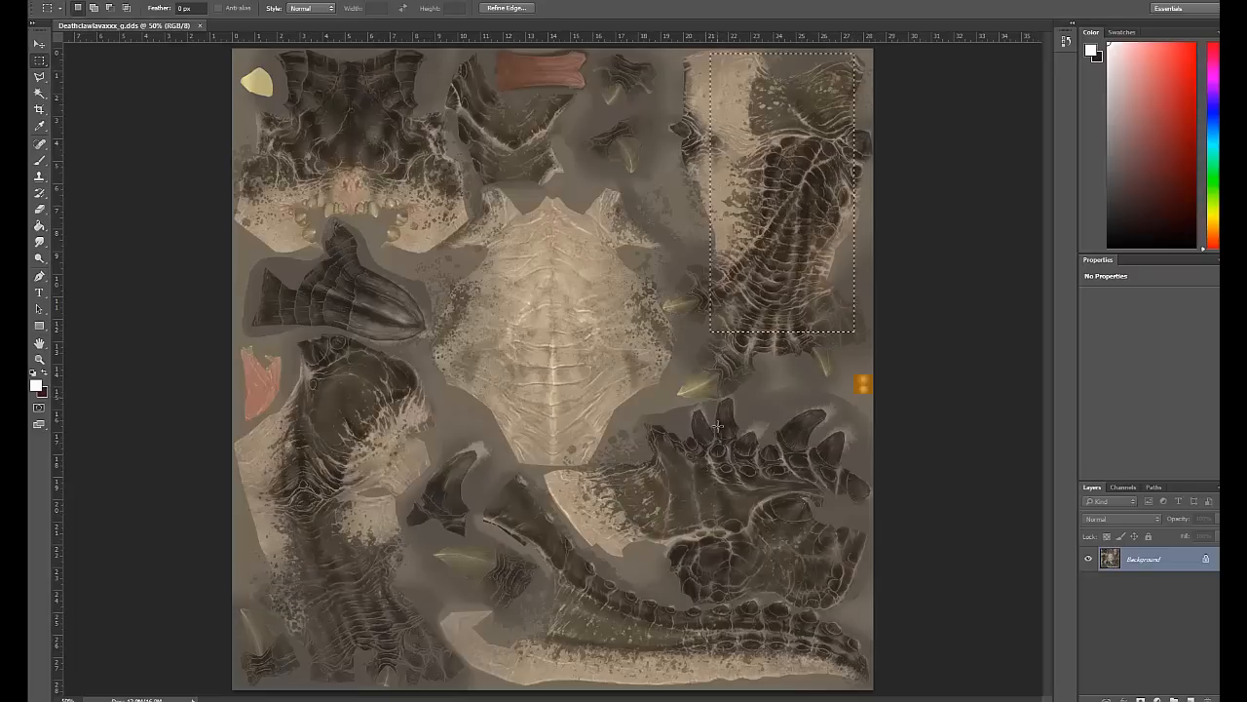
drag(644, 454, 816, 579)
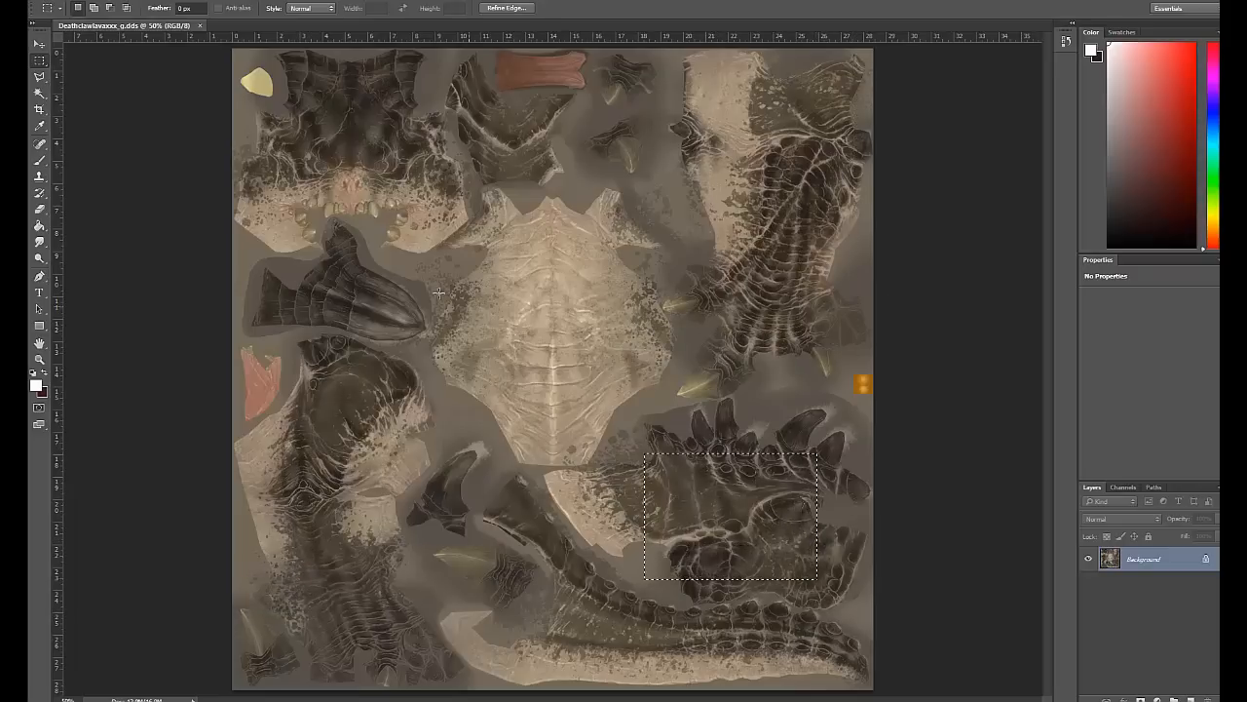
drag(423, 327, 279, 268)
drag(644, 163, 601, 70)
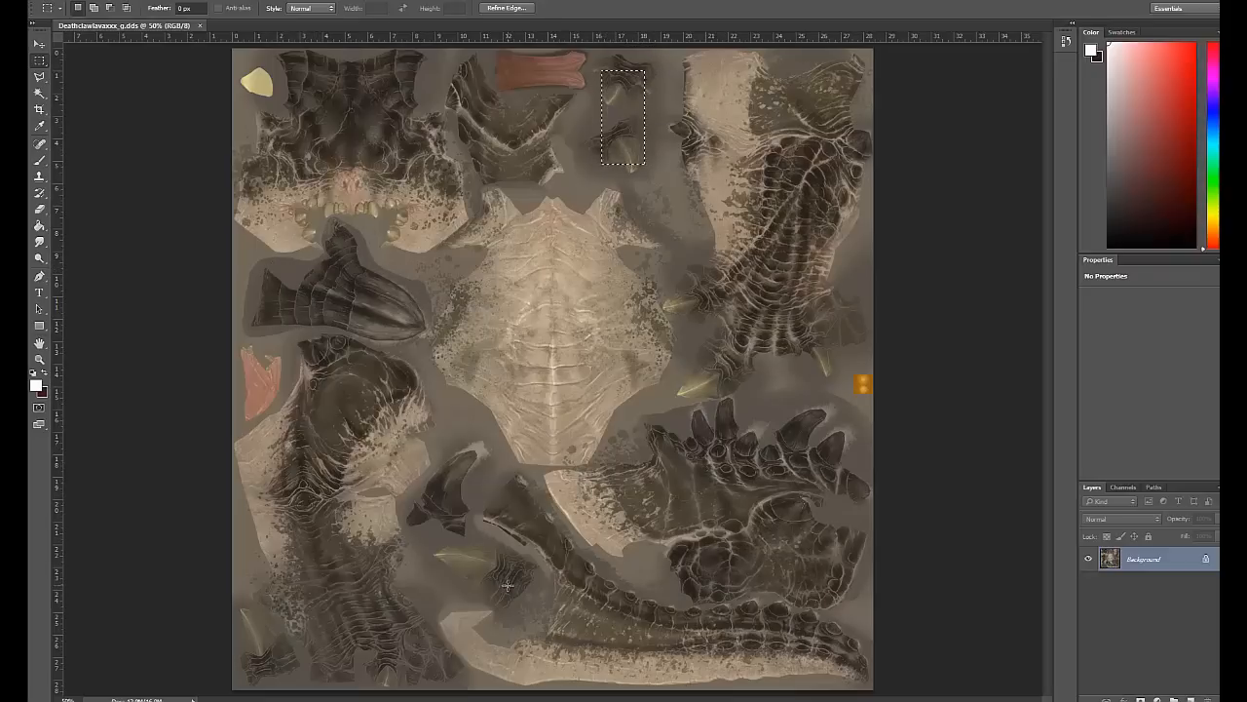
drag(508, 585, 428, 531)
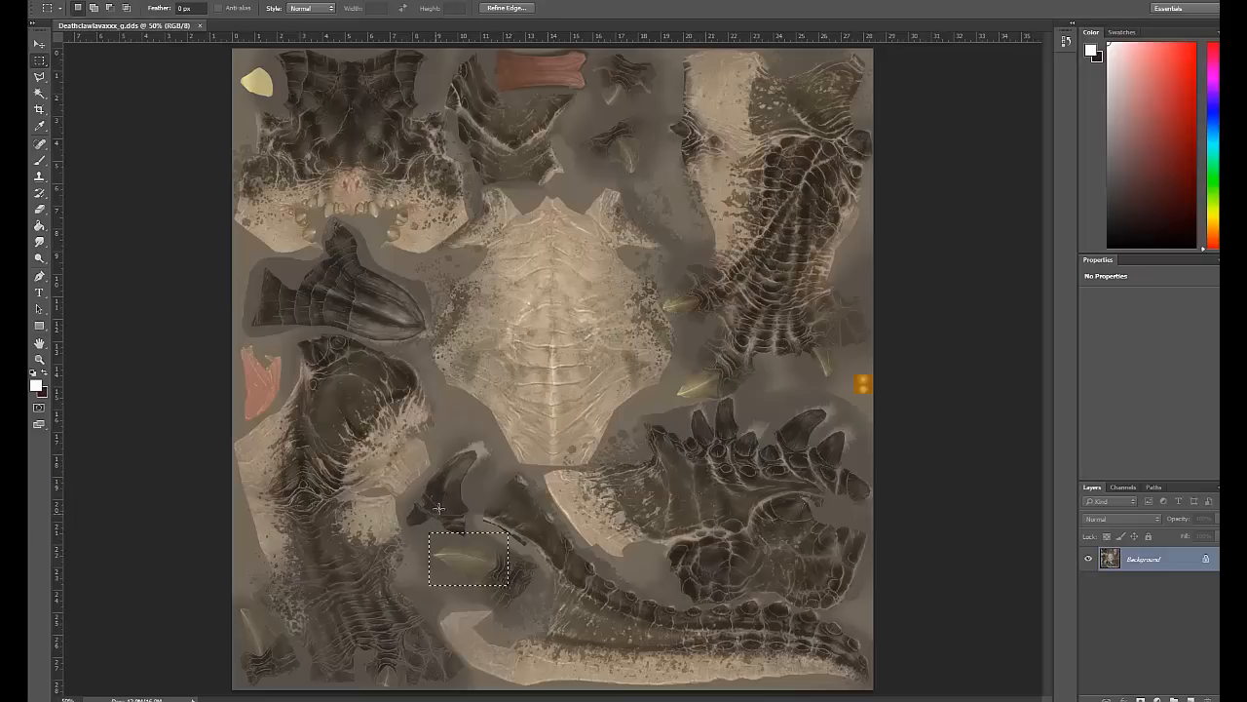
click(603, 502)
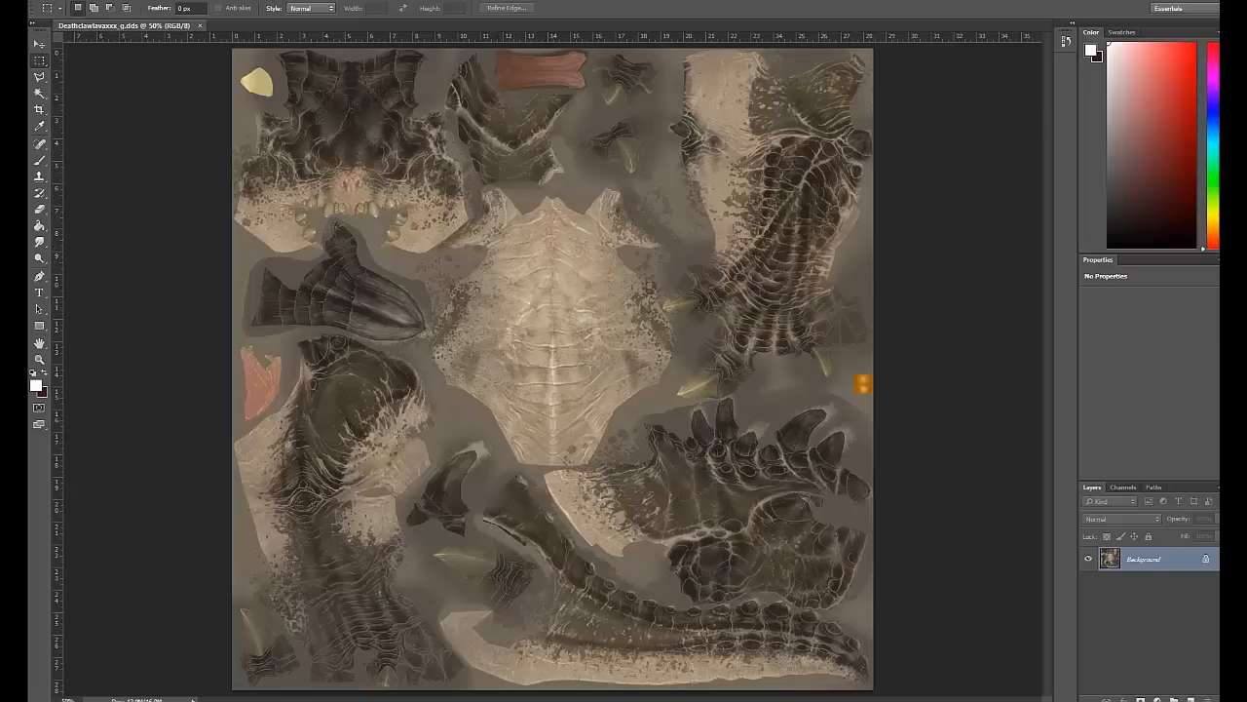
Paste the lava image as a new layer and overwrite Deathclawlavaxxx_g.dds in D3D/DDS format, using DXT3 explicit alpha and generated MIP maps.
key(ctrl+v)
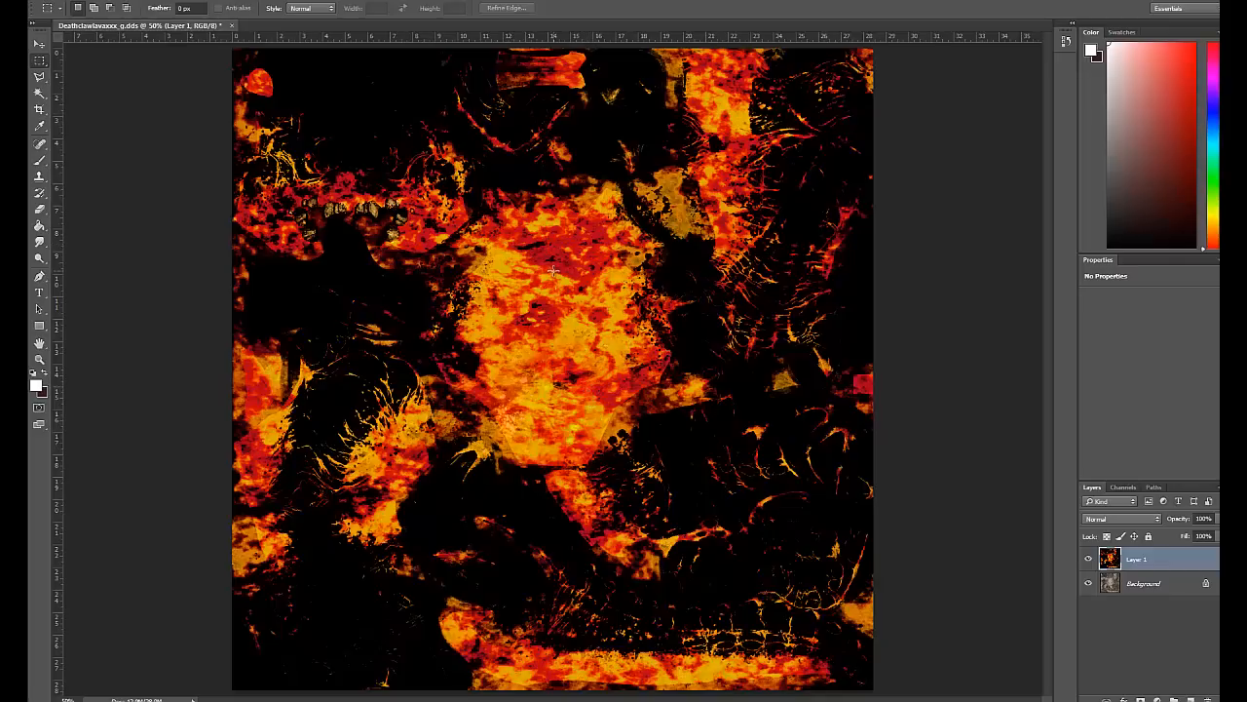
key(ctrl+shift+s)
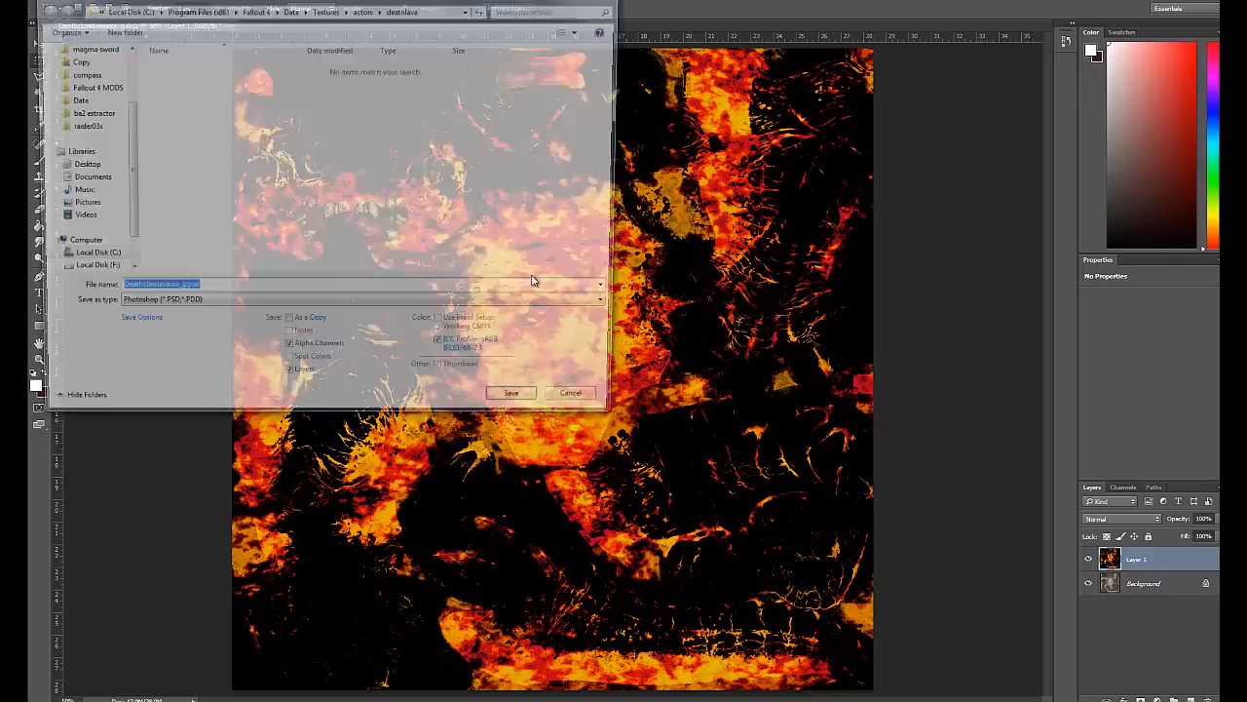
click(322, 303)
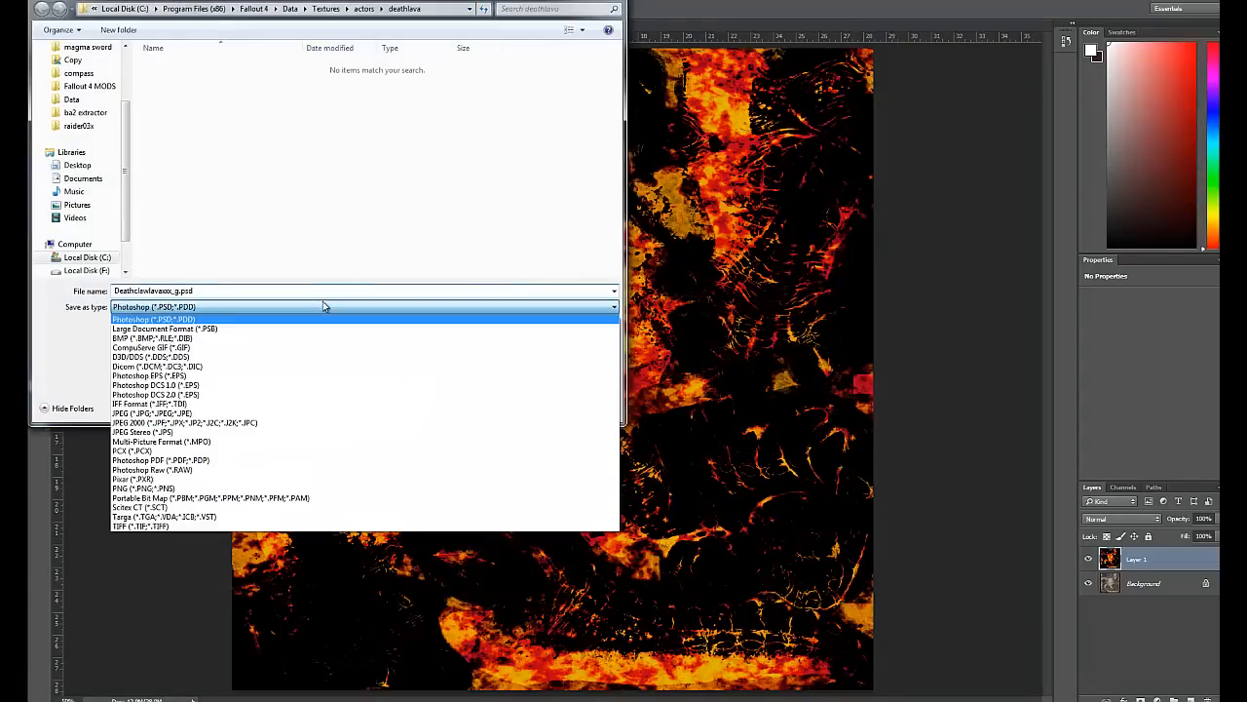
key(d)
key(Return)
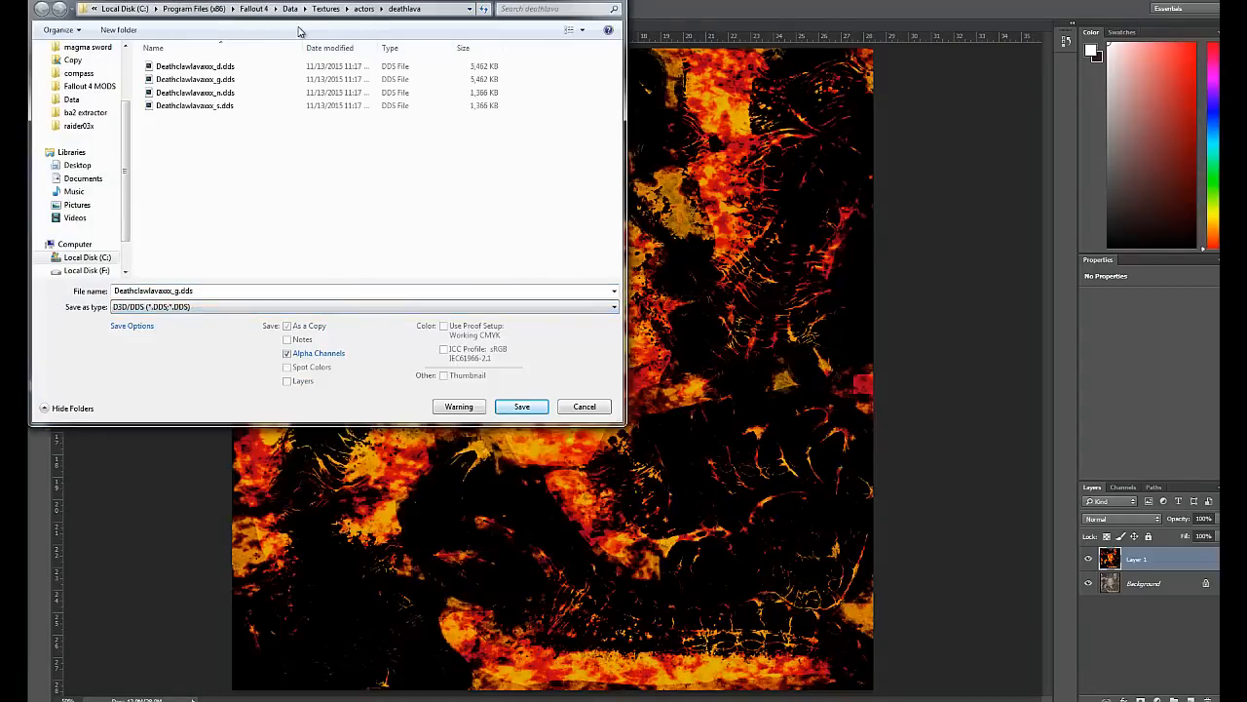
drag(400, 1, 432, 42)
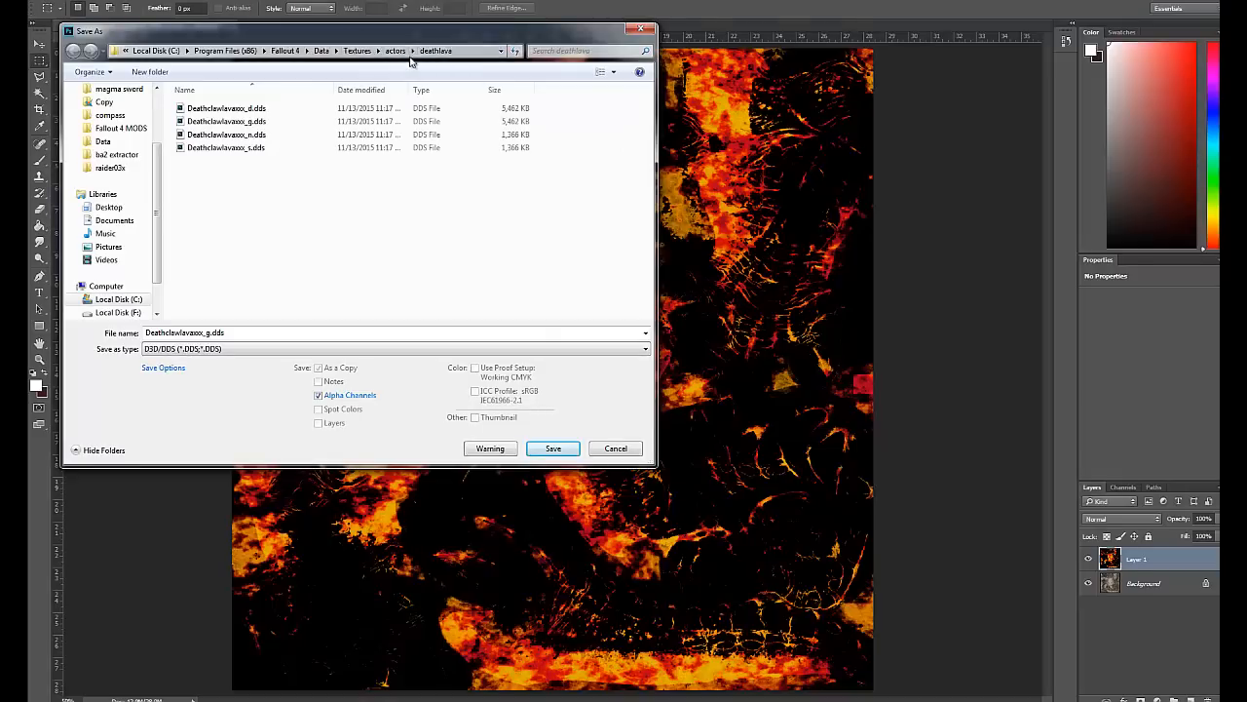
click(270, 121)
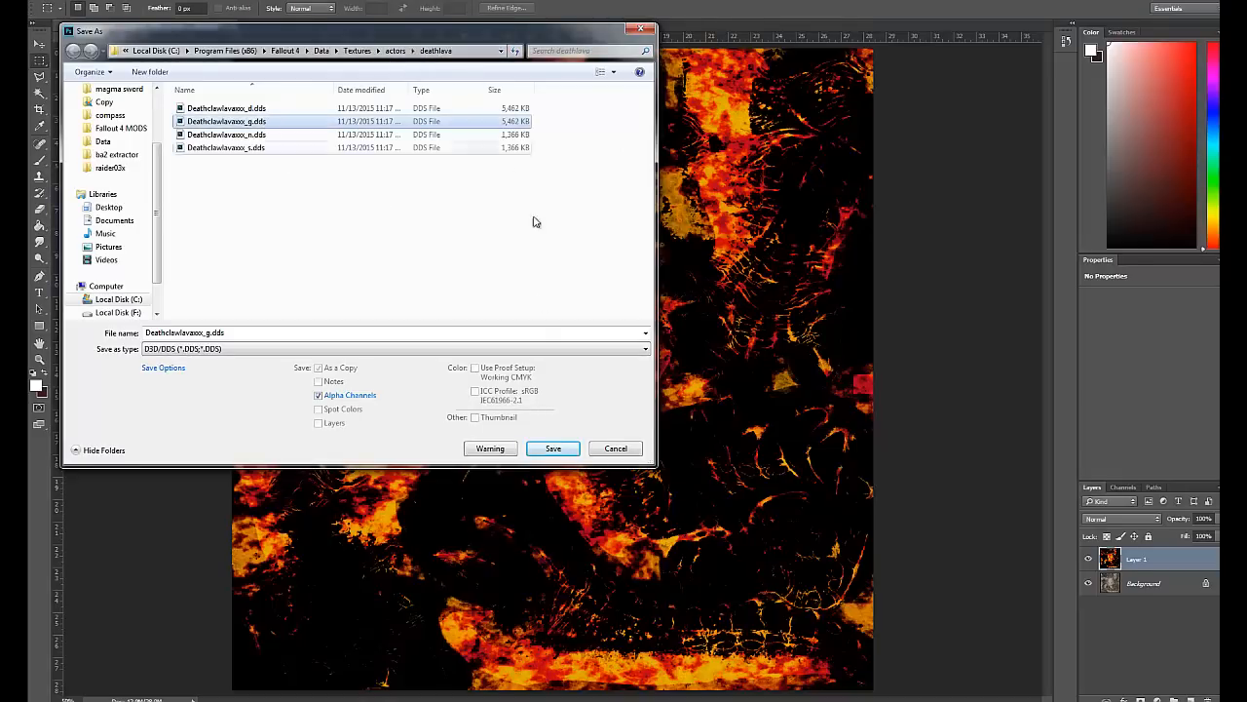
click(552, 448)
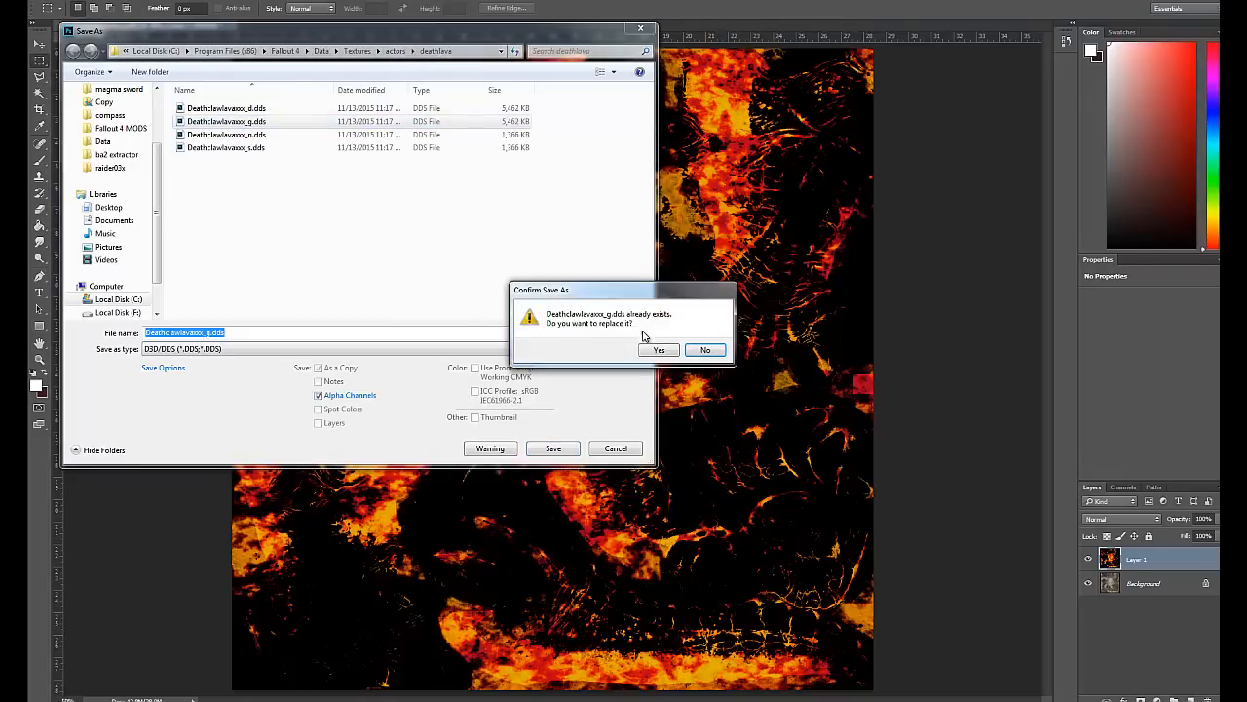
click(656, 351)
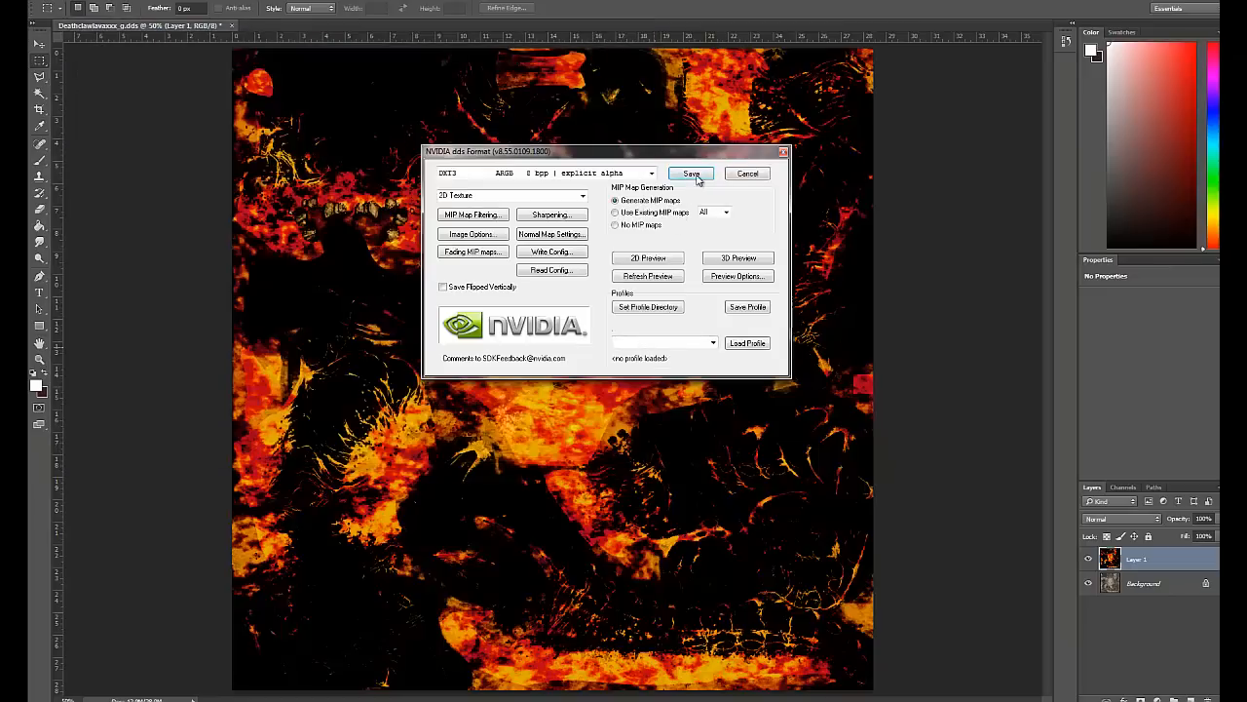
click(698, 175)
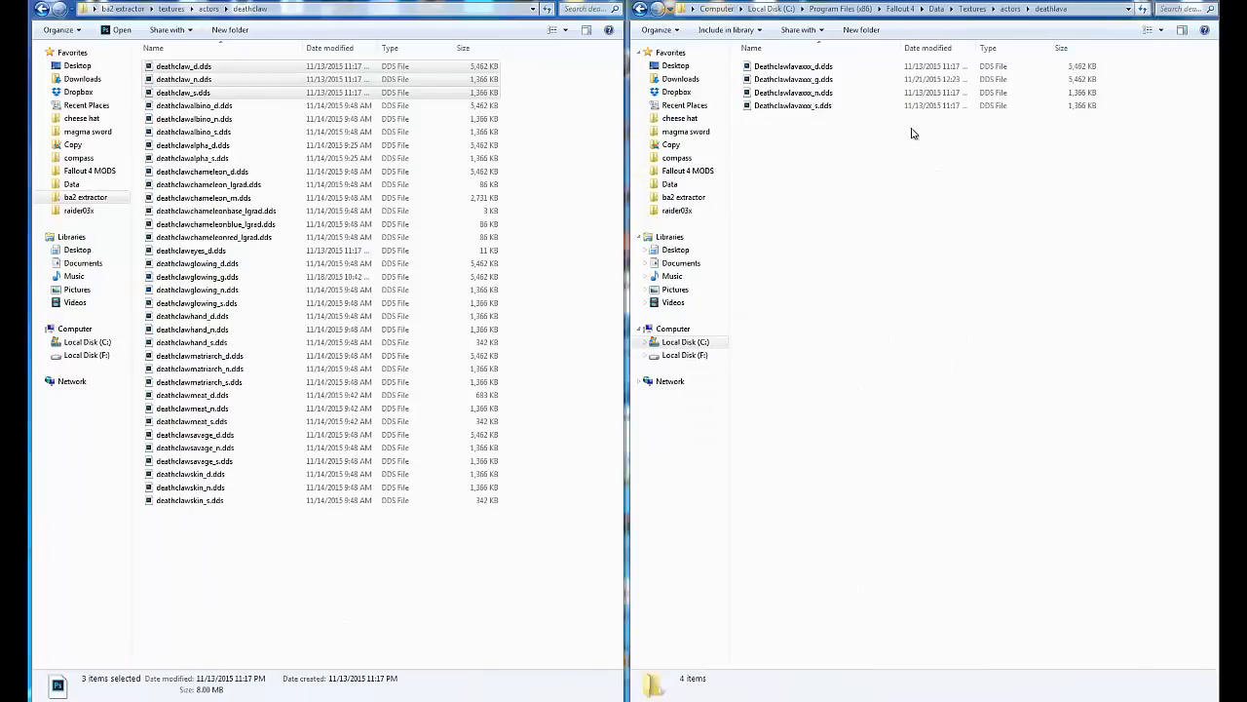
drag(905, 172, 817, 10)
click(823, 198)
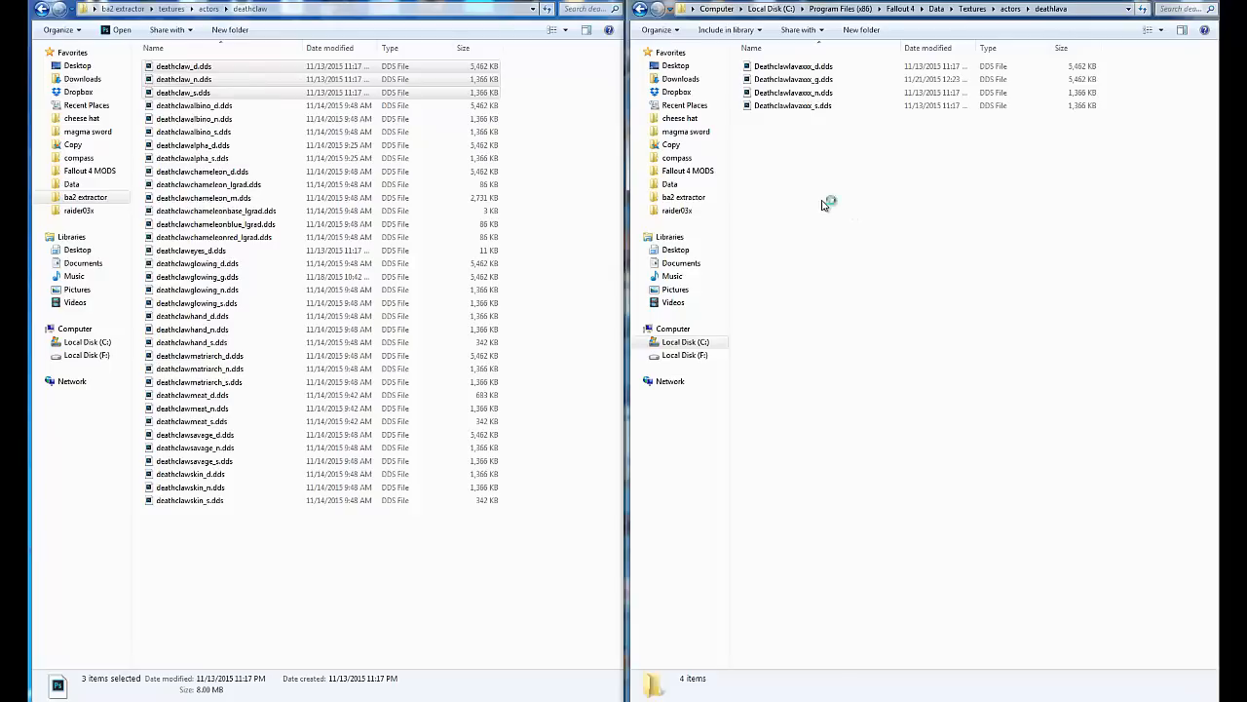
Go to the Data folder's Meshes\actors\deathclaw subfolder and open deathclaw.nif in Notepad.
key(BackSpace)
key(BackSpace)
key(BackSpace)
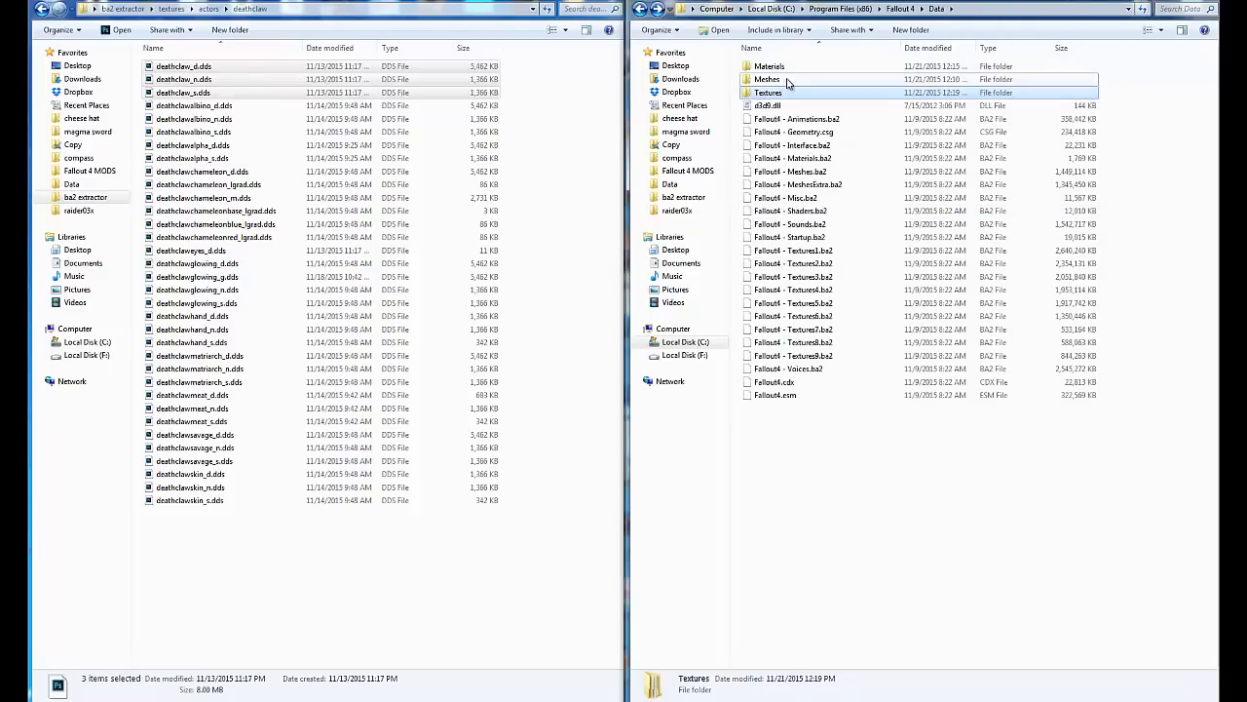
click(788, 81)
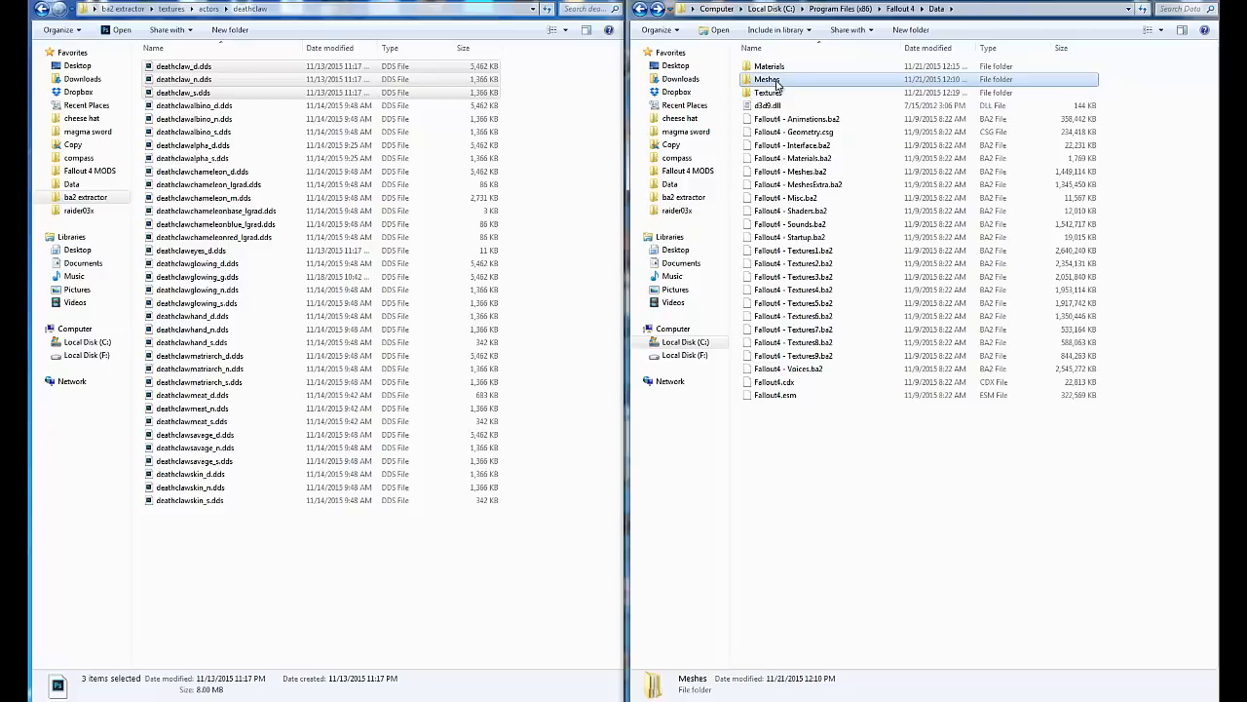
double_click(778, 81)
double_click(785, 69)
double_click(785, 68)
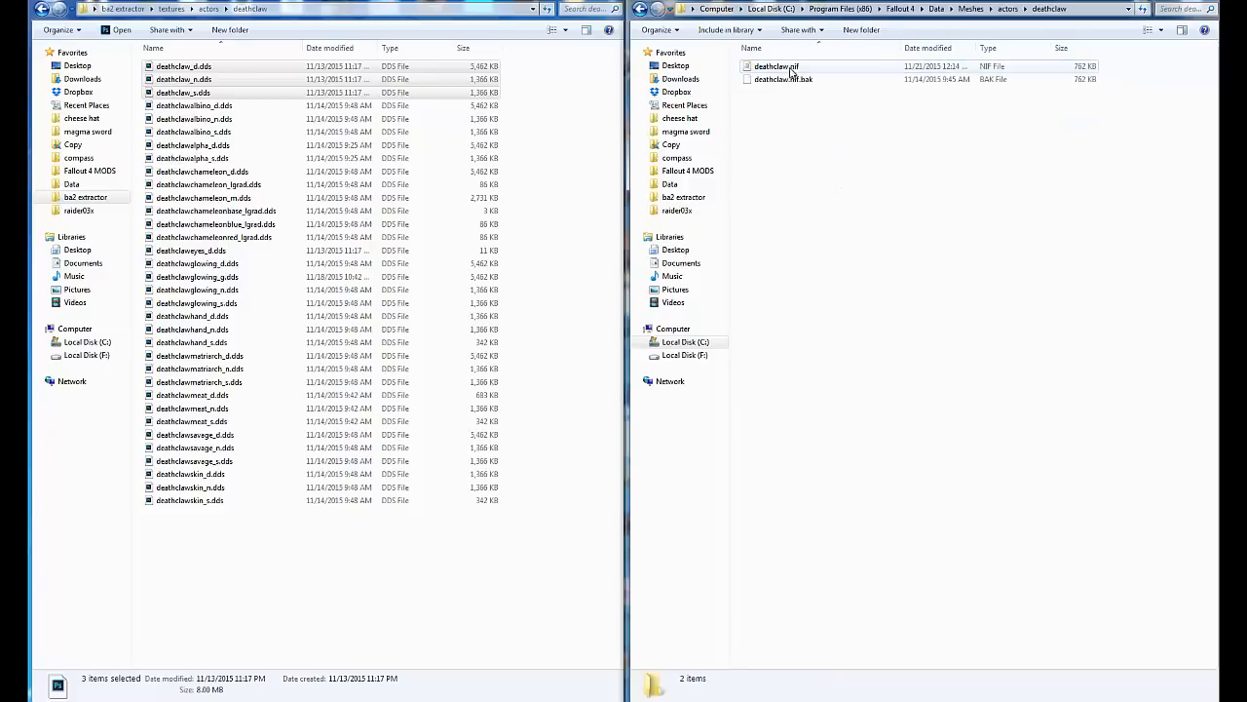
click(791, 68)
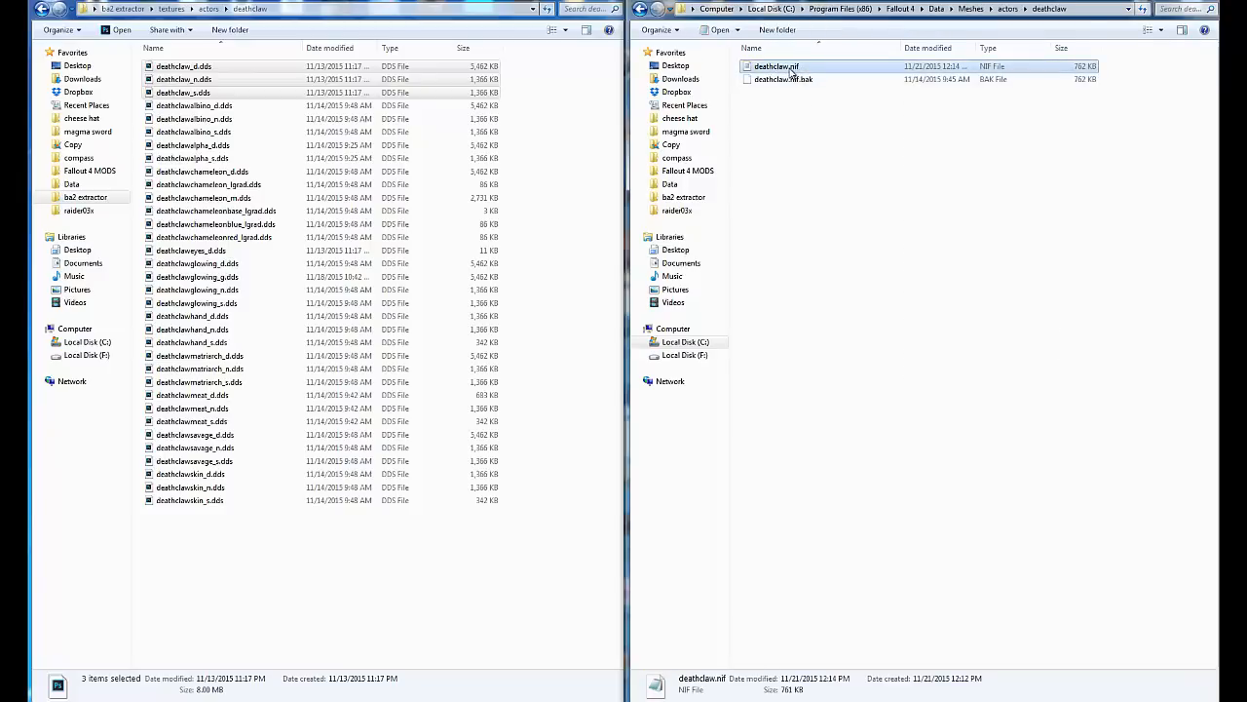
double_click(790, 72)
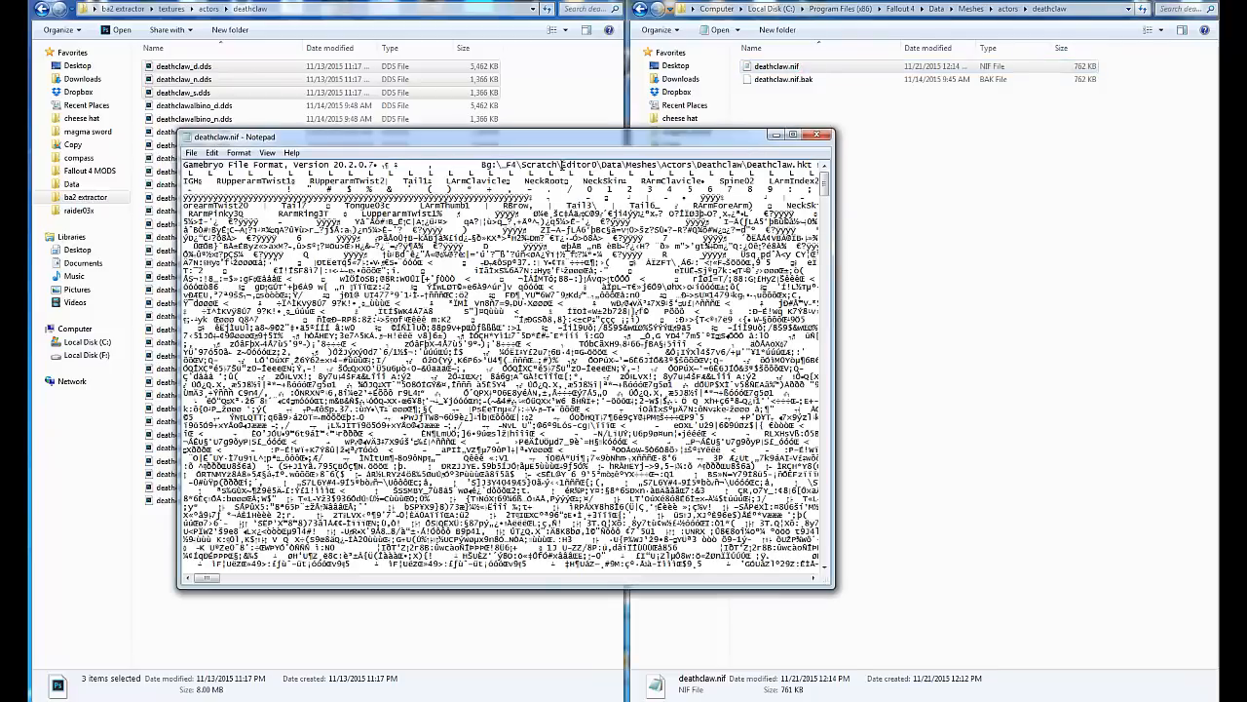
Search deathclaw.nif for "bgsm" to check the deathlava material path, and close the file.
key(ctrl+f)
text(bgsm)
key(Return)
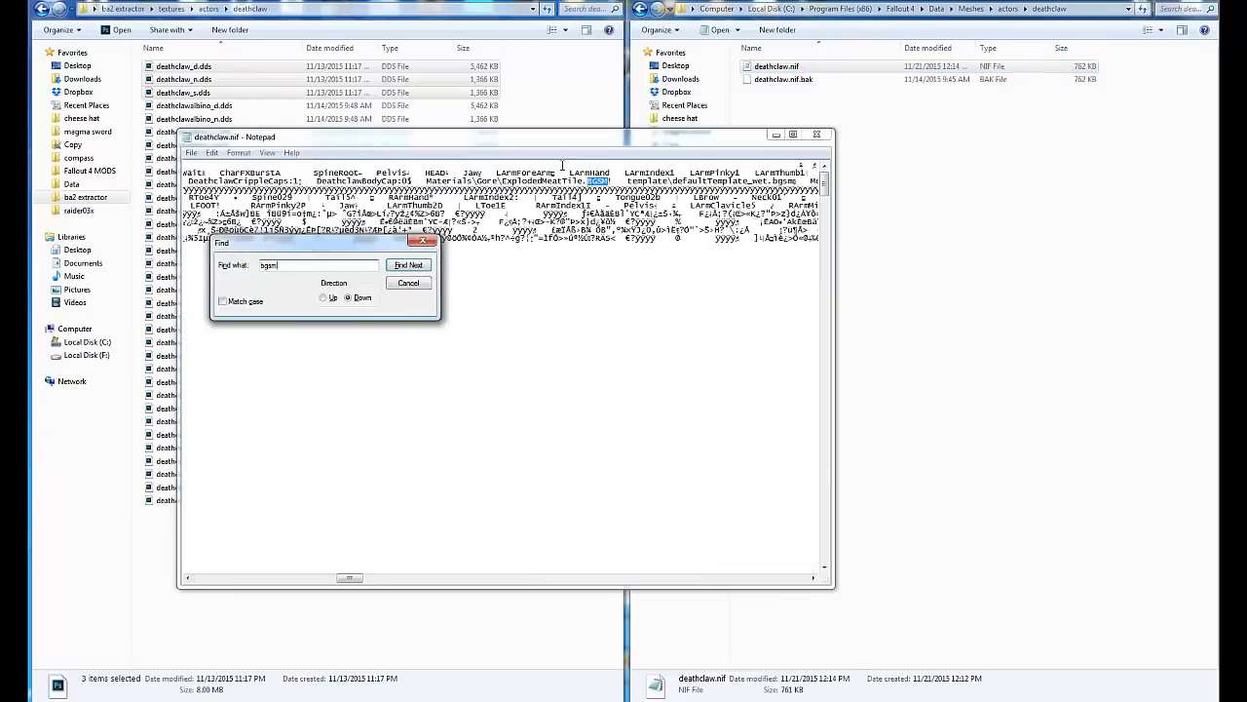
key(Return)
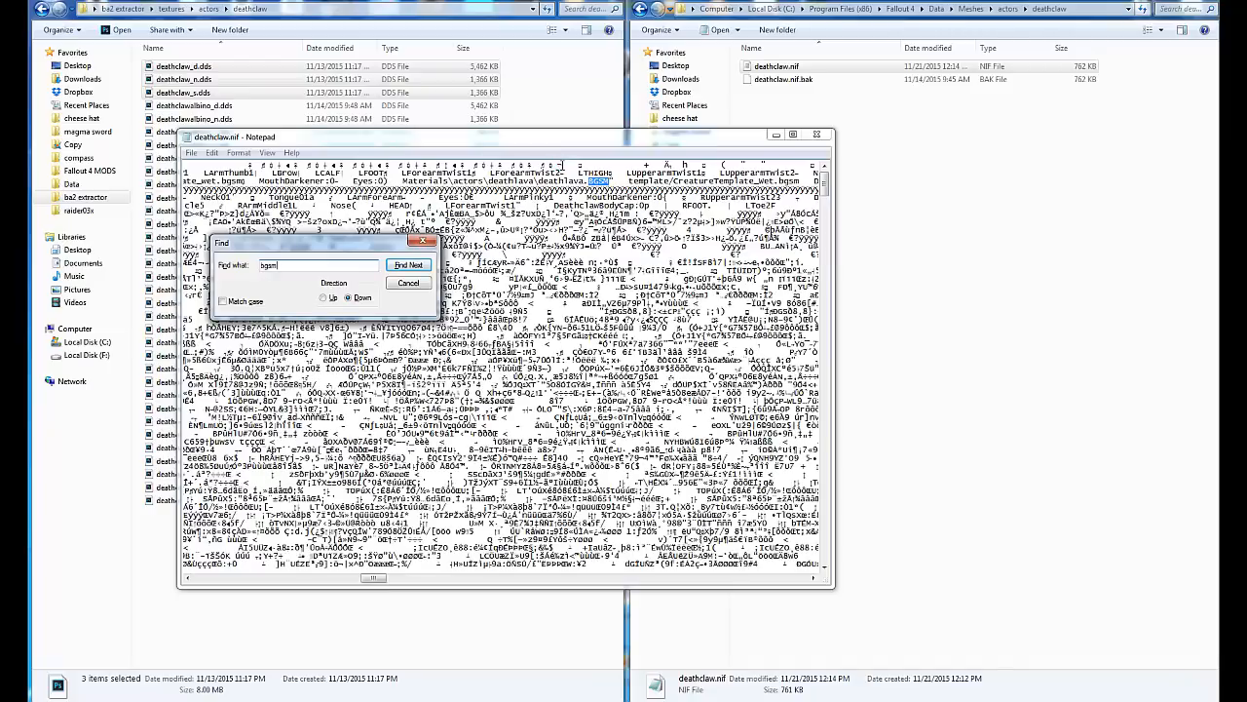
drag(540, 182, 595, 183)
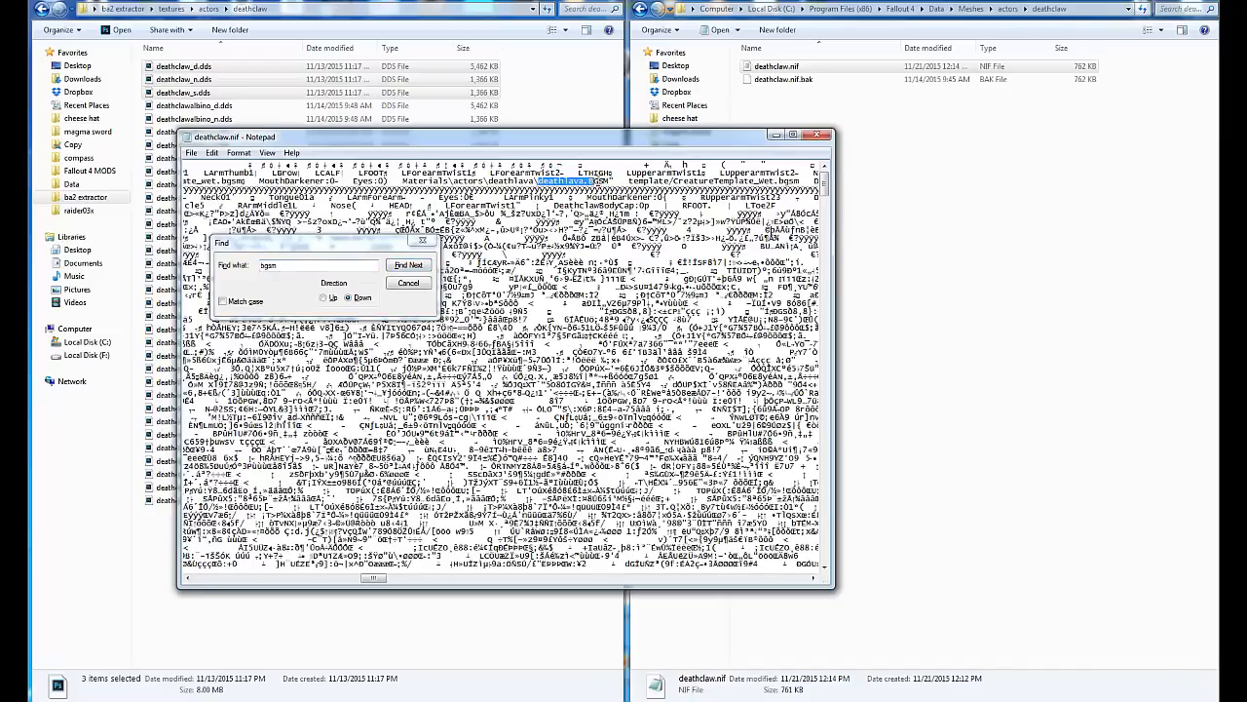
click(821, 135)
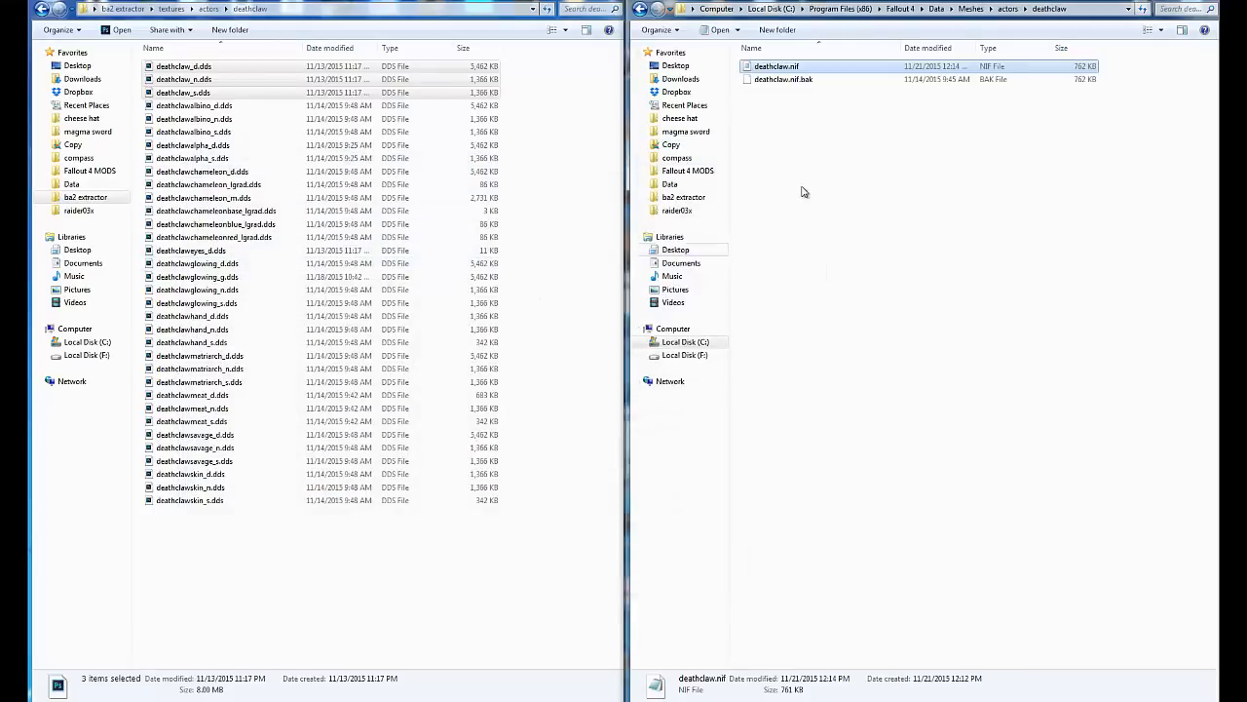
Open deathlava.bgsm from Materials\actors\deathlava, check its diffuse texture path, and close the file.
key(BackSpace)
key(BackSpace)
key(BackSpace)
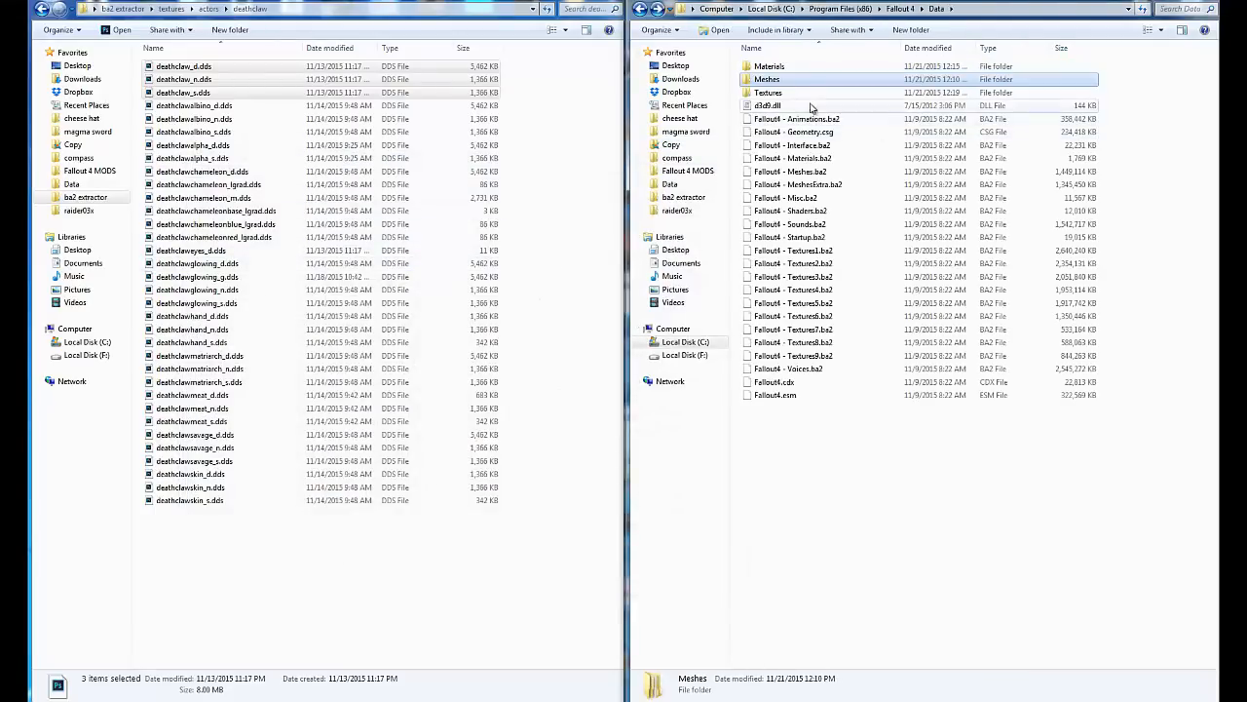
double_click(792, 65)
double_click(791, 65)
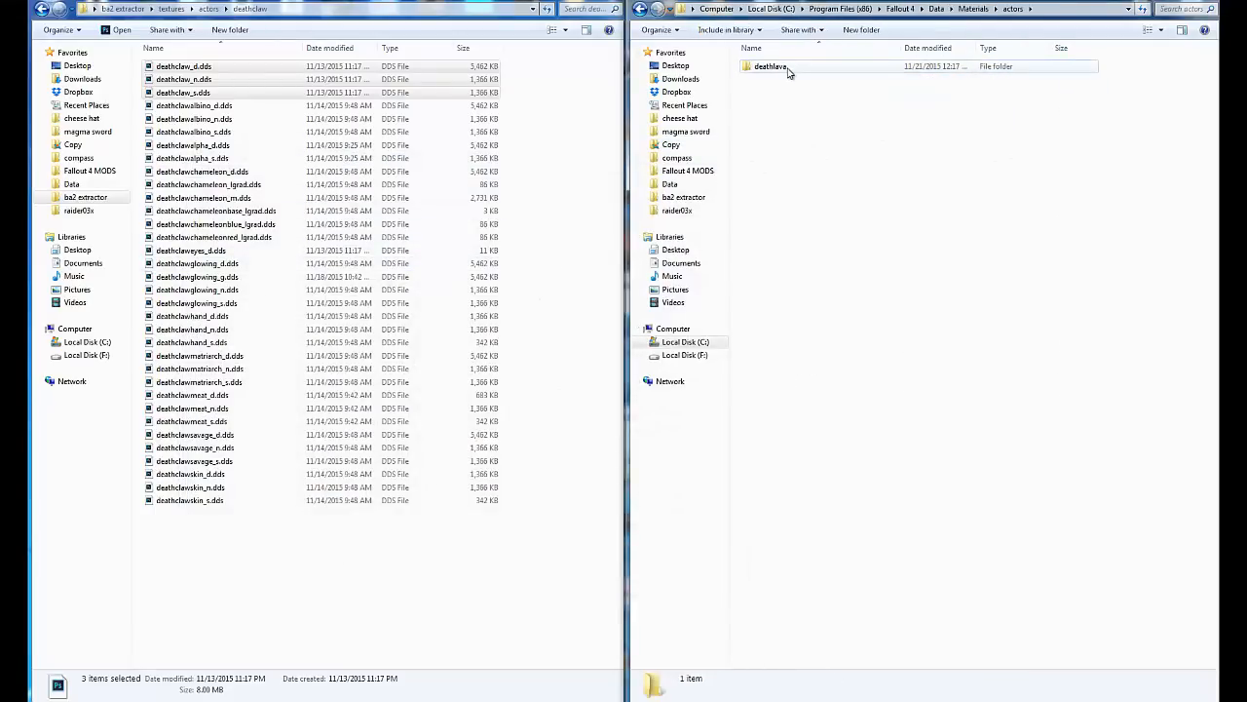
double_click(791, 66)
double_click(790, 66)
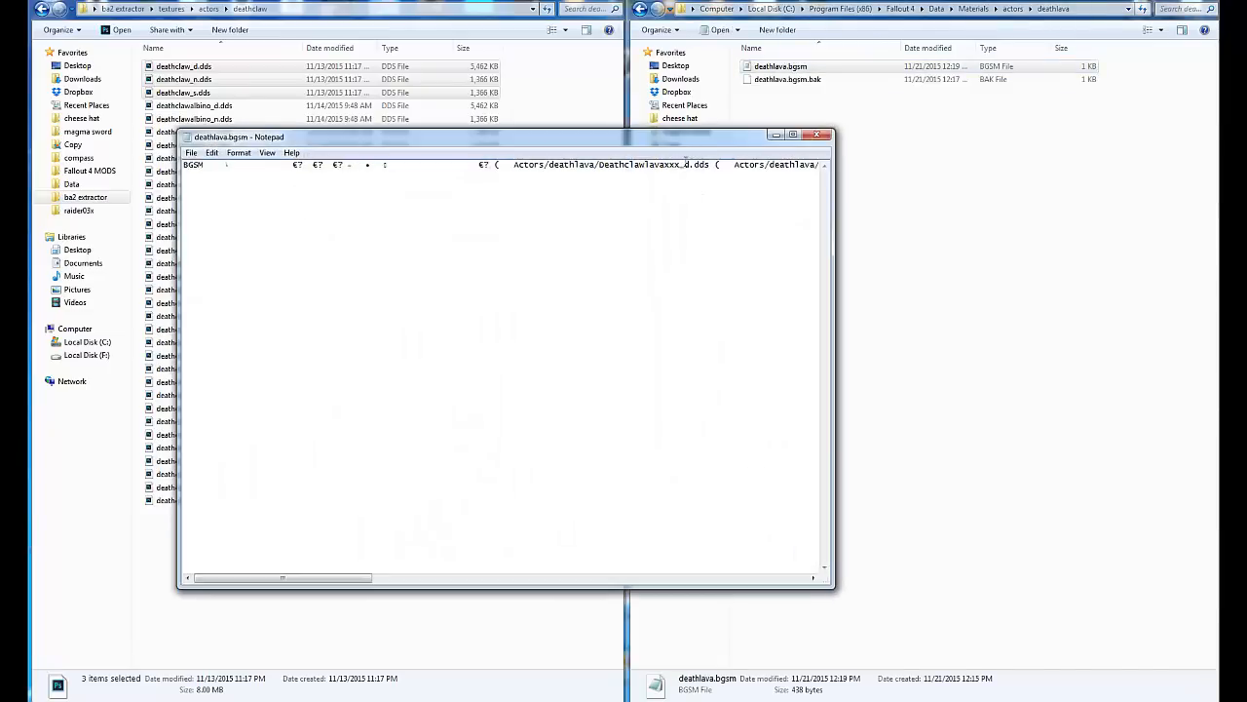
drag(629, 164, 691, 165)
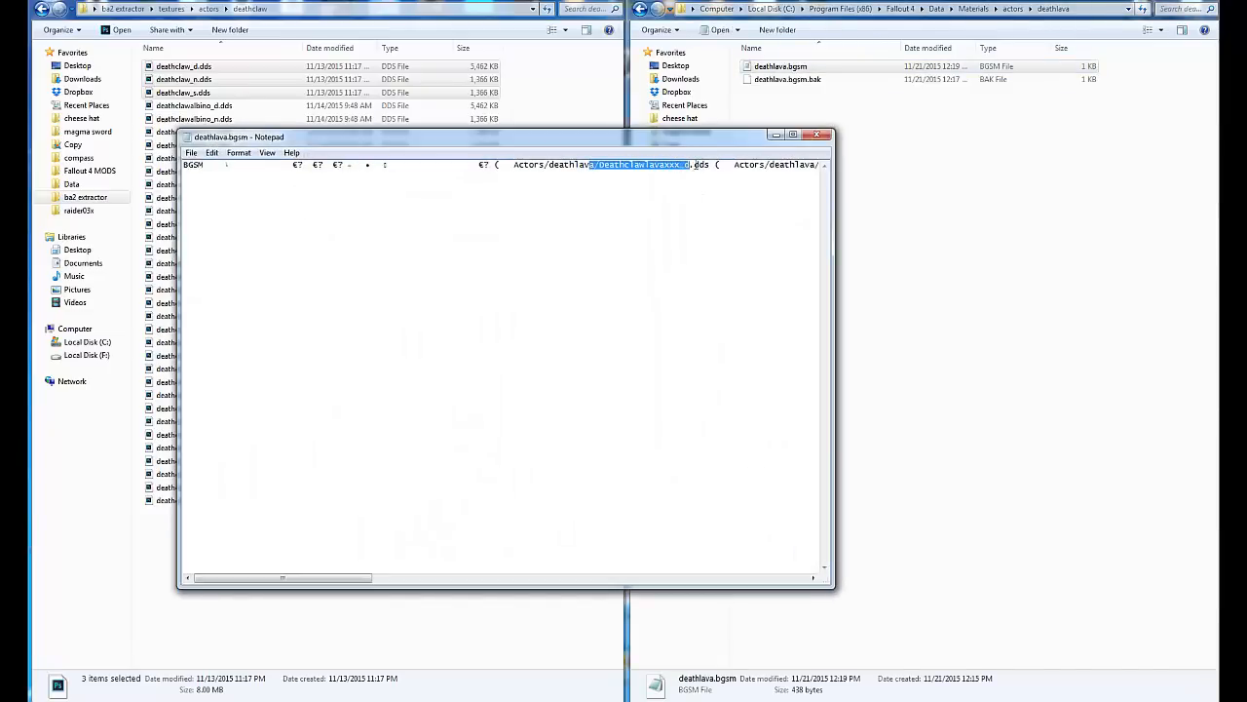
click(691, 167)
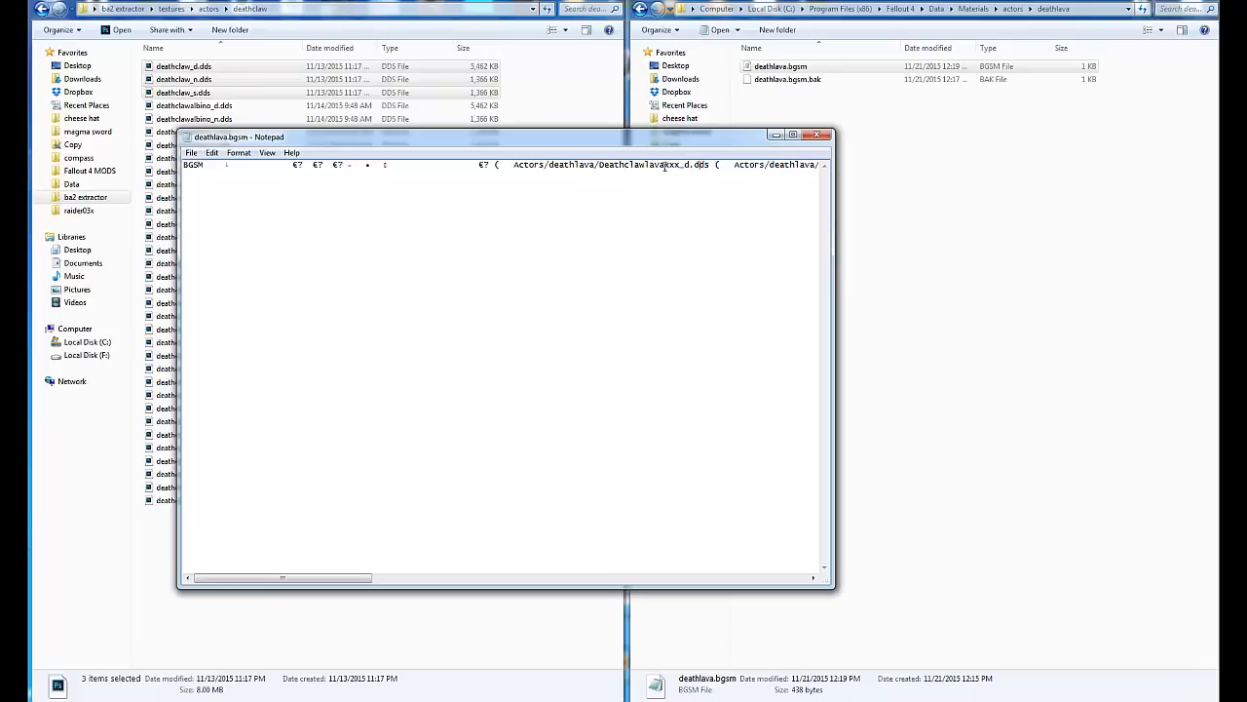
click(817, 135)
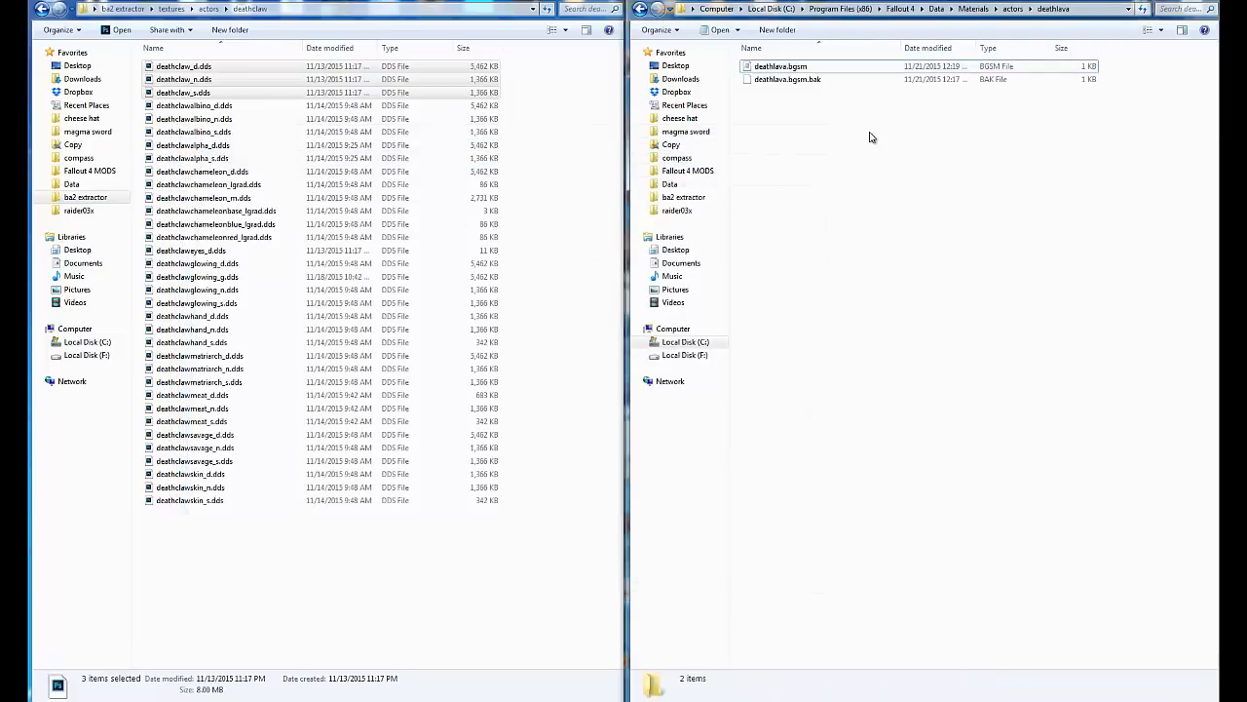
Go to Textures\actors\deathlava in the Data folder and review the Deathclawlavaxxx texture files.
key(BackSpace)
key(BackSpace)
key(BackSpace)
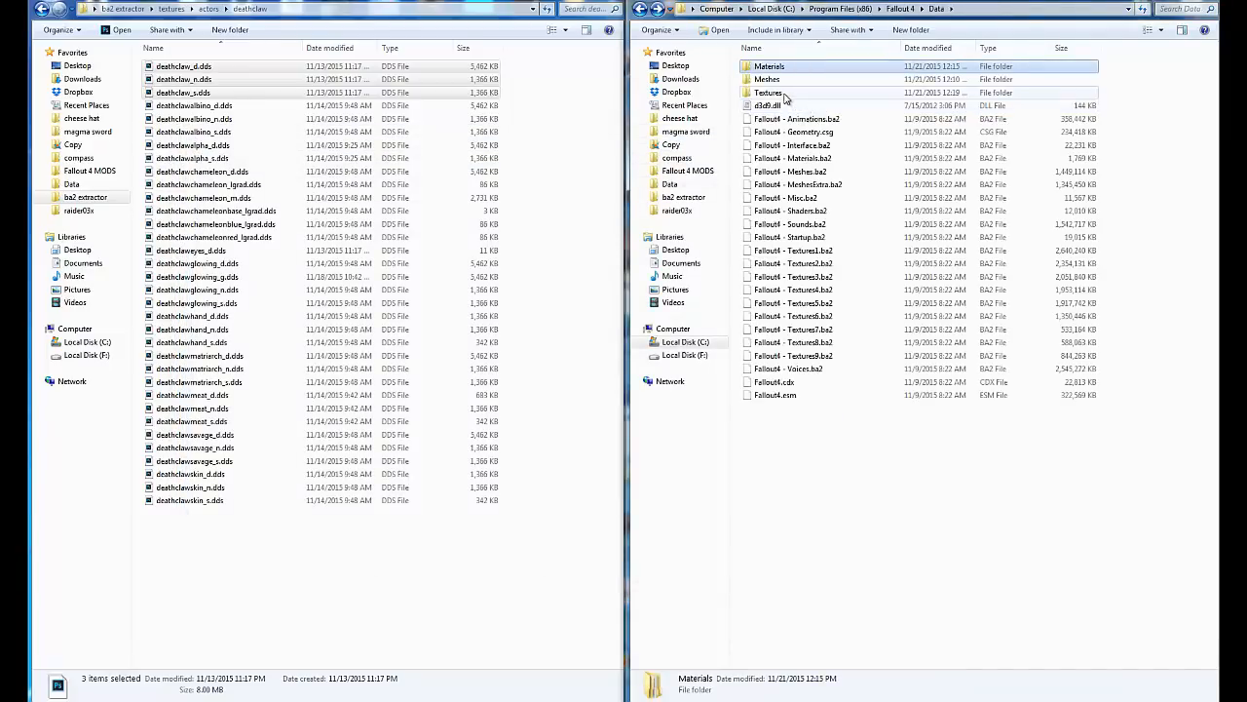
double_click(785, 95)
double_click(773, 65)
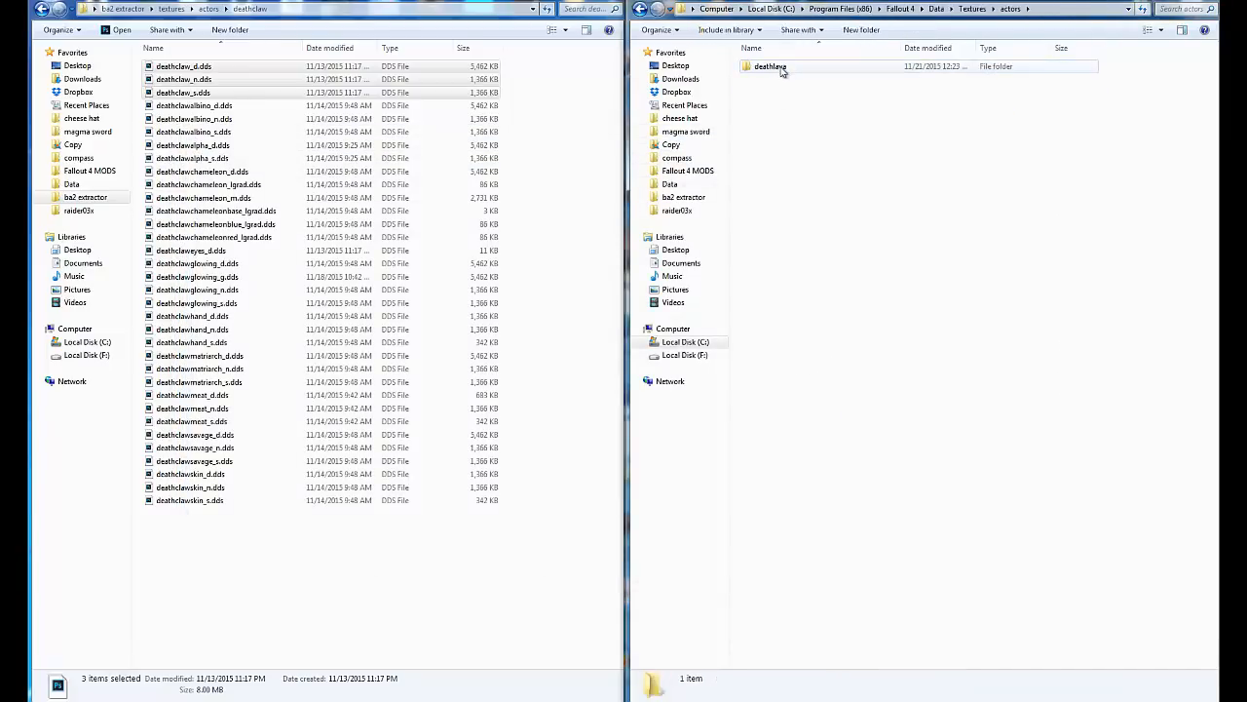
double_click(779, 68)
drag(835, 140, 817, 61)
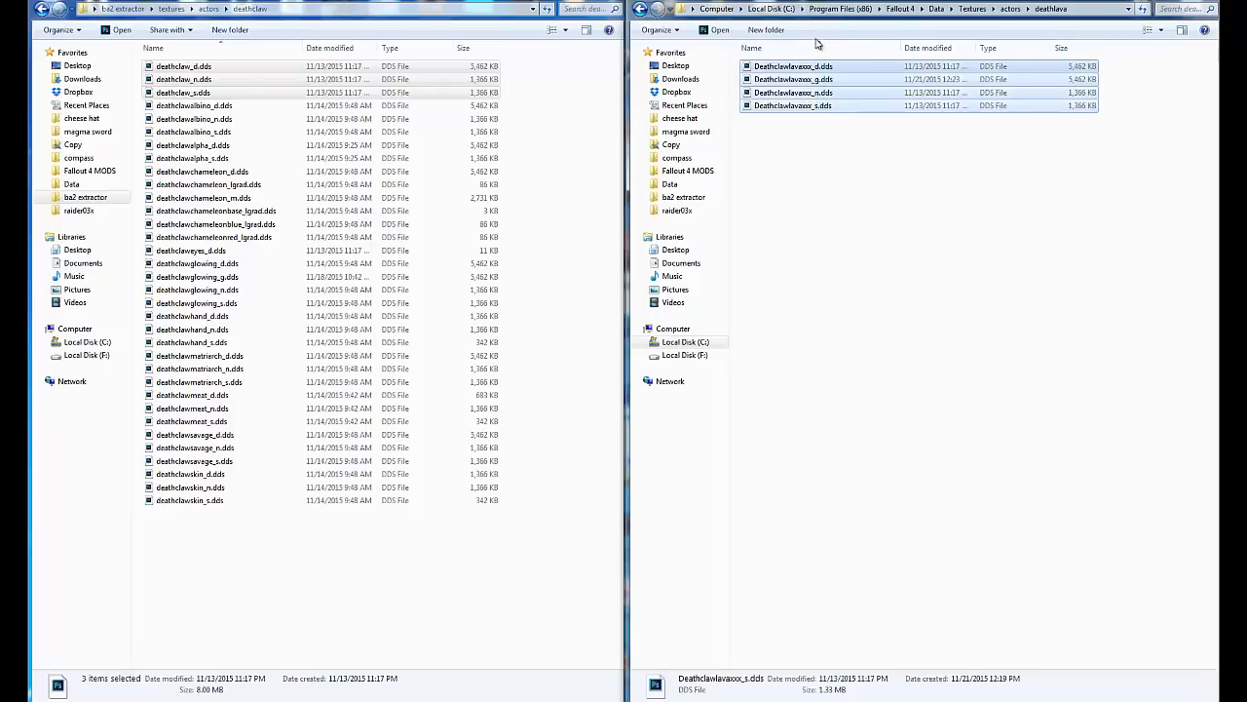
click(830, 207)
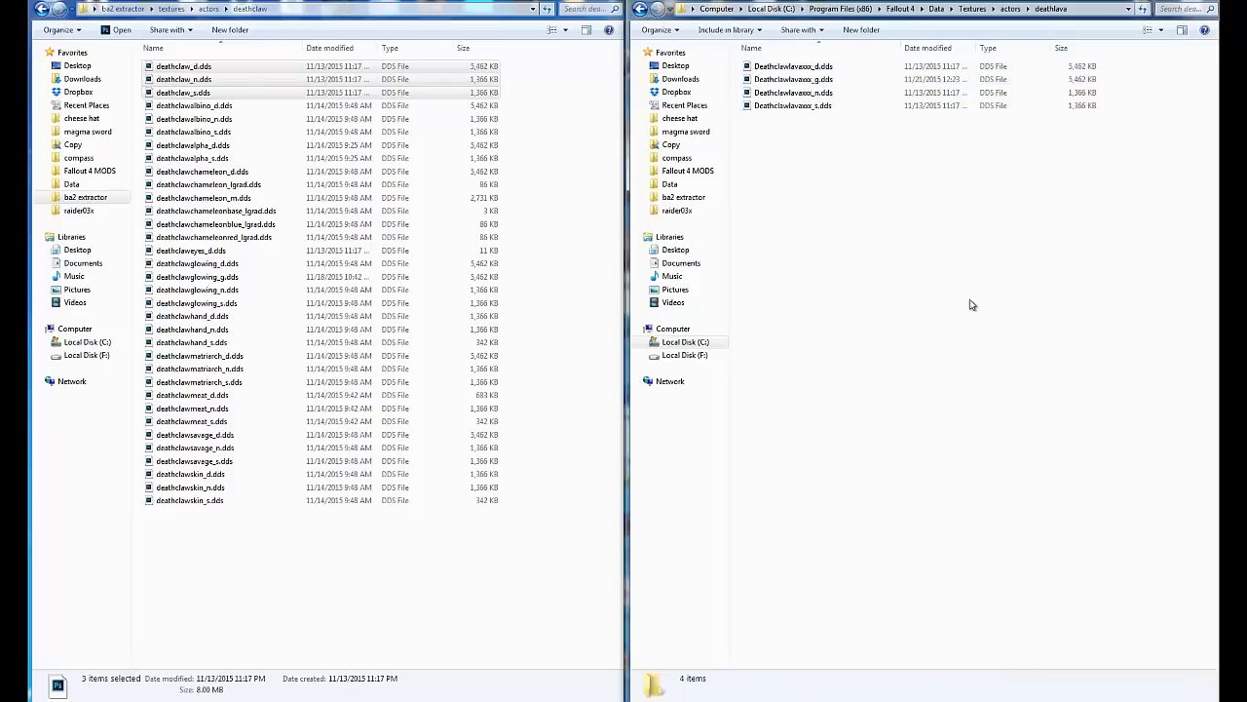
Switch to Fallout 4, leave the console and inspect the deathclaw's lava texture from several sides in the game.
key(super)
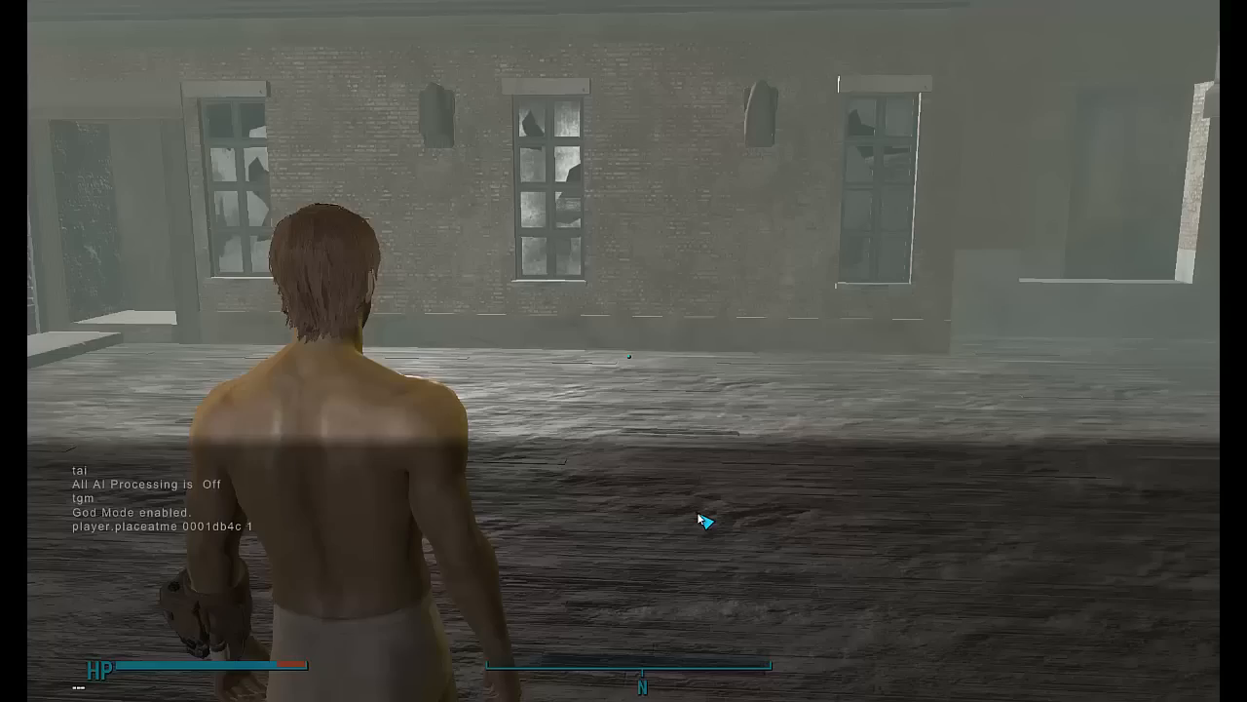
key(grave)
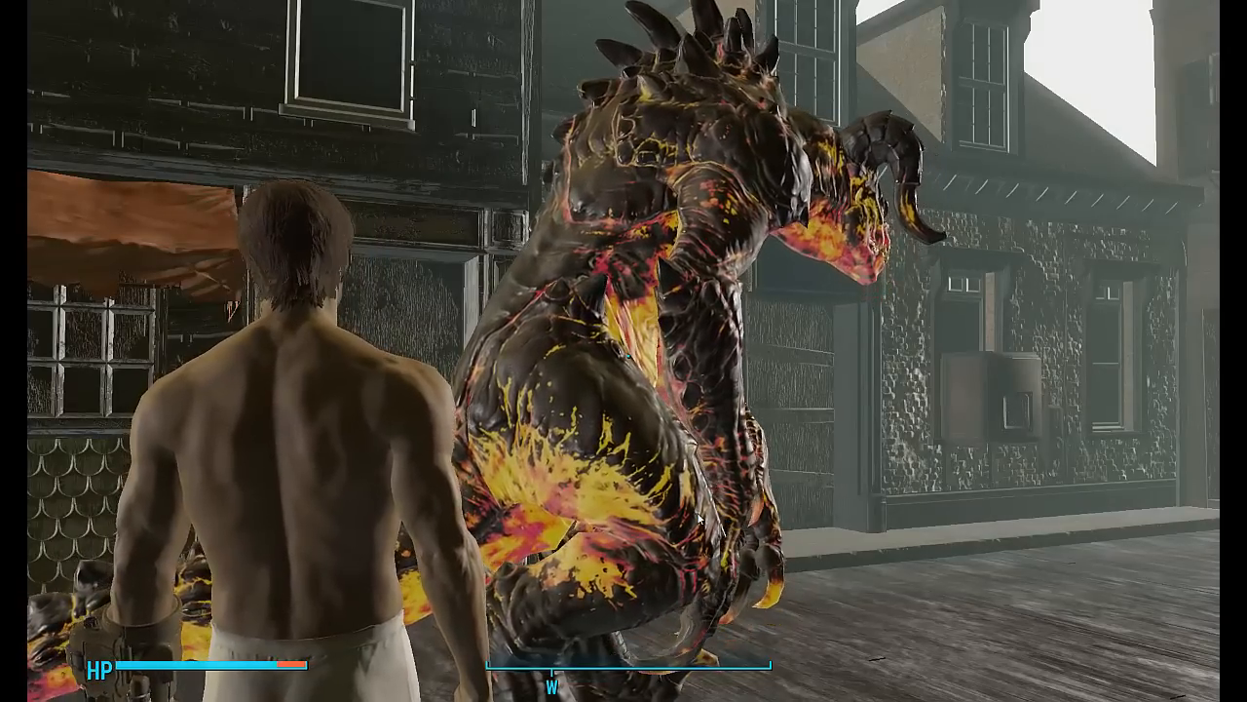
key(d)
key(s)
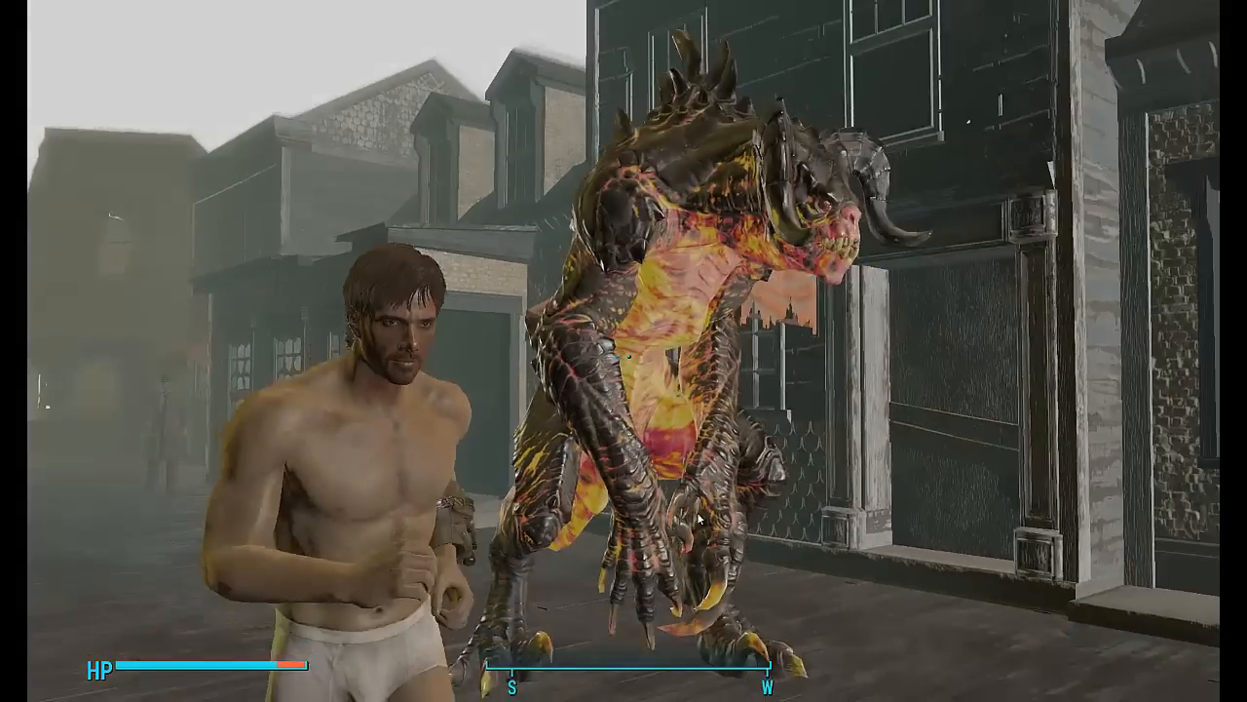
key(w)
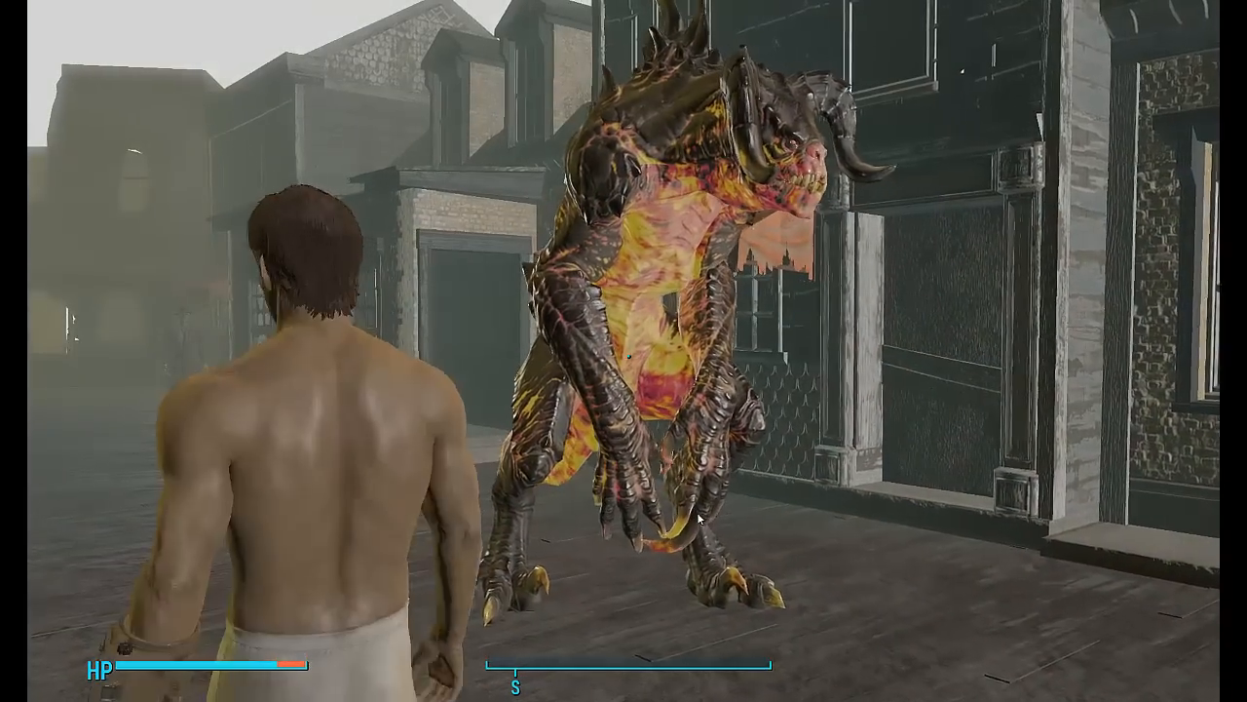